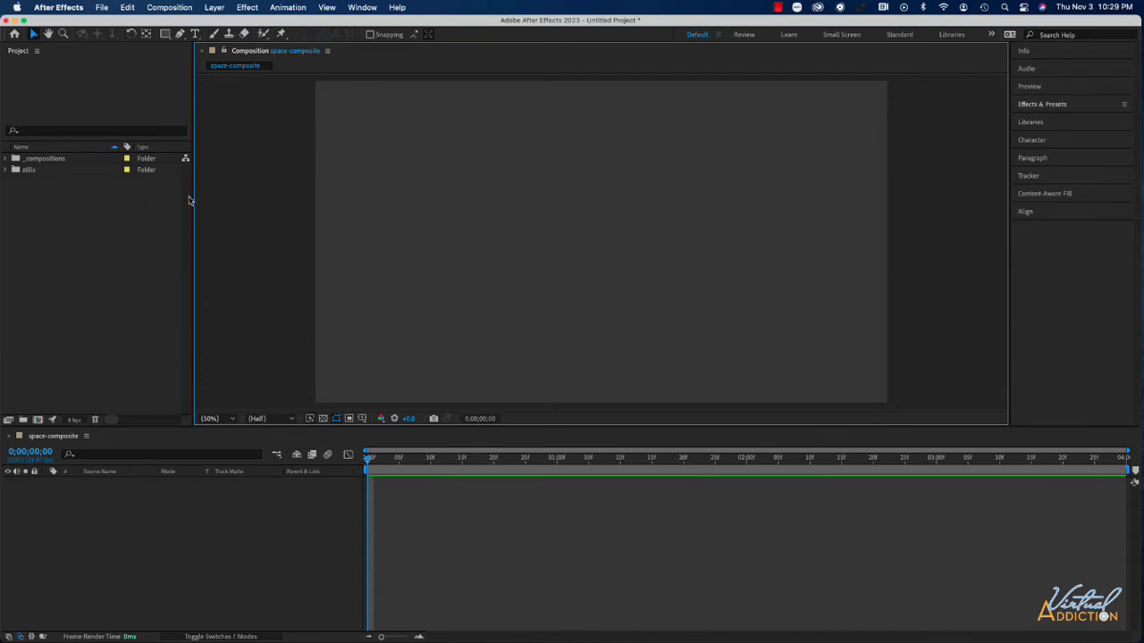
# Add moon.jpg, oceanScene.jpg and space.jpg from the stills folder to the space-composite timeline
pyautogui.click(6, 169)
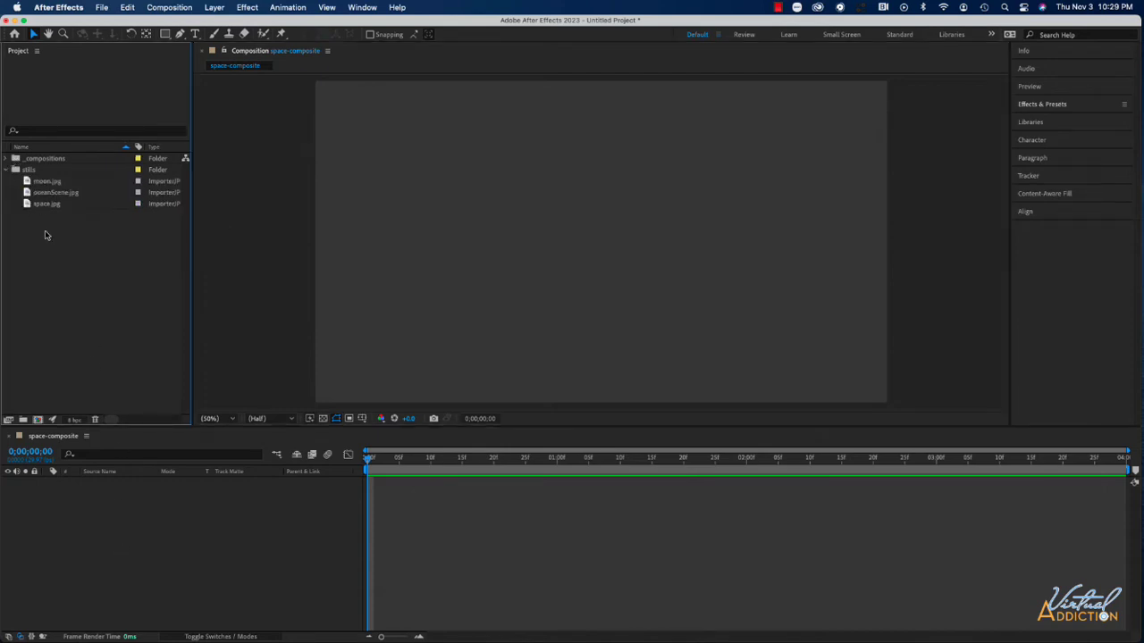
pyautogui.moveTo(35, 227); pyautogui.dragTo(50, 502)
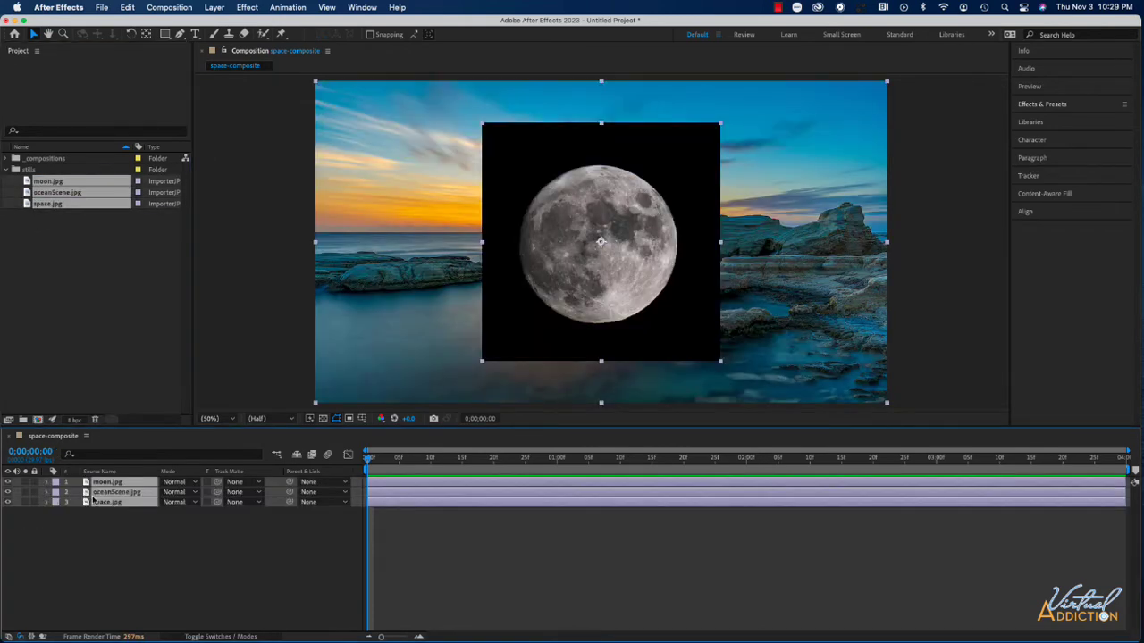
pyautogui.click(40, 533)
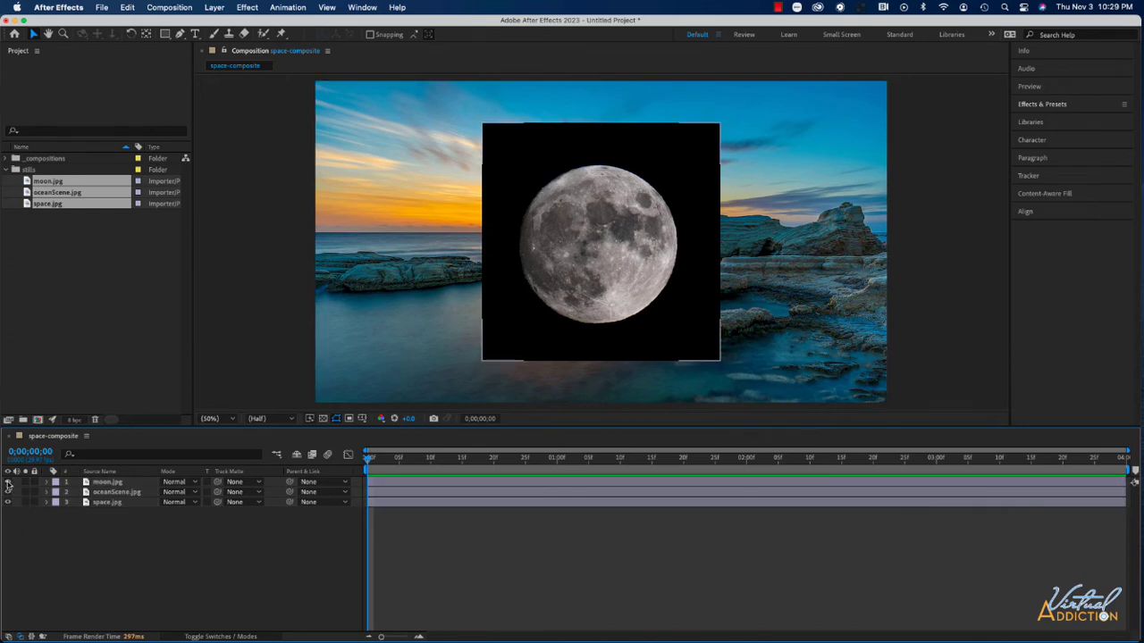
# Examine the stacked images by temporarily hiding moon.jpg and oceanScene.jpg, and check how far space.jpg extends beyond the composition frame
pyautogui.click(8, 483)
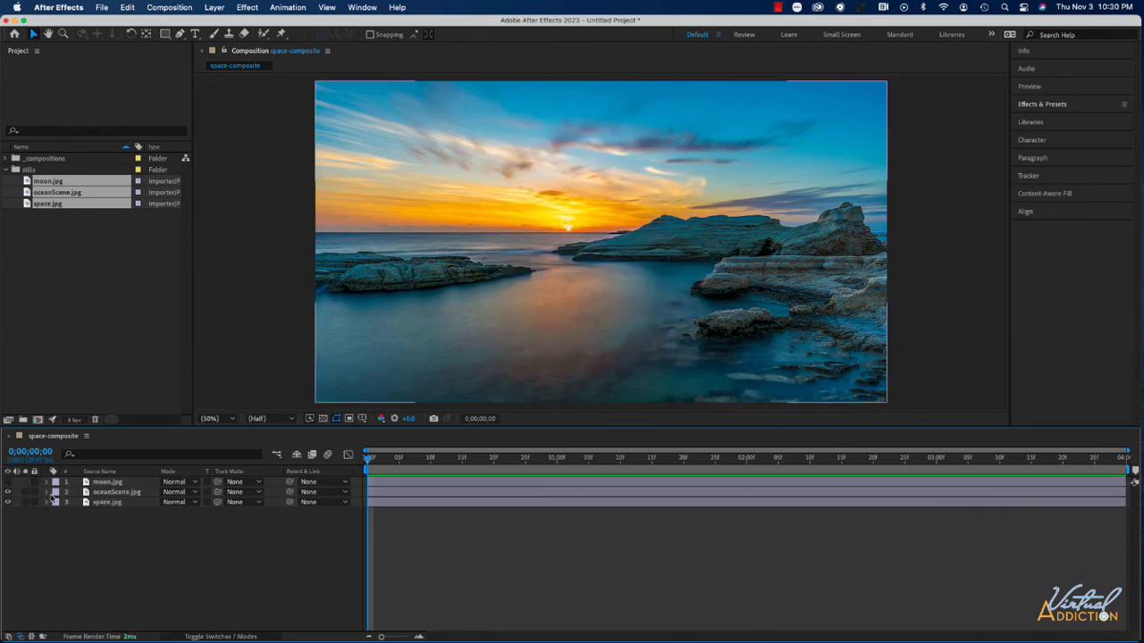
pyautogui.click(8, 492)
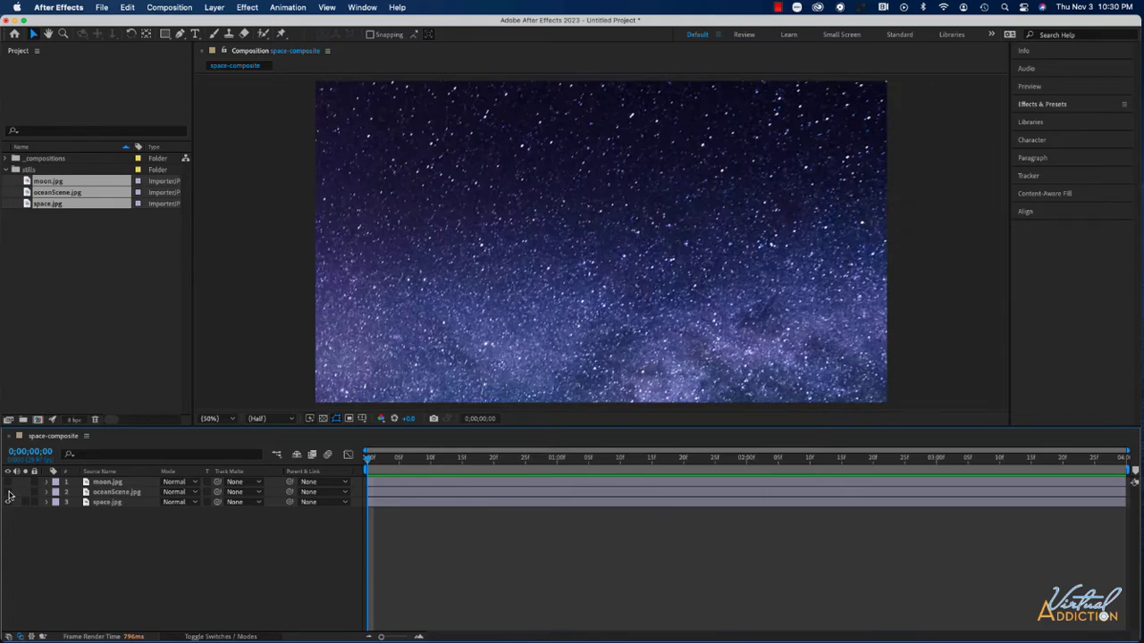
pyautogui.click(352, 366)
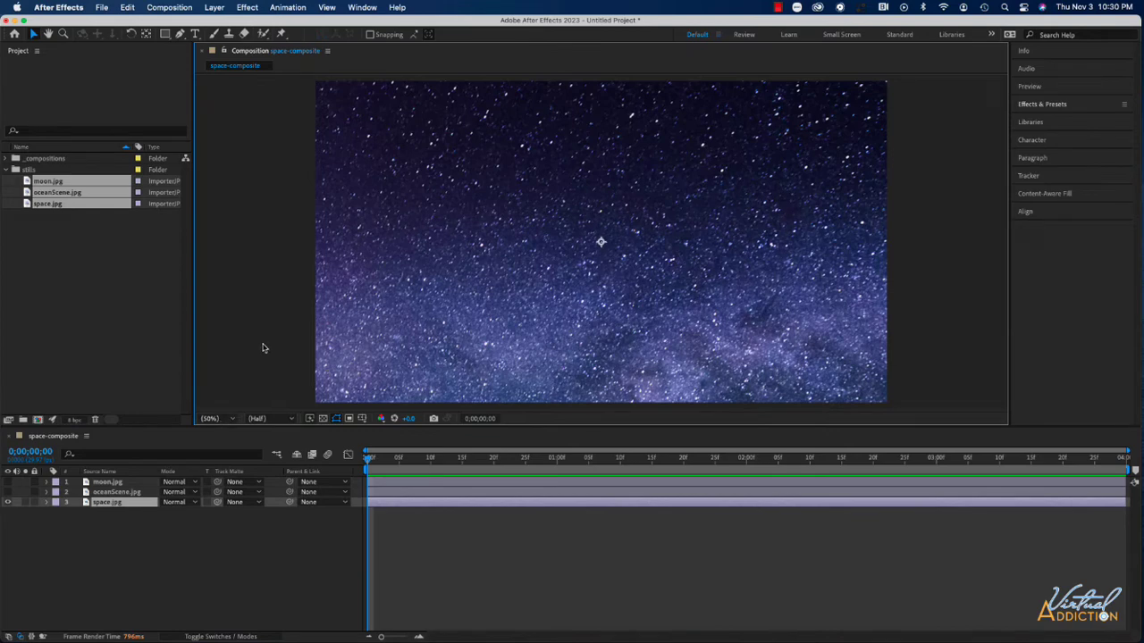
pyautogui.press(',')
pyautogui.press(',')
pyautogui.press(',')
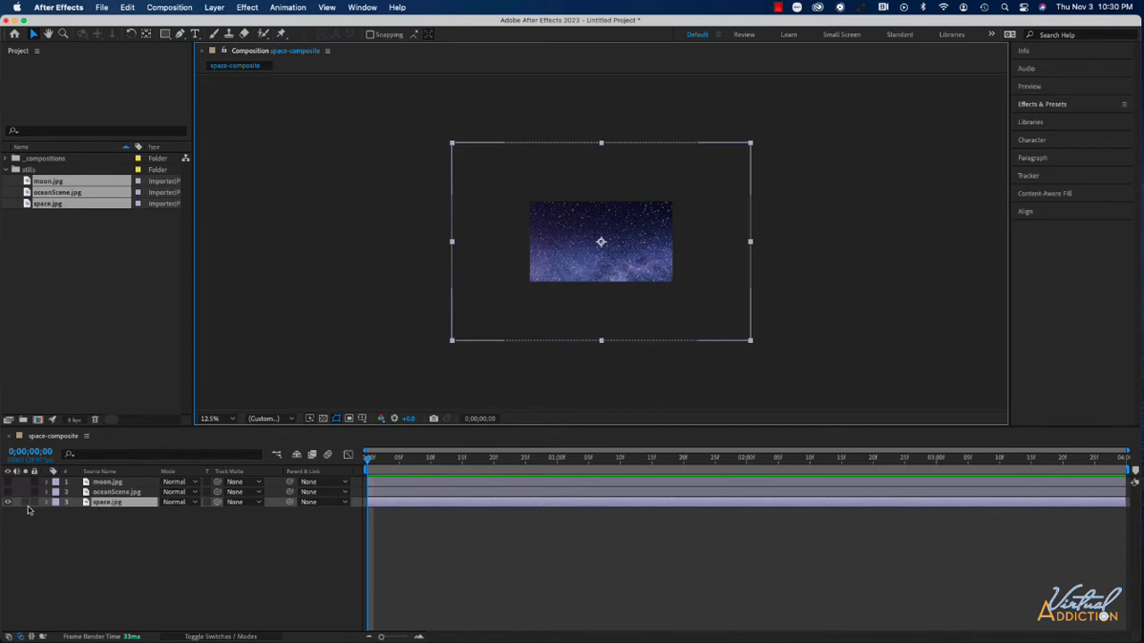
pyautogui.click(7, 481)
pyautogui.click(7, 491)
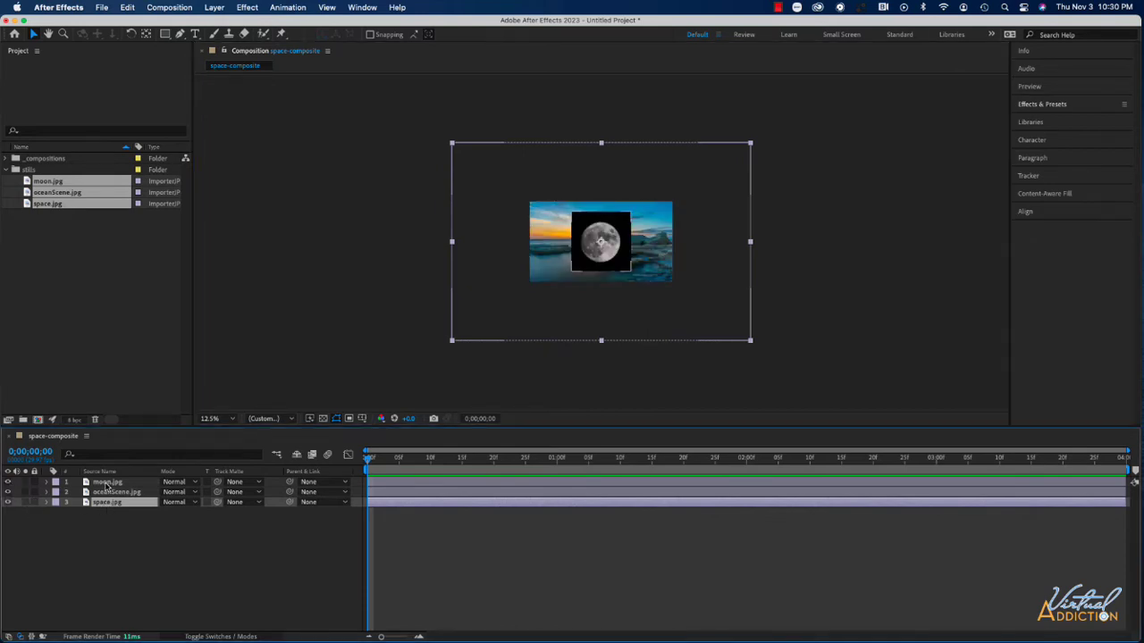
pyautogui.click(221, 418)
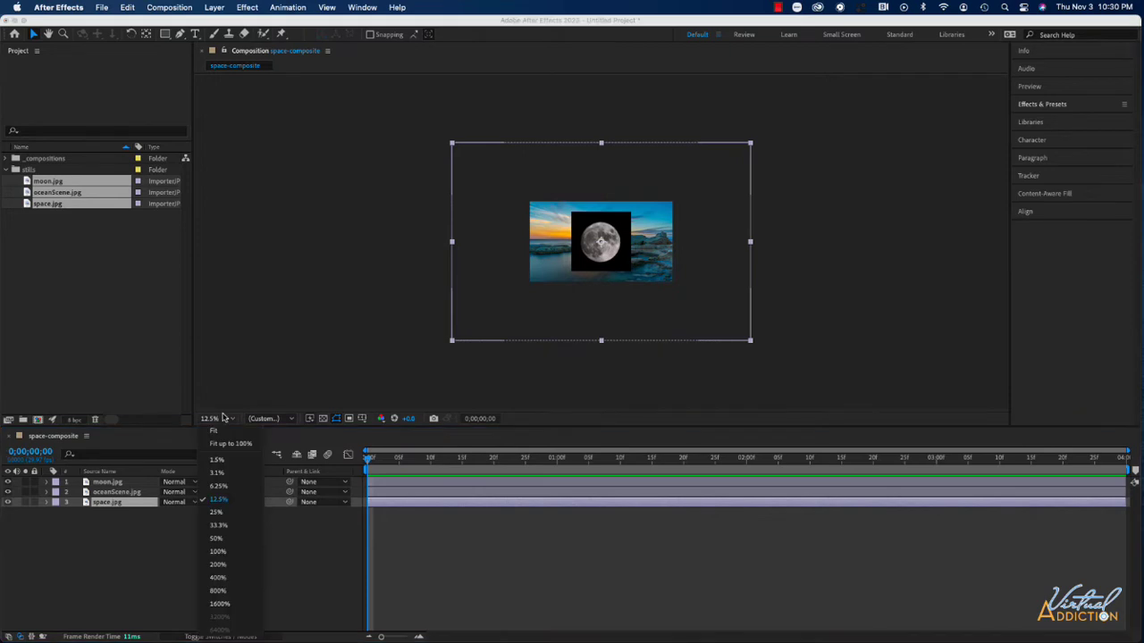
pyautogui.click(217, 431)
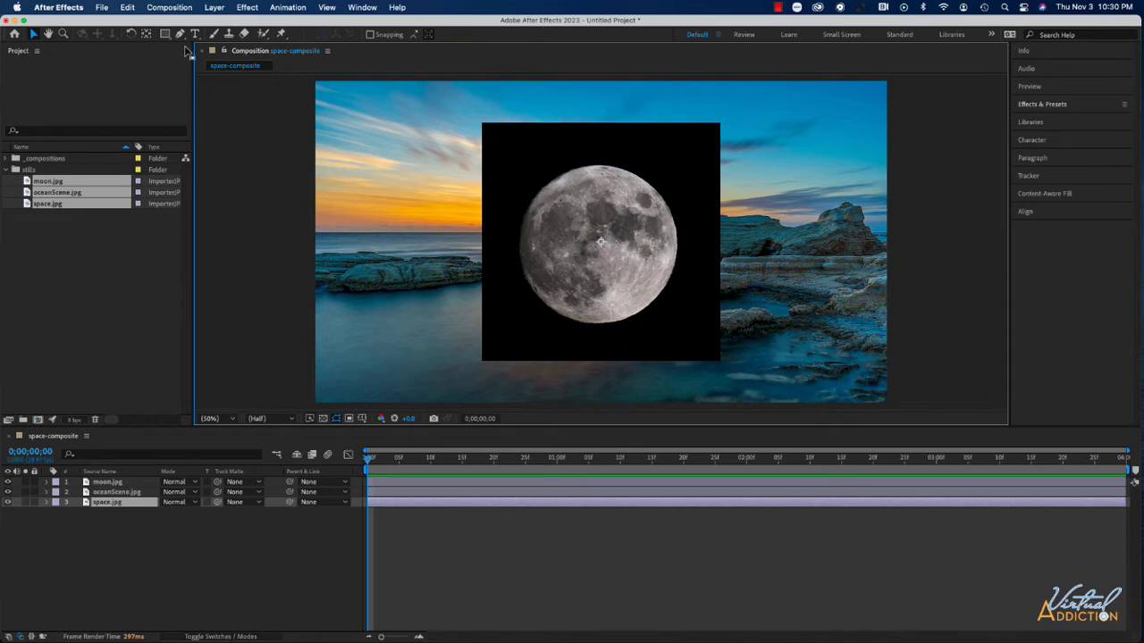
# Draw a circular mask on the moon.jpg layer with the Ellipse tool, fitted closely to the moon's outline
pyautogui.press('q')
pyautogui.press('q')
pyautogui.press('q')
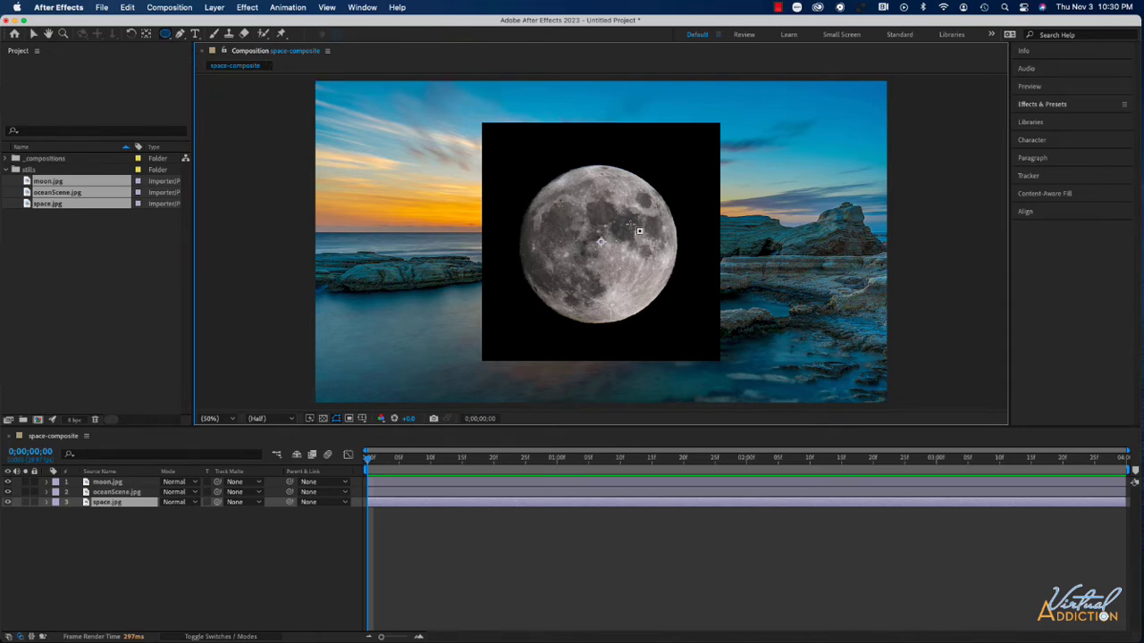
pyautogui.click(114, 483)
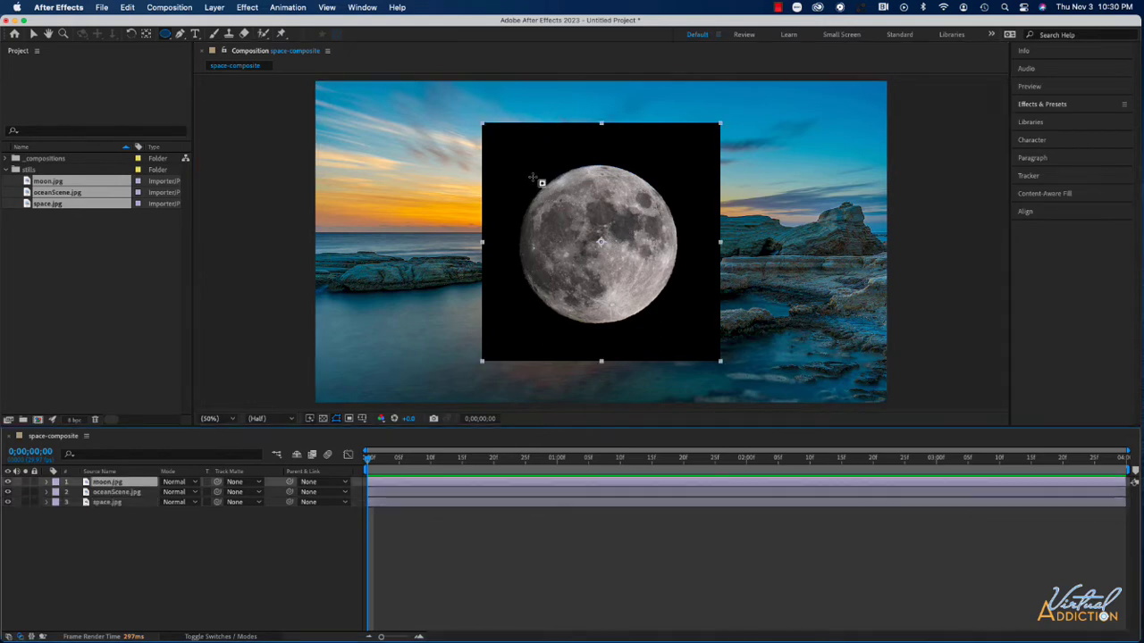
pyautogui.moveTo(533, 175); pyautogui.dragTo(658, 324)
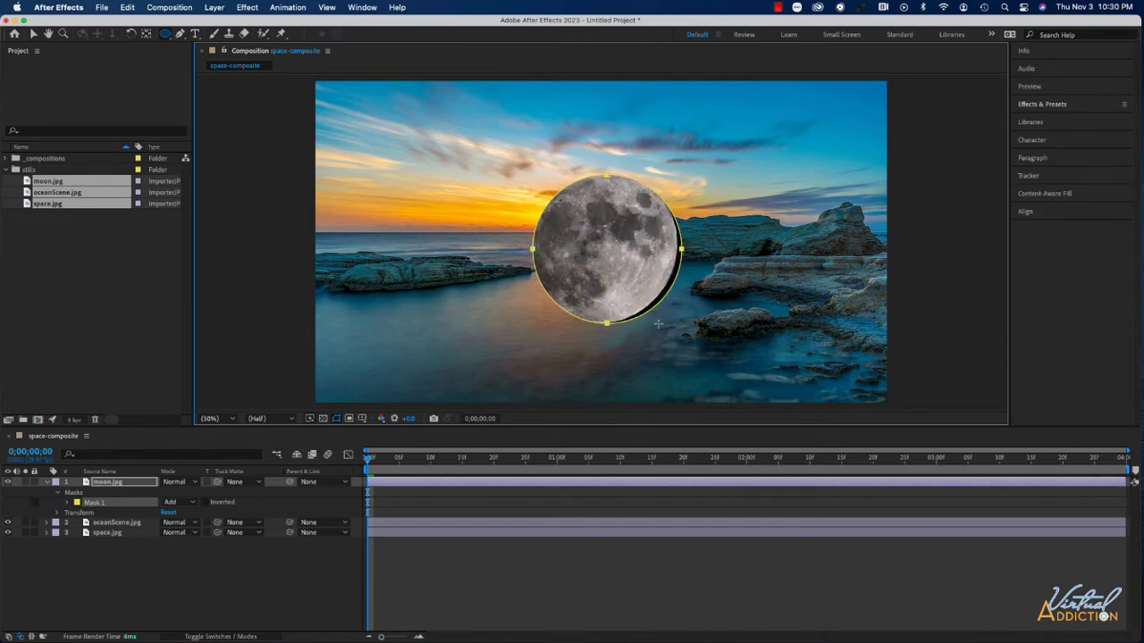
pyautogui.moveTo(658, 324)
pyautogui.mouseDown()
pyautogui.moveTo(638, 312)
pyautogui.moveTo(653, 320)
pyautogui.mouseUp()
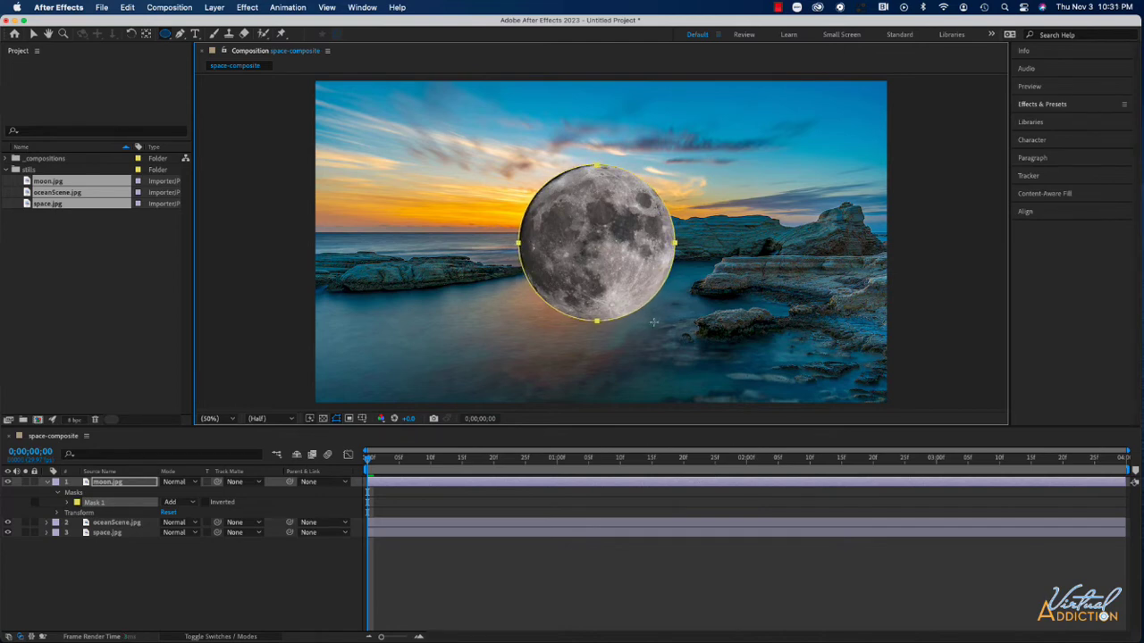
pyautogui.moveTo(653, 322); pyautogui.dragTo(654, 322)
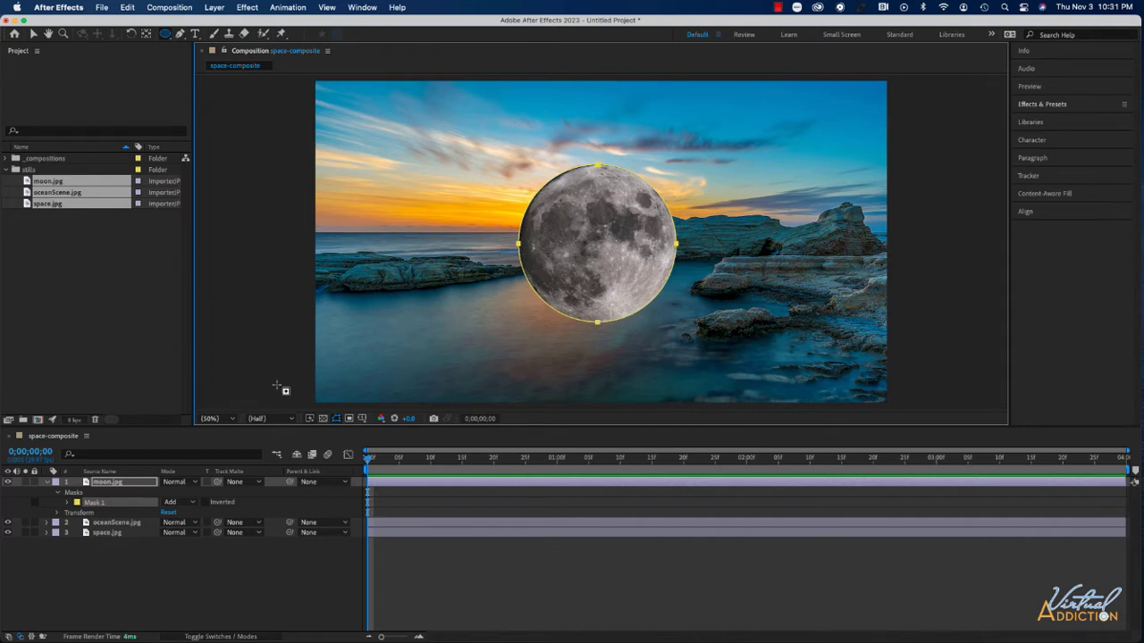
# Try inverting the moon.jpg layer's mask and turn the inversion off again
pyautogui.click(205, 502)
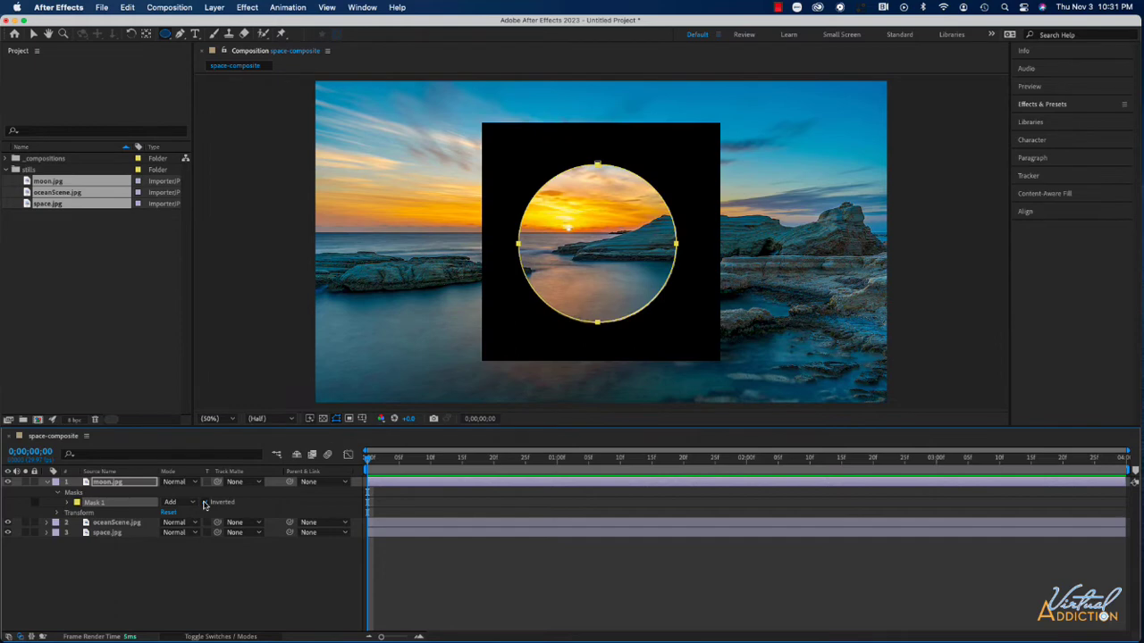
pyautogui.click(204, 502)
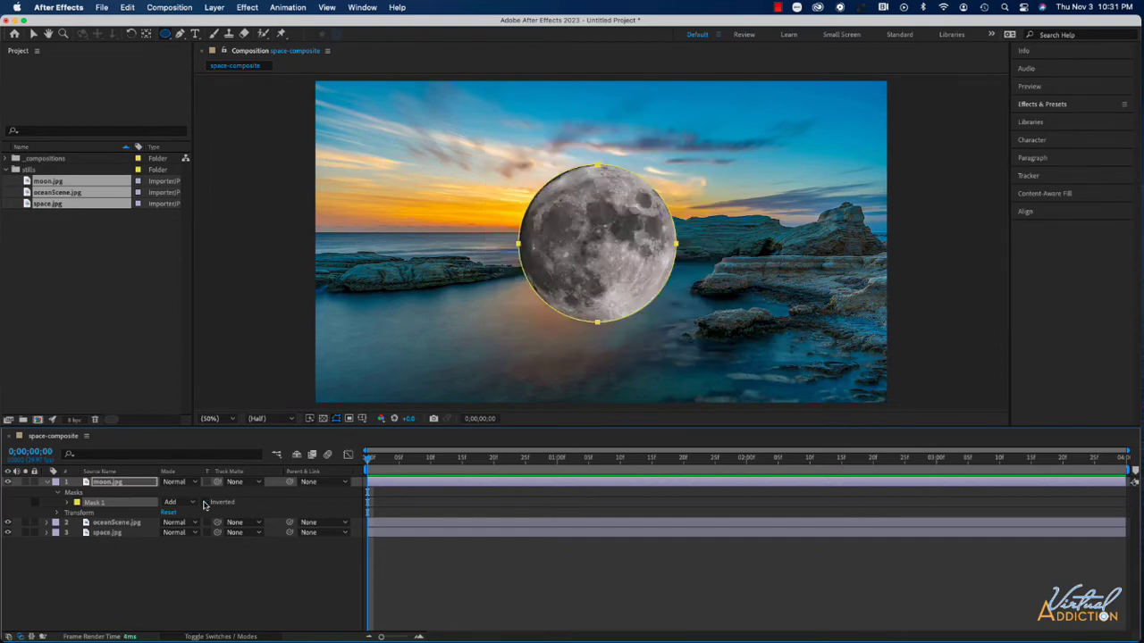
# Collapse and hide the moon.jpg layer, and select the oceanScene.jpg layer for masking
pyautogui.click(47, 484)
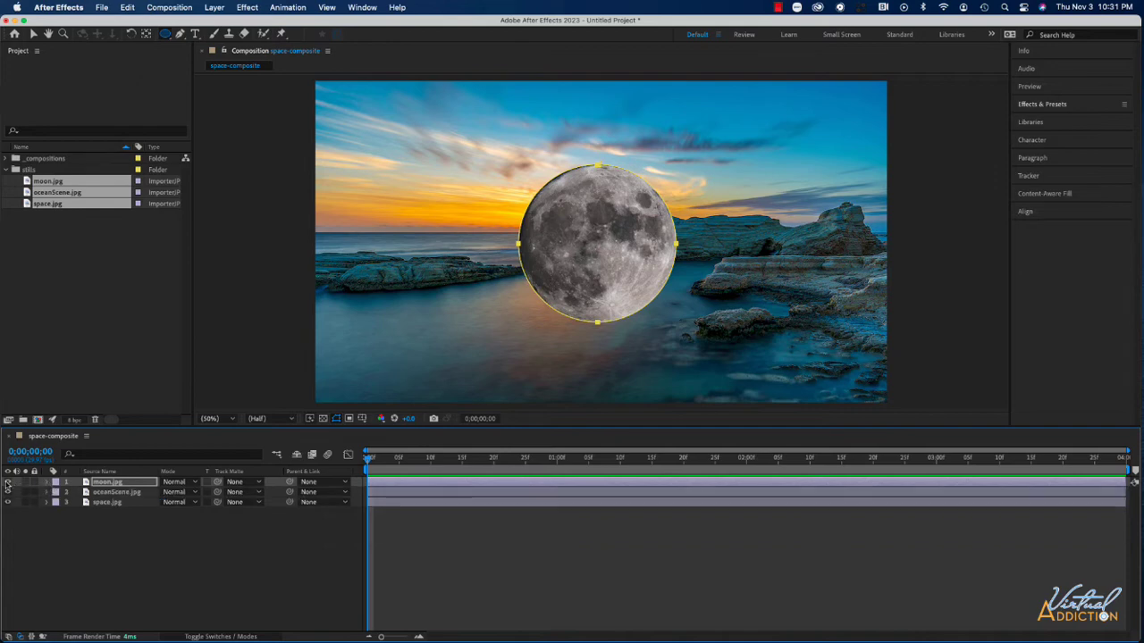
pyautogui.click(8, 483)
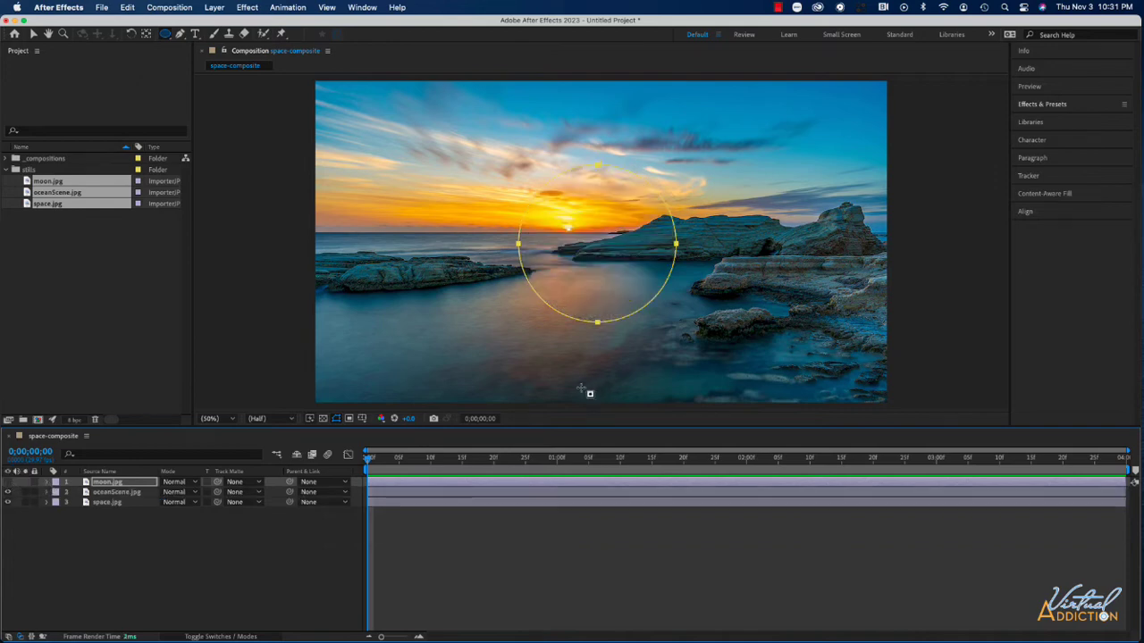
pyautogui.click(116, 492)
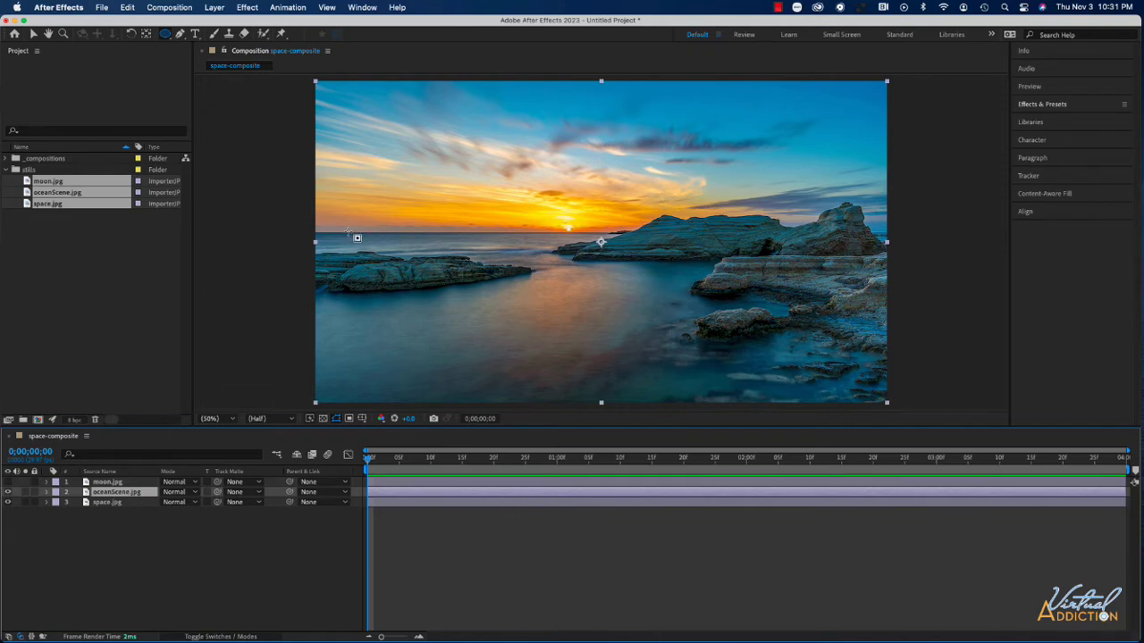
pyautogui.click(25, 502)
pyautogui.click(25, 502)
# Start a Pen mask on oceanScene.jpg from the image's top-left corner down to the horizon and along it to the small distant rock
pyautogui.click(179, 34)
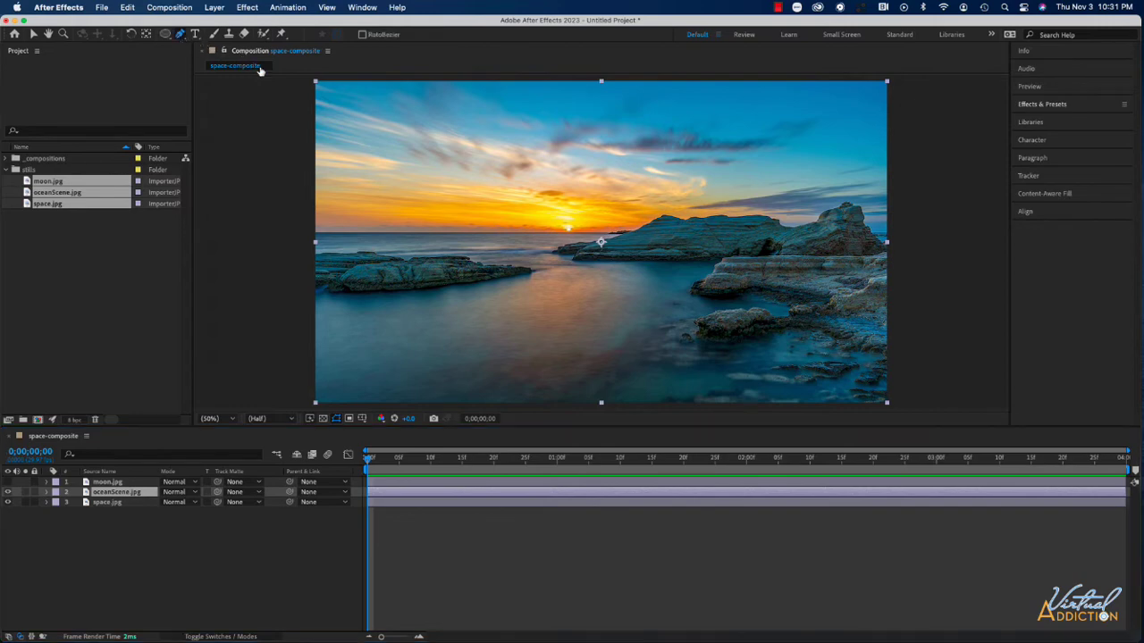
pyautogui.click(313, 81)
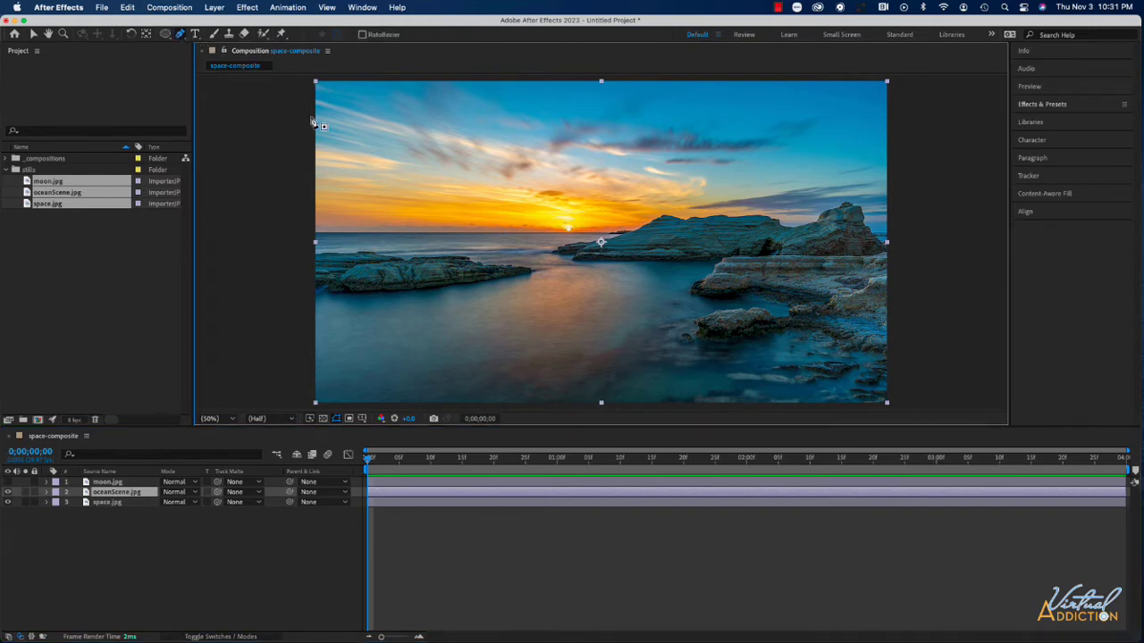
pyautogui.click(312, 233)
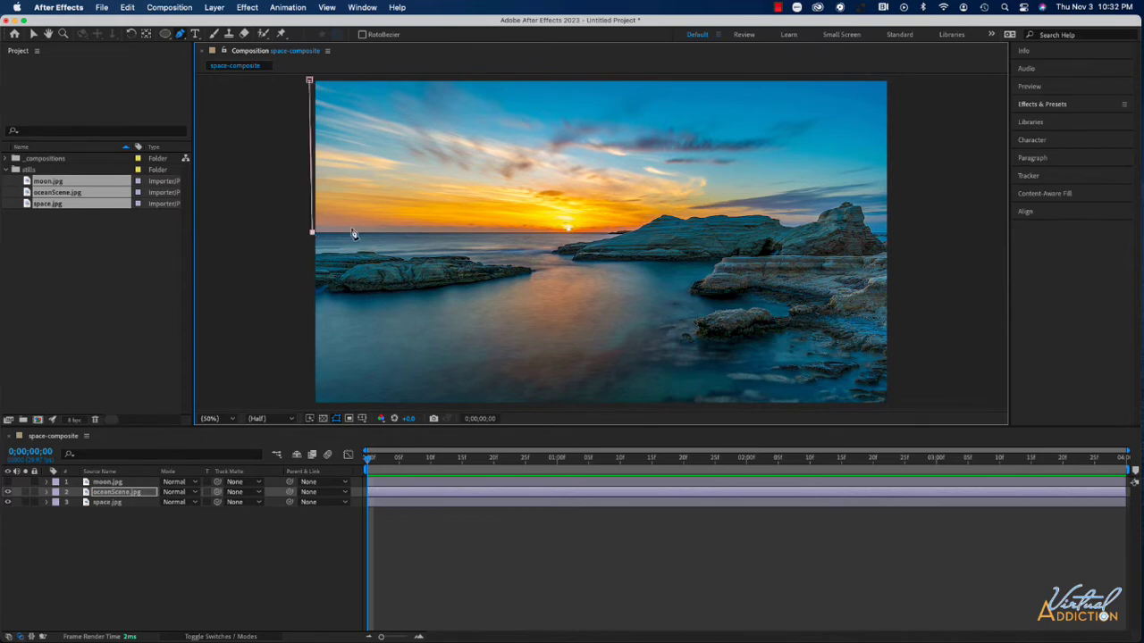
pyautogui.click(609, 233)
pyautogui.scroll(2, 610, 235)
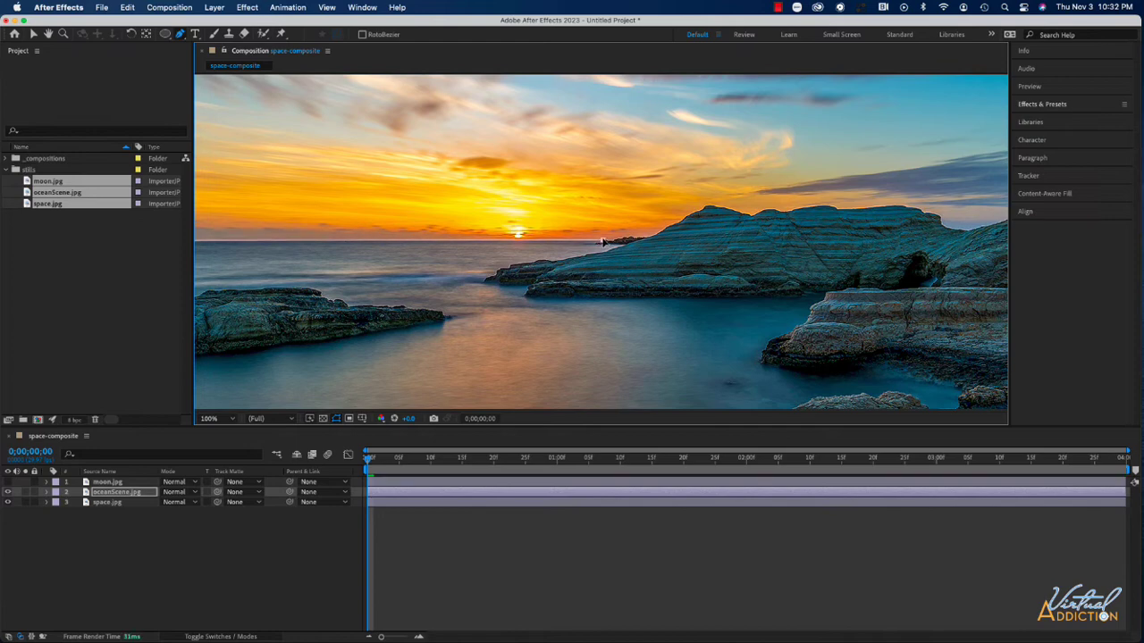
pyautogui.click(610, 240)
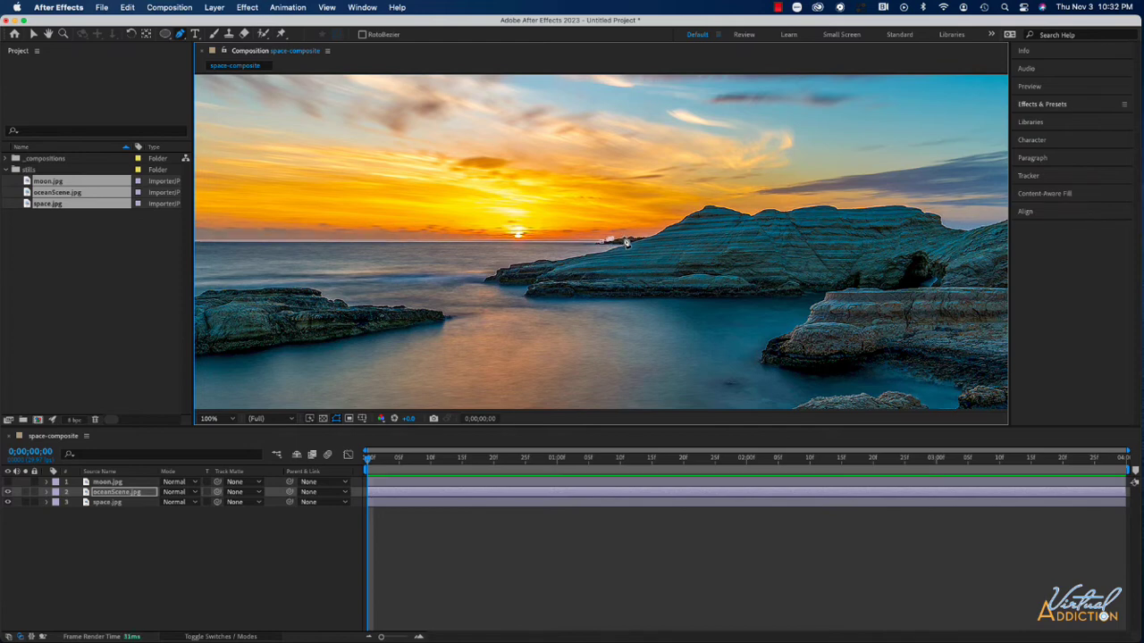
# Continue the Pen mask over the small distant rock and up across the headland's first peak to the dip behind it
pyautogui.click(626, 239)
pyautogui.click(640, 241)
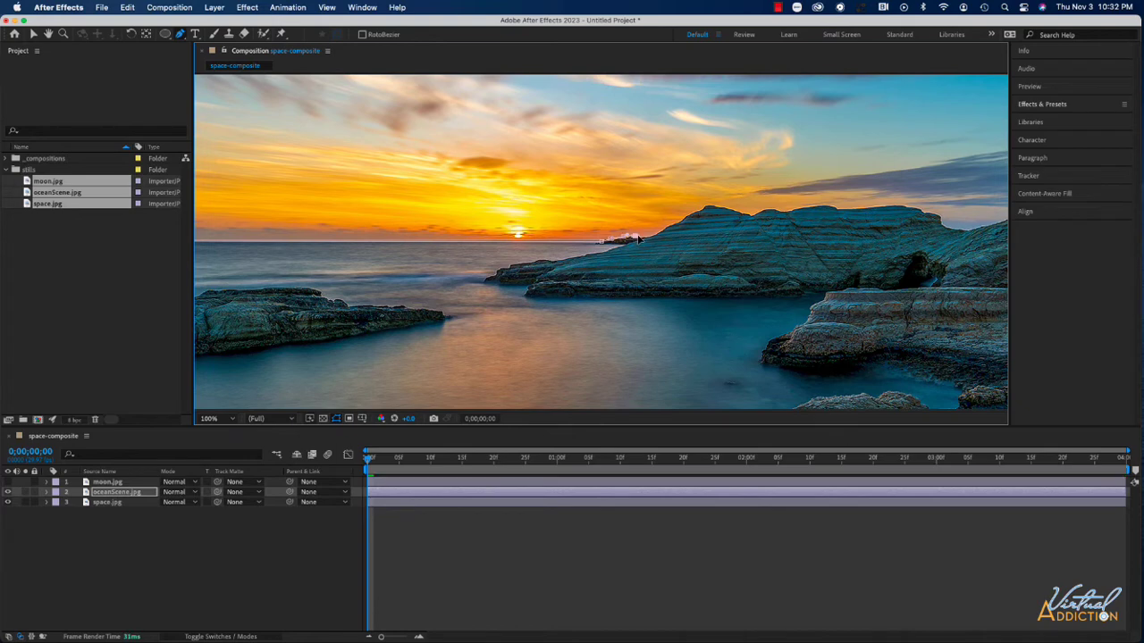
pyautogui.click(659, 237)
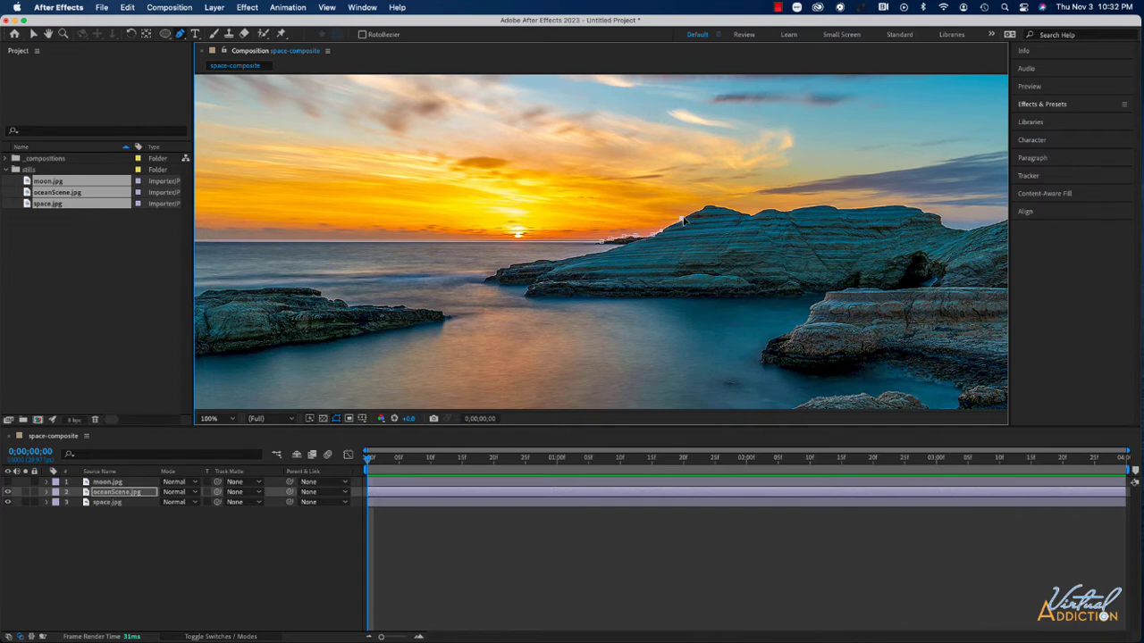
pyautogui.click(682, 219)
pyautogui.click(704, 213)
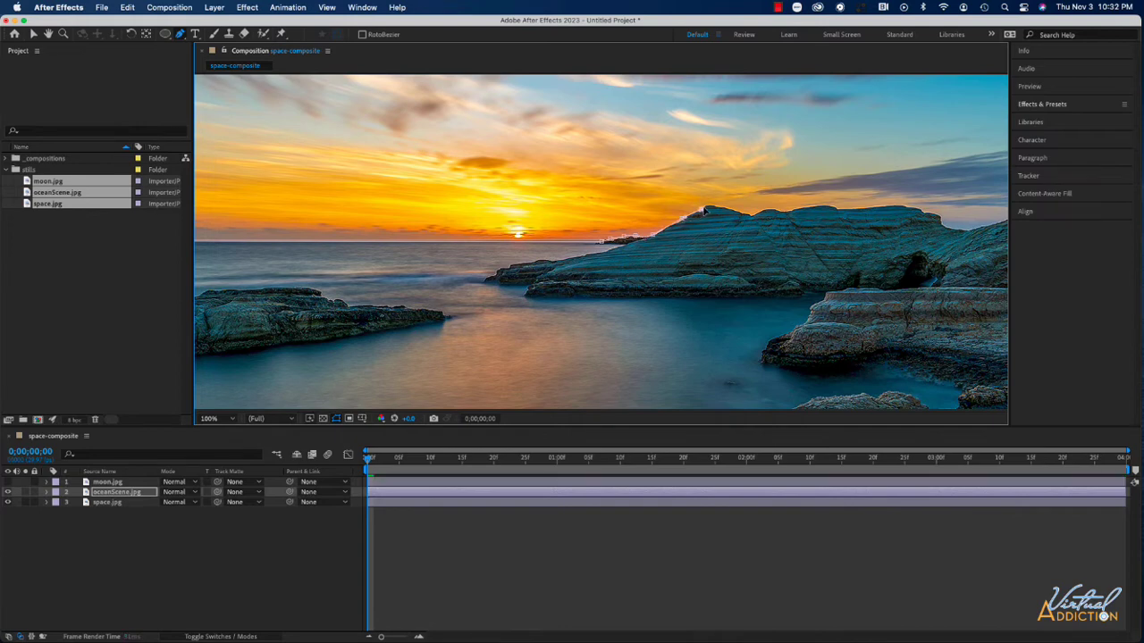
pyautogui.click(728, 212)
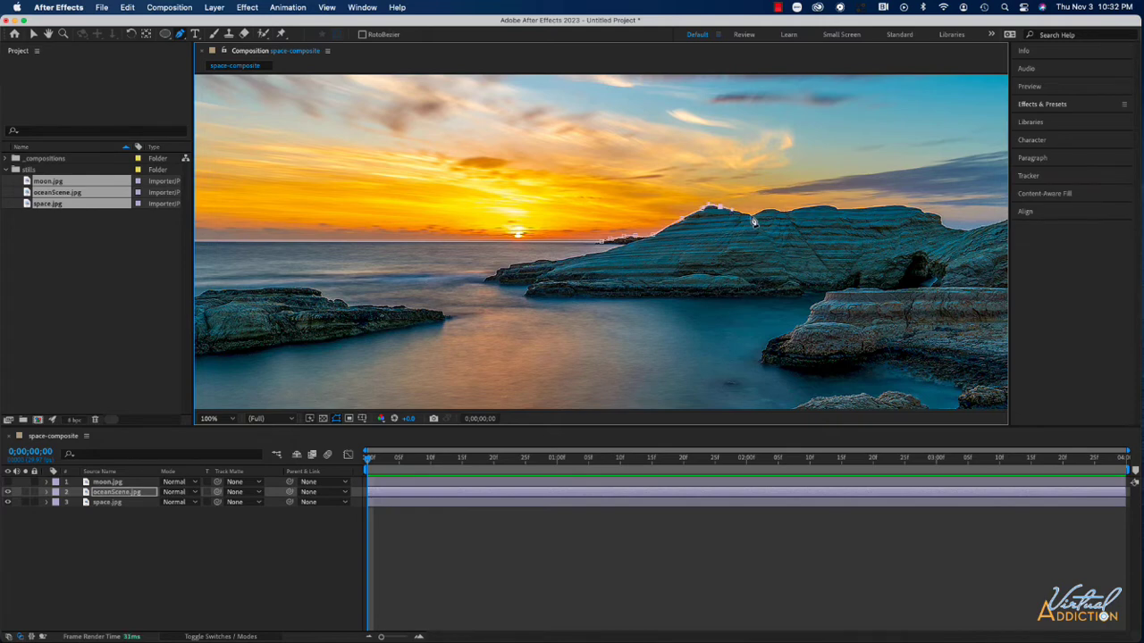
pyautogui.click(751, 217)
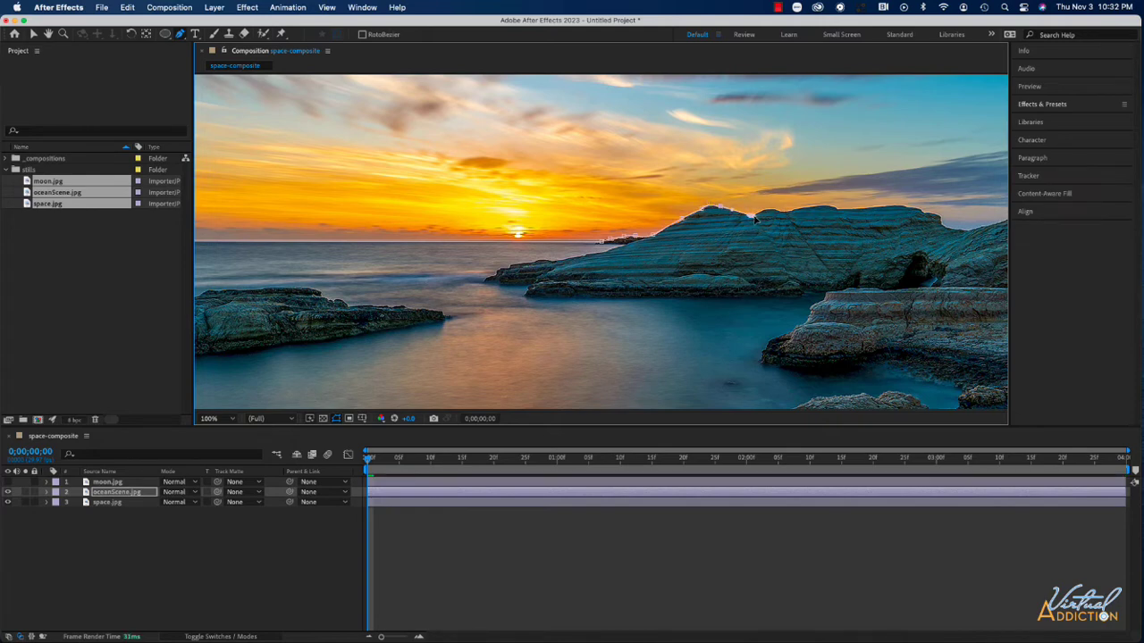
# Extend the Pen mask along the headland's long flat ridge and down toward the foot of the tall rock
pyautogui.click(780, 214)
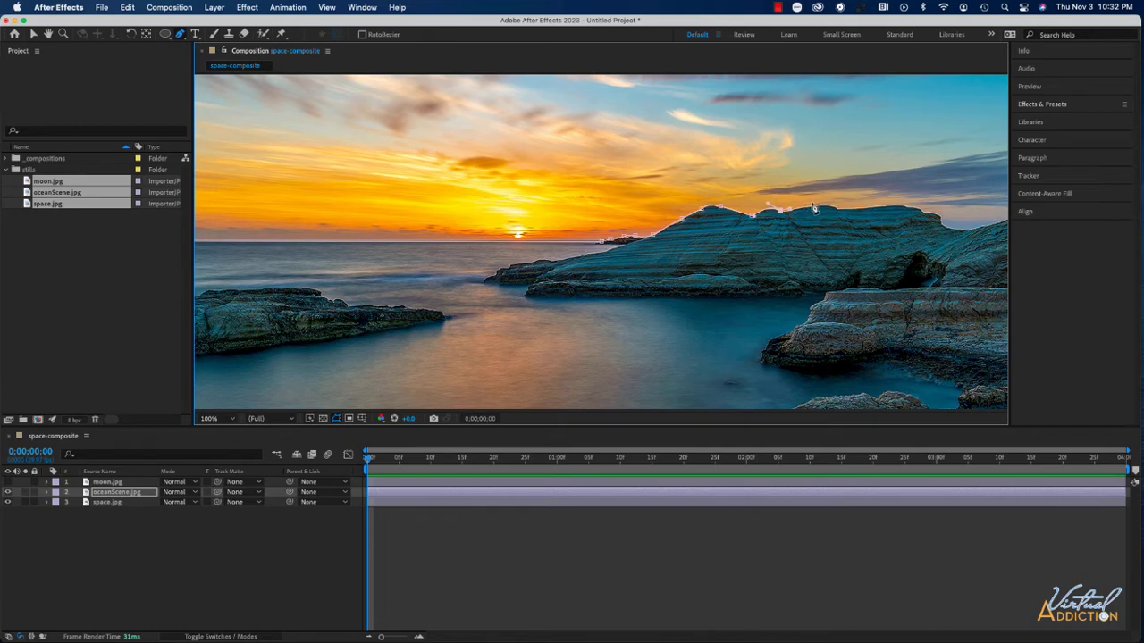
pyautogui.click(837, 212)
pyautogui.click(912, 211)
pyautogui.moveTo(922, 212); pyautogui.dragTo(991, 223)
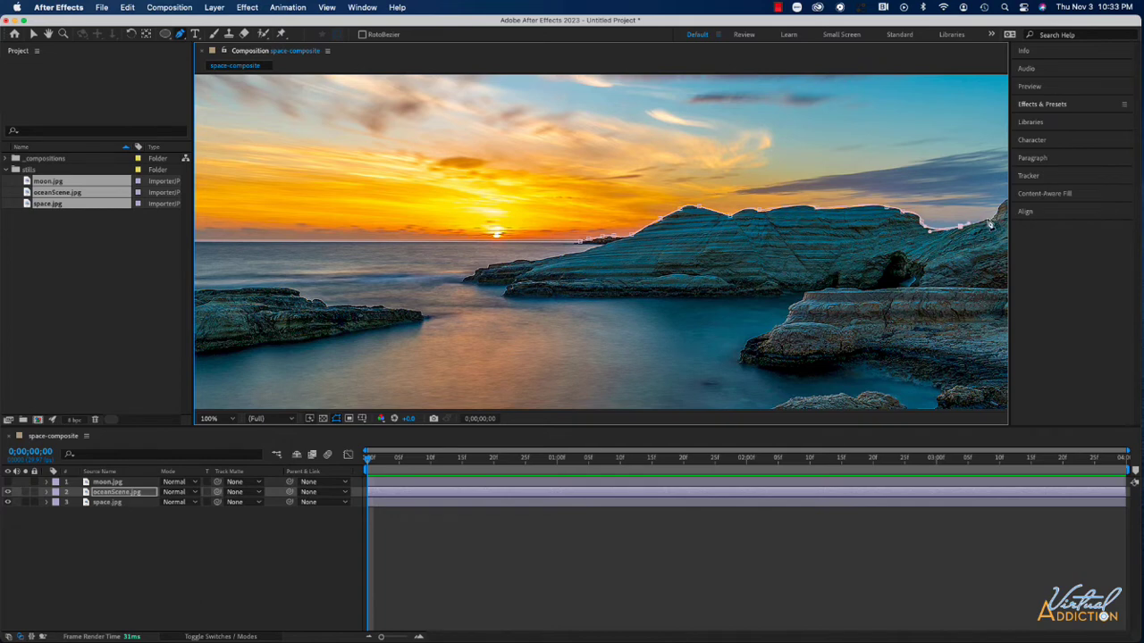
pyautogui.click(989, 224)
# Extend the Pen mask up the slope of the tall rock and across its peak
pyautogui.moveTo(949, 258); pyautogui.dragTo(712, 202)
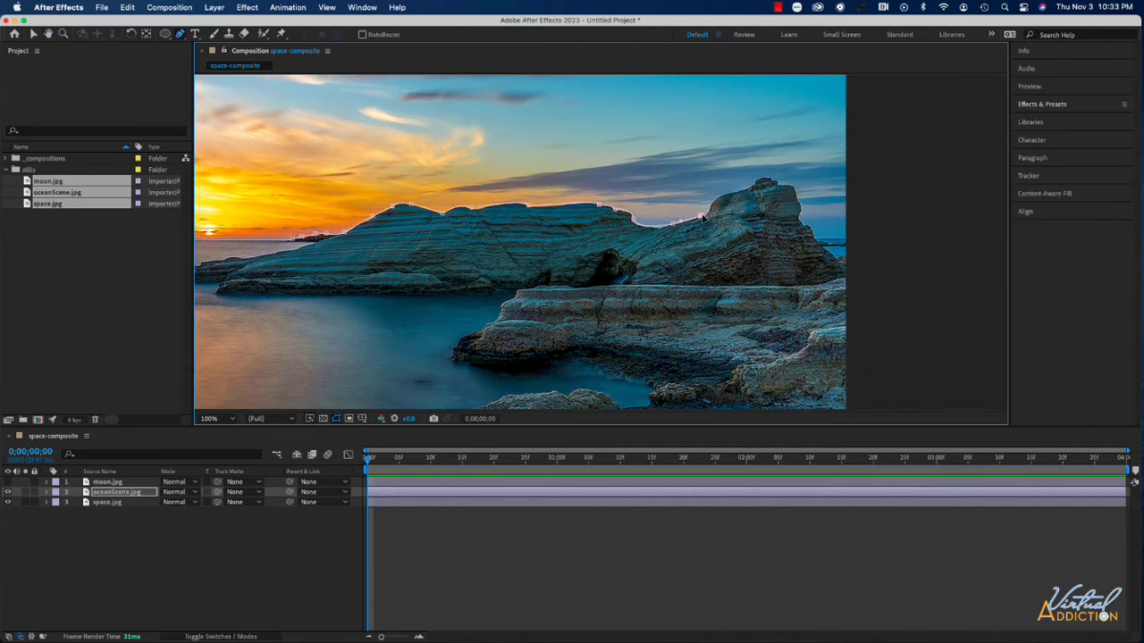
pyautogui.click(750, 193)
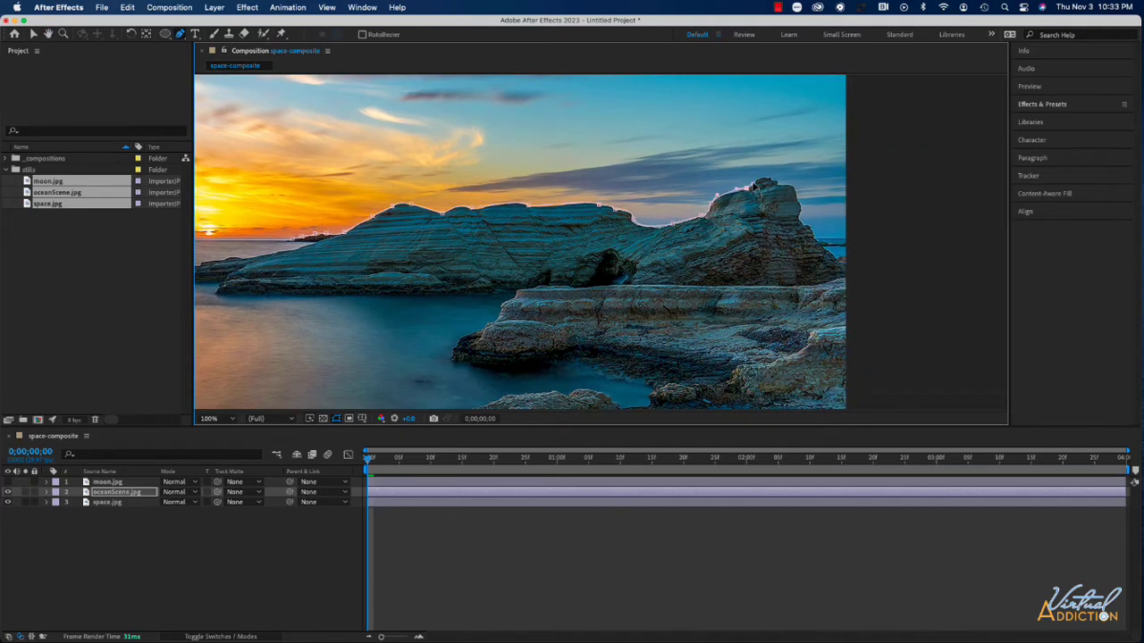
pyautogui.click(765, 180)
pyautogui.click(778, 182)
pyautogui.click(793, 187)
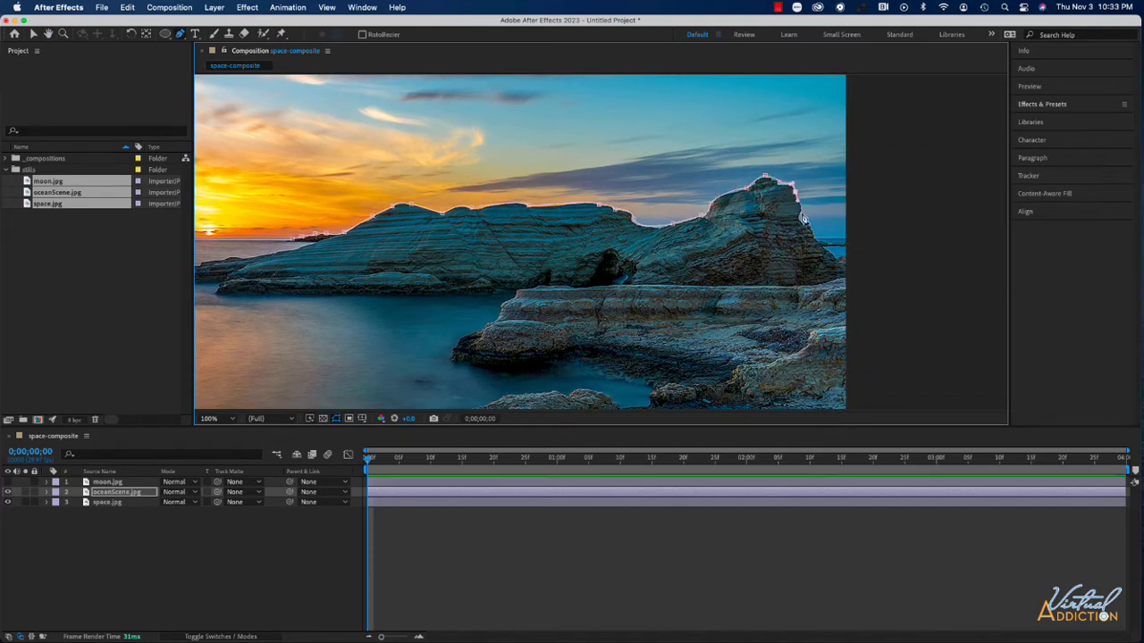
# Continue the Pen mask down the tall rock's far side and along the horizon to the image's right edge
pyautogui.click(798, 209)
pyautogui.click(800, 220)
pyautogui.click(804, 223)
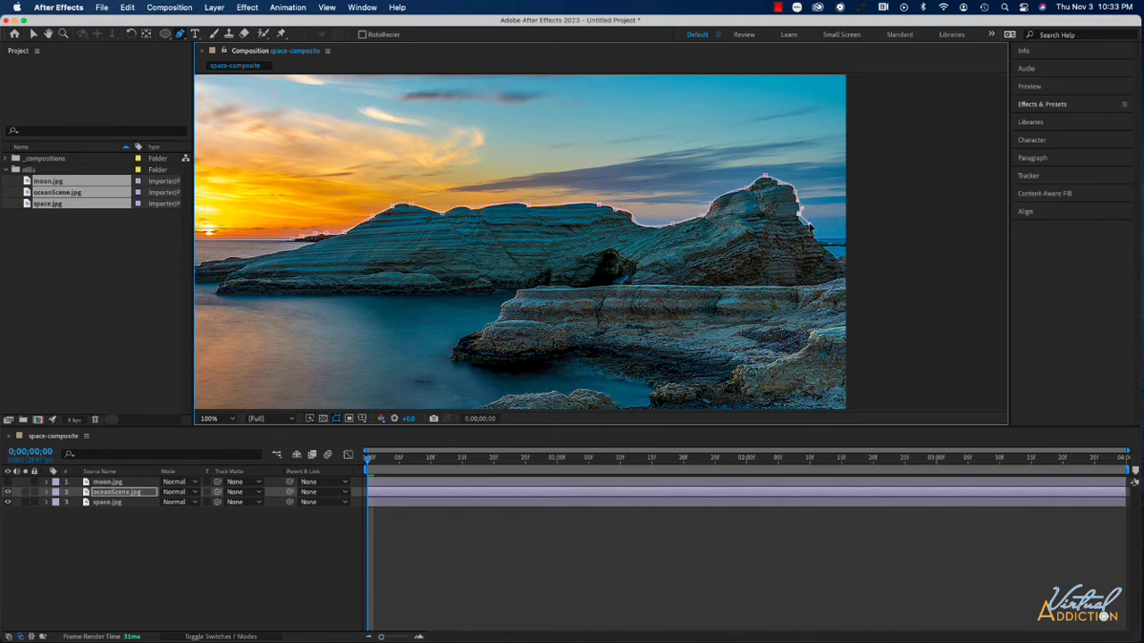
pyautogui.click(809, 233)
pyautogui.click(815, 237)
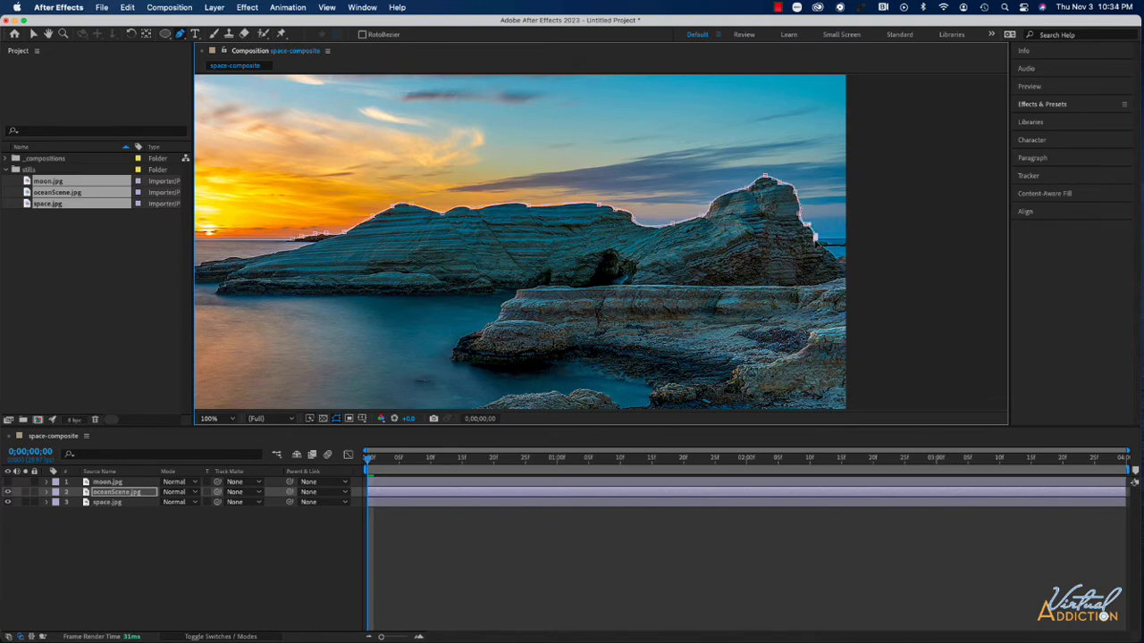
pyautogui.click(847, 238)
# Close the mask around the sky with a point just outside the image's top-right corner, ending on the starting point
pyautogui.press(',')
pyautogui.click(728, 86)
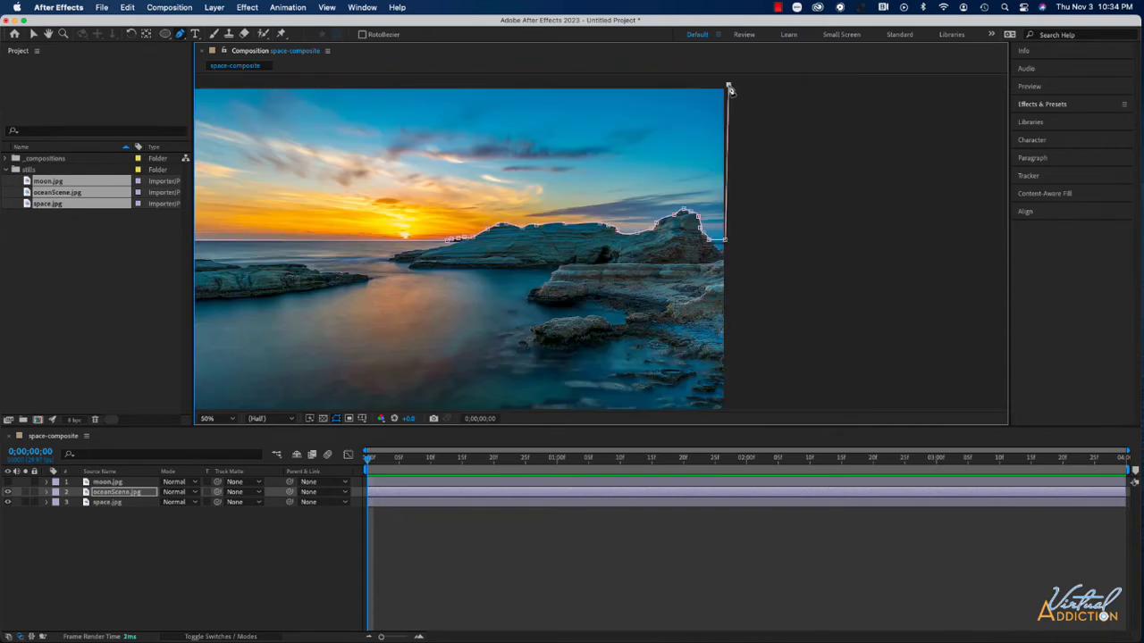
pyautogui.press('space')
pyautogui.moveTo(335, 125); pyautogui.dragTo(486, 157)
pyautogui.click(298, 120)
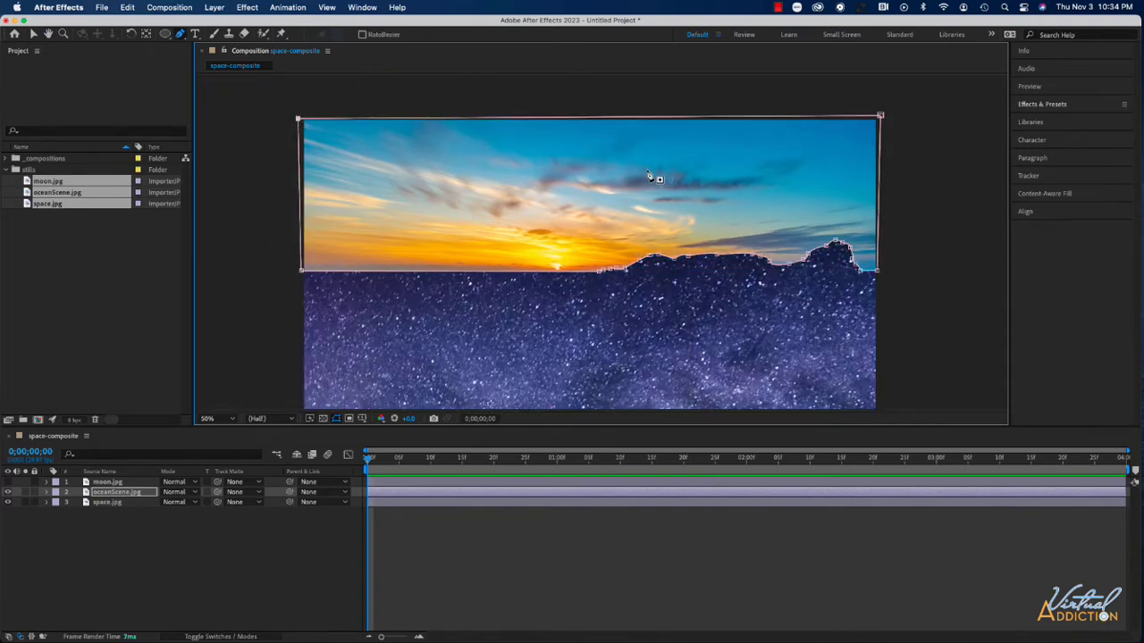
pyautogui.click(229, 422)
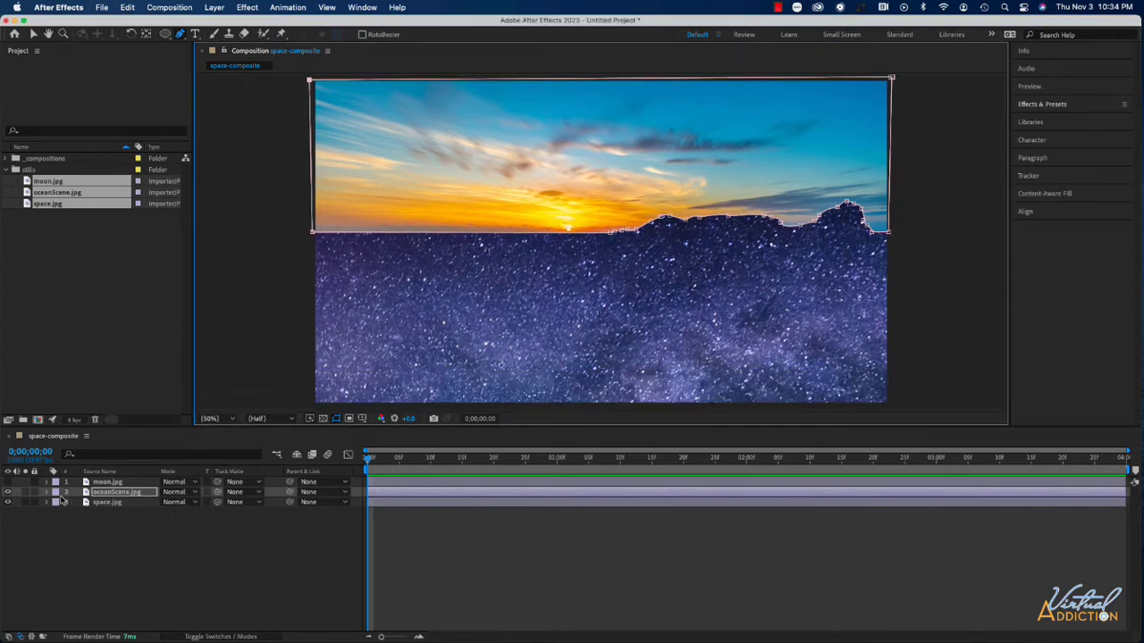
# Reveal Mask 1 on the oceanScene.jpg layer and invert it
pyautogui.click(46, 493)
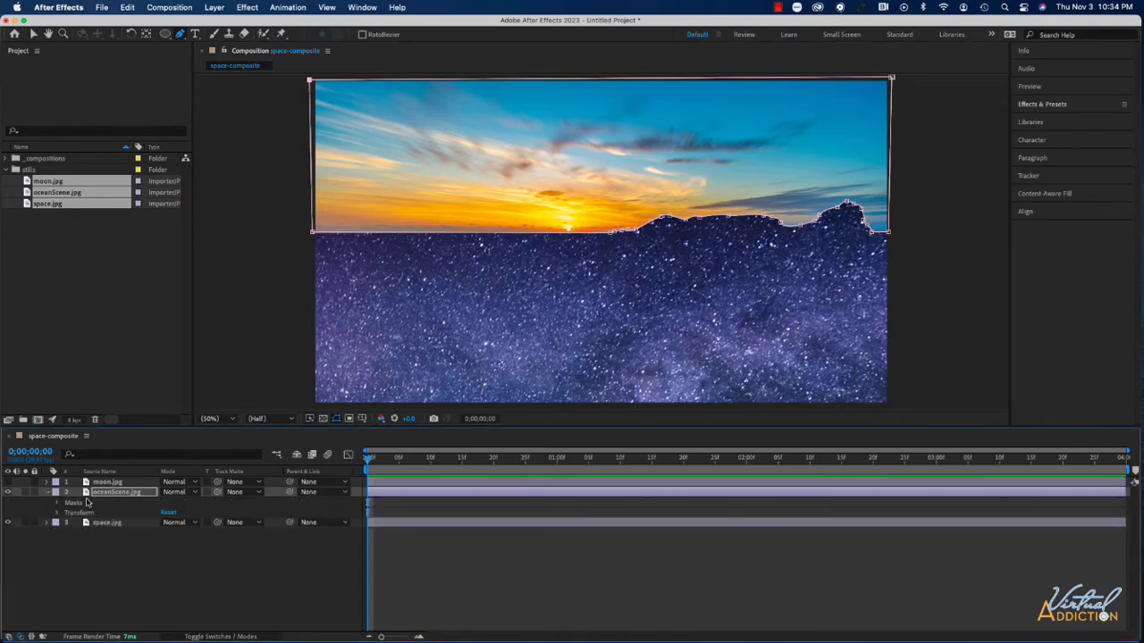
pyautogui.click(58, 506)
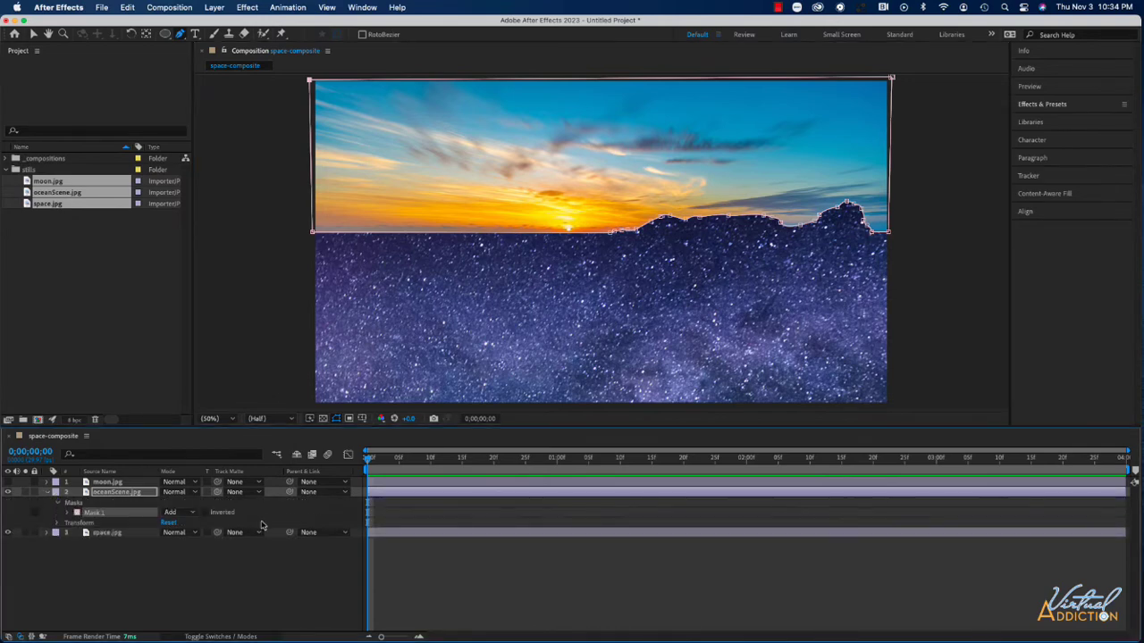
pyautogui.click(205, 512)
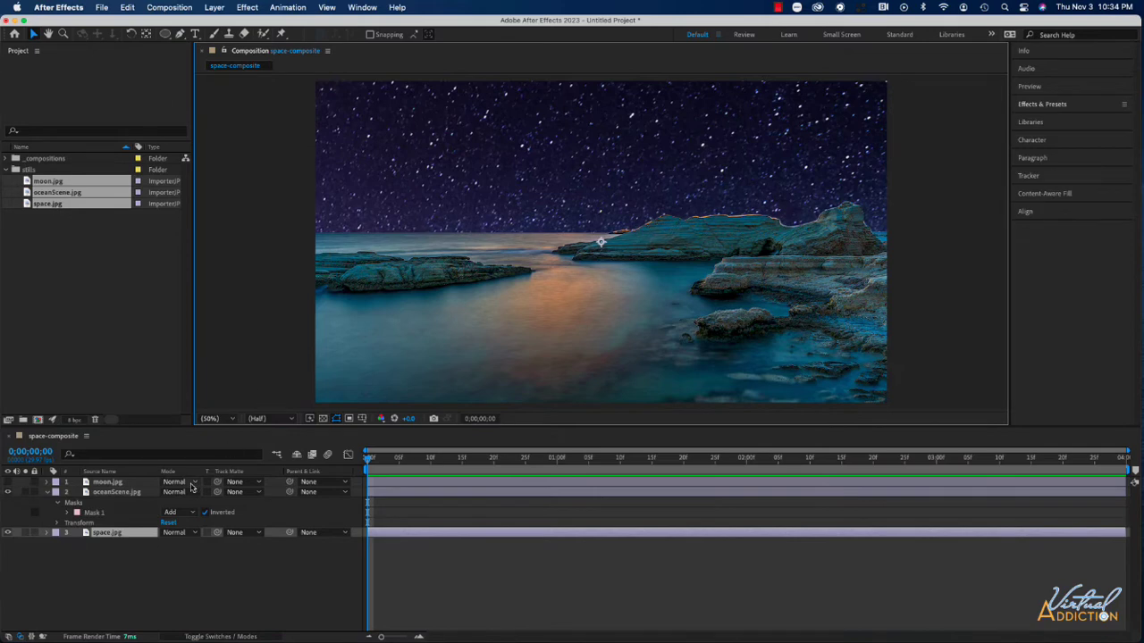
# Set Mask 1's feather to 32 pixels and its expansion to 15 pixels
pyautogui.click(68, 513)
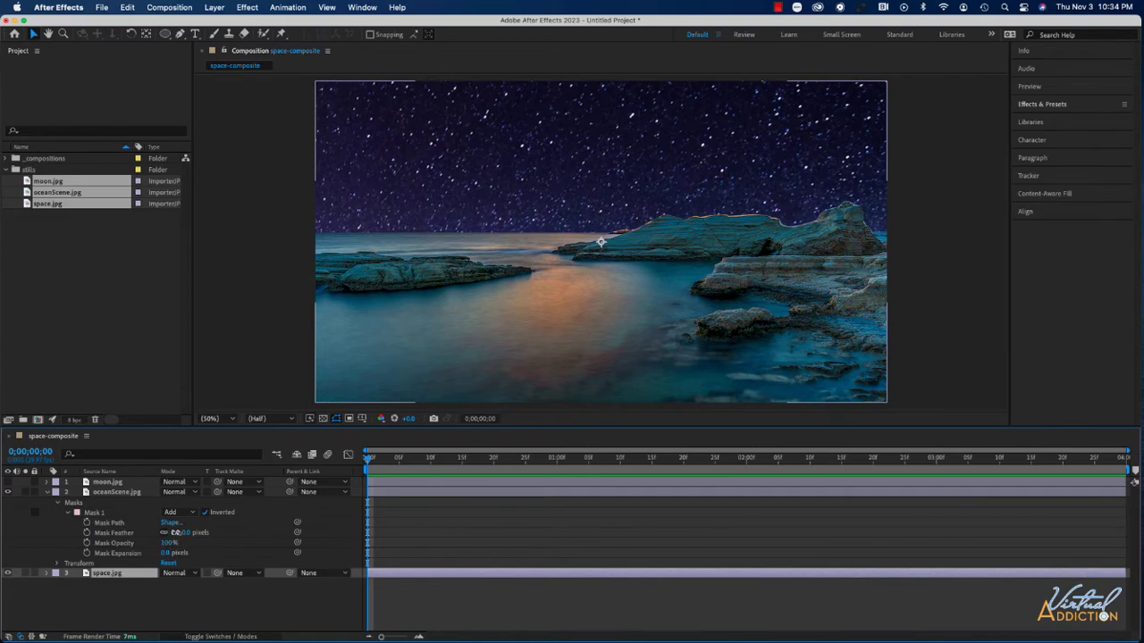
pyautogui.moveTo(175, 532); pyautogui.dragTo(204, 533)
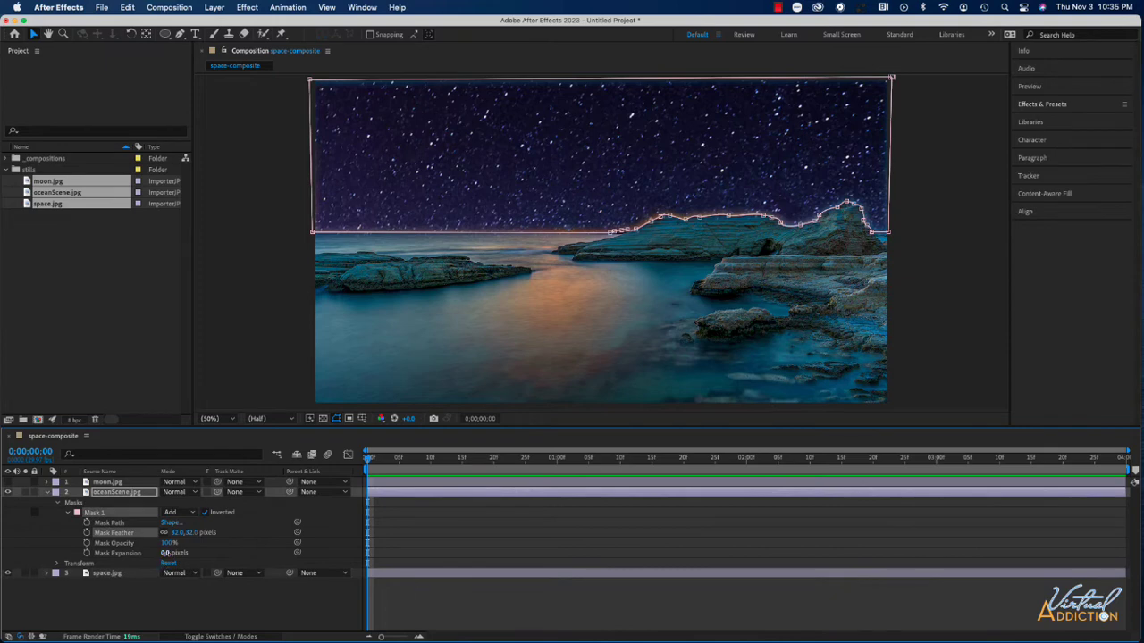
pyautogui.moveTo(166, 553); pyautogui.dragTo(174, 554)
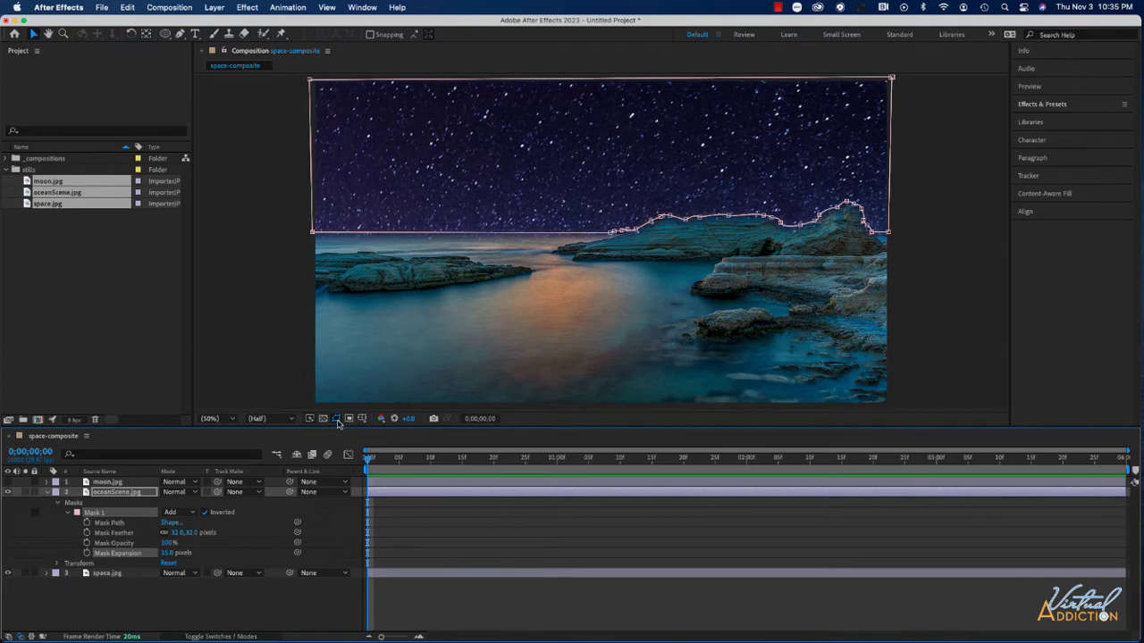
# Hide the mask outline, set Mask 1's expansion to 9 pixels and its feather to 17 pixels, and collapse the layer
pyautogui.click(335, 419)
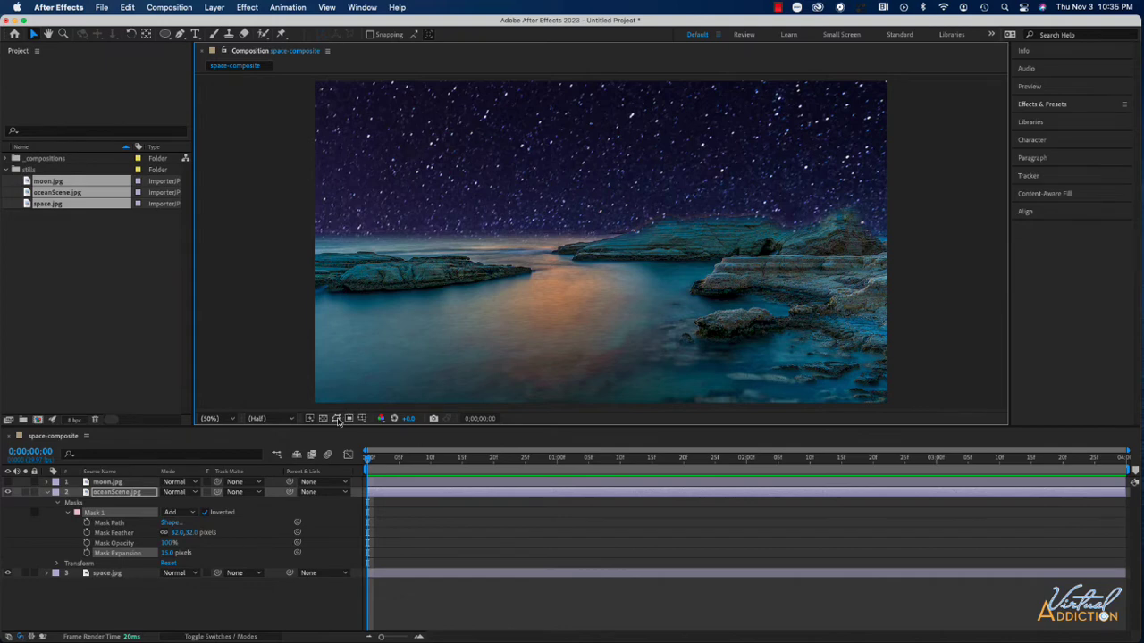
pyautogui.click(337, 420)
pyautogui.click(336, 419)
pyautogui.click(170, 553)
pyautogui.moveTo(170, 553); pyautogui.dragTo(165, 553)
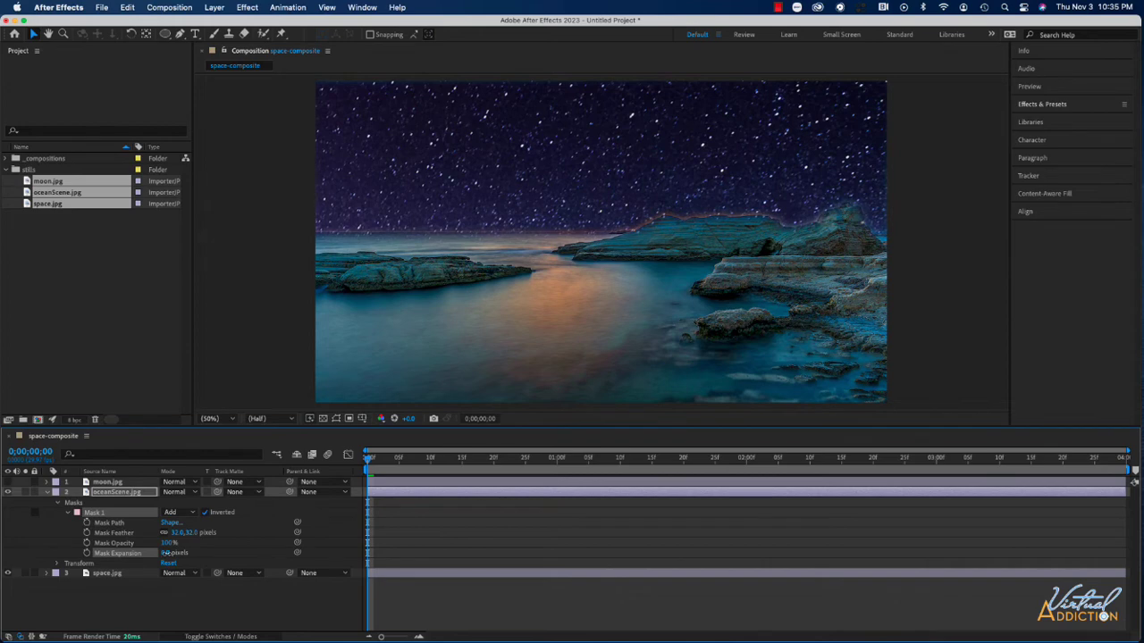
pyautogui.moveTo(170, 532); pyautogui.dragTo(165, 533)
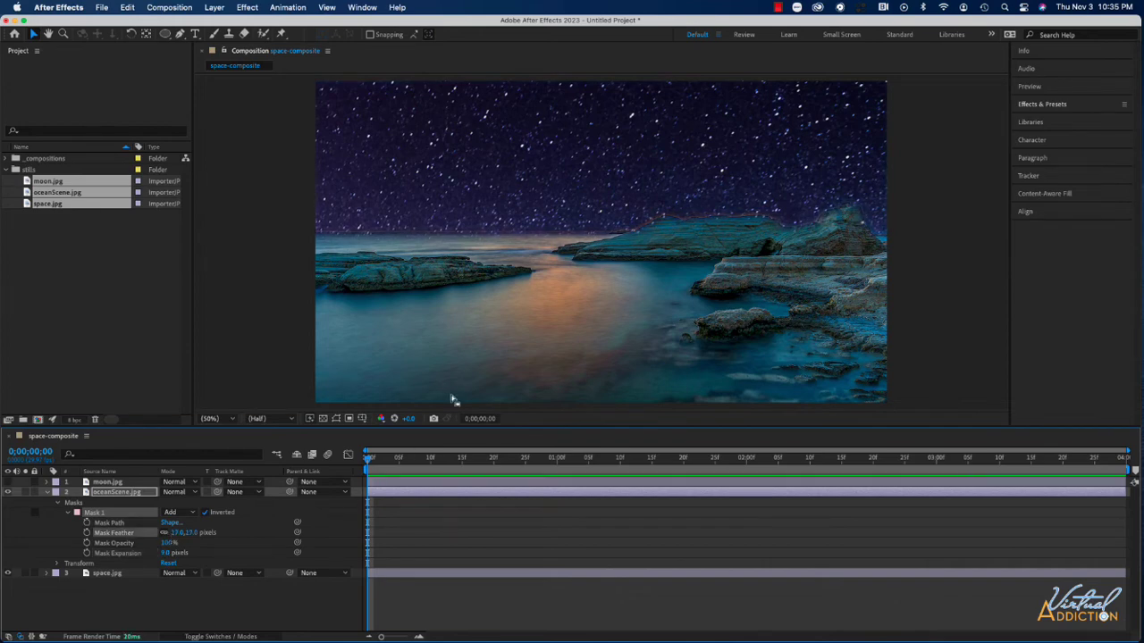
pyautogui.press('u')
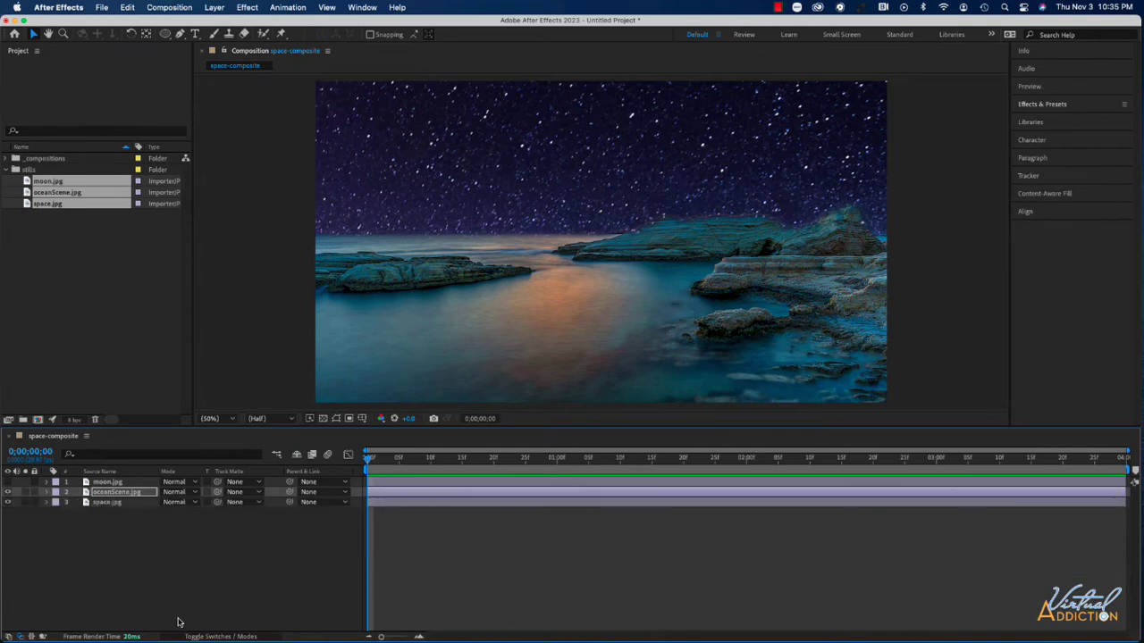
# Show moon.jpg directly beneath oceanScene.jpg and move the moon up into the sky to about 708, 194
pyautogui.moveTo(114, 482); pyautogui.dragTo(118, 500)
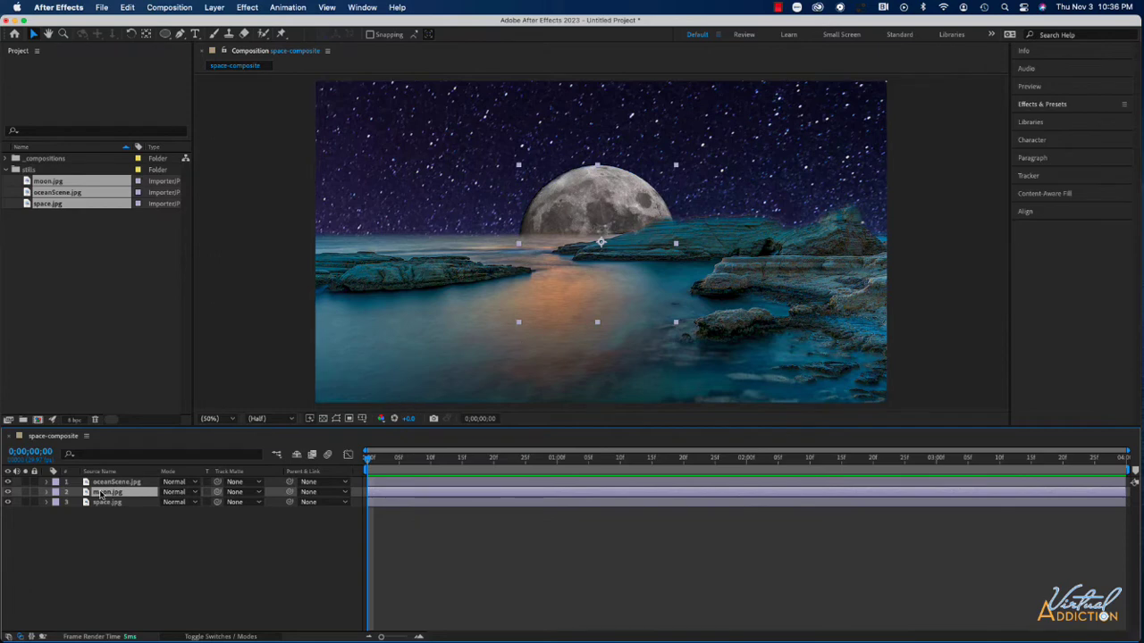
pyautogui.moveTo(597, 202); pyautogui.dragTo(521, 105)
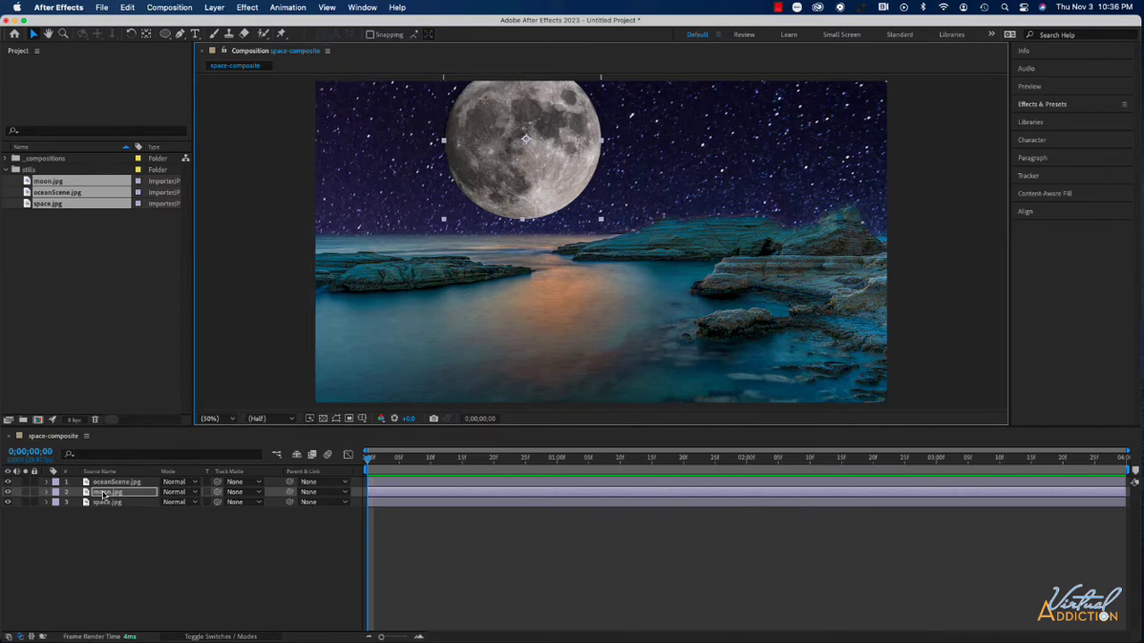
# Add Position keyframes to moon.jpg at 0;00;00;00 and 0;00;03;00, keeping the moon in the sky
pyautogui.press('p')
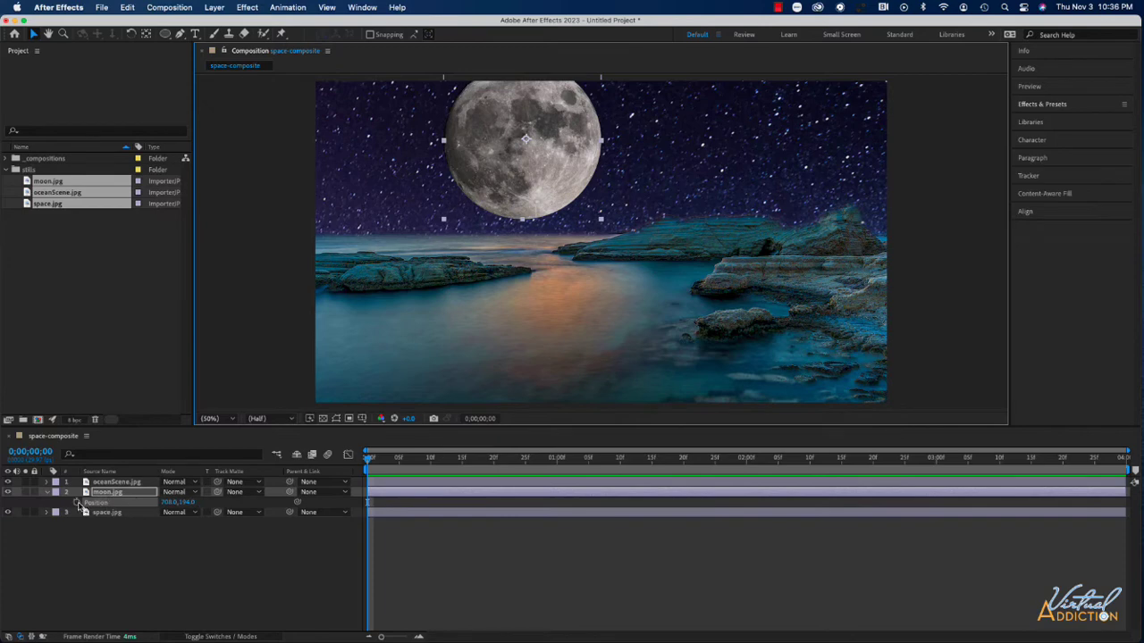
pyautogui.click(77, 502)
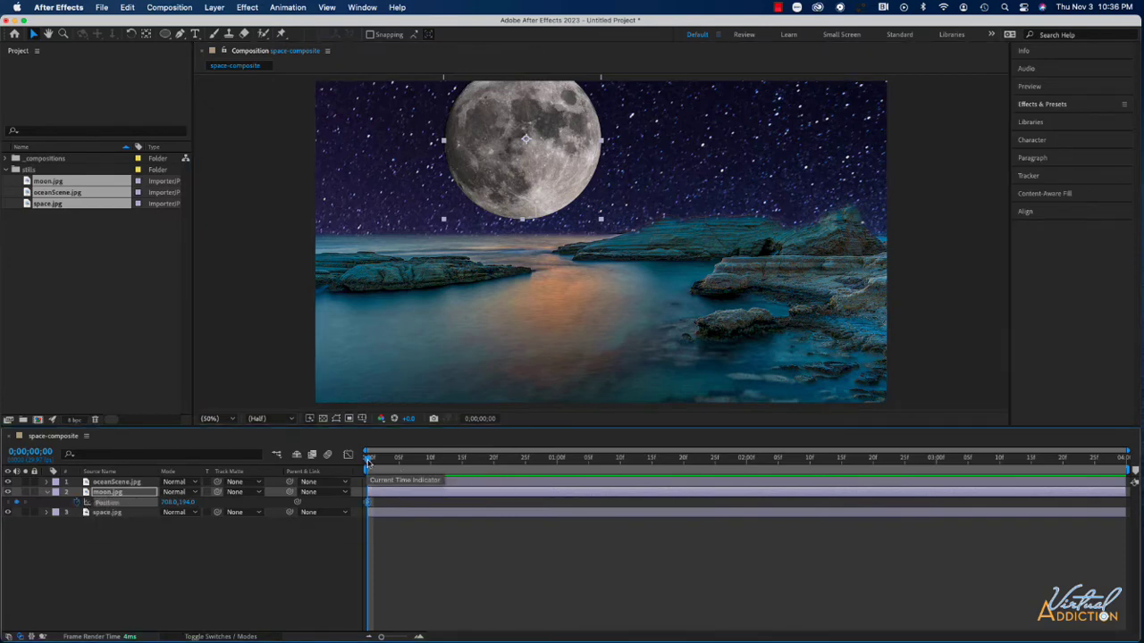
pyautogui.moveTo(369, 461); pyautogui.dragTo(937, 473)
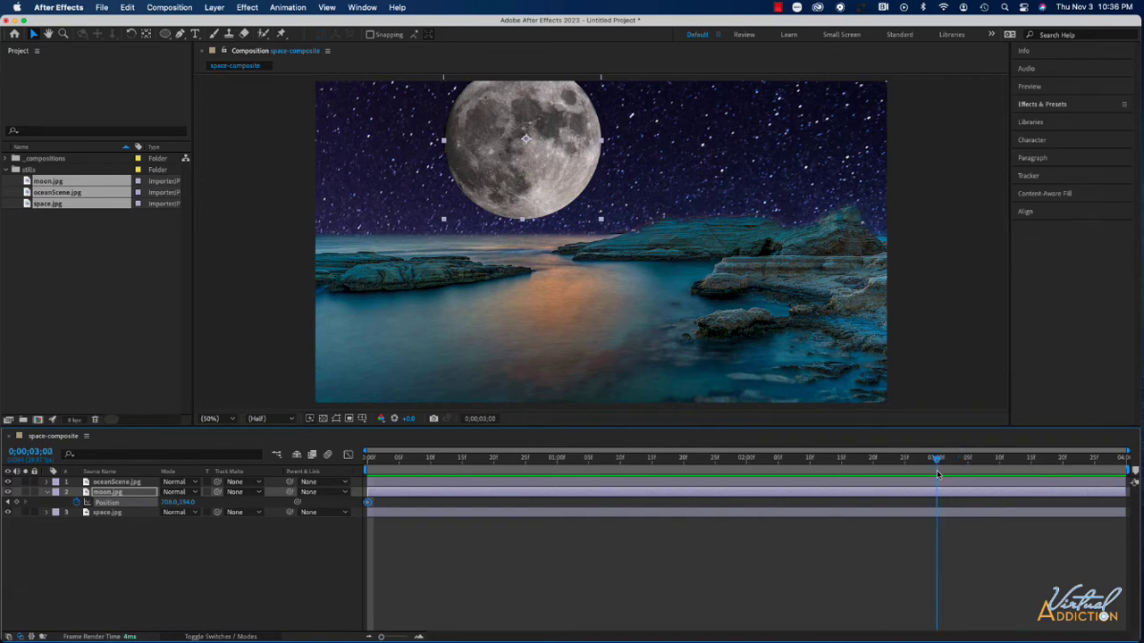
pyautogui.click(18, 504)
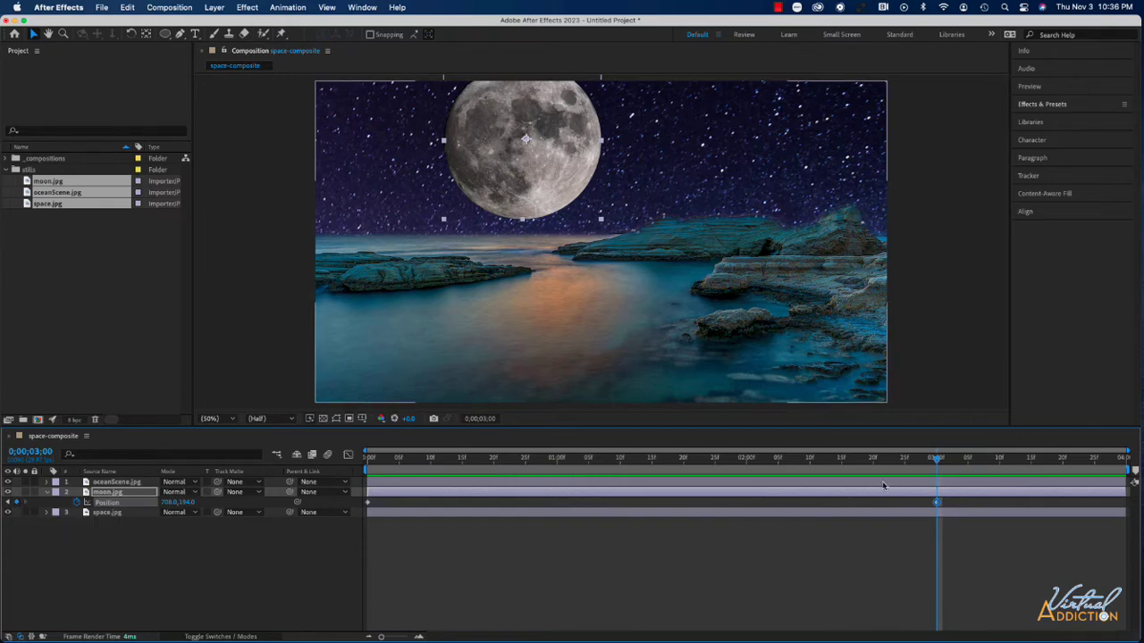
# At 0;00;00;00, move the moon down behind the water to about 788, 858 and preview the animation
pyautogui.press('Home')
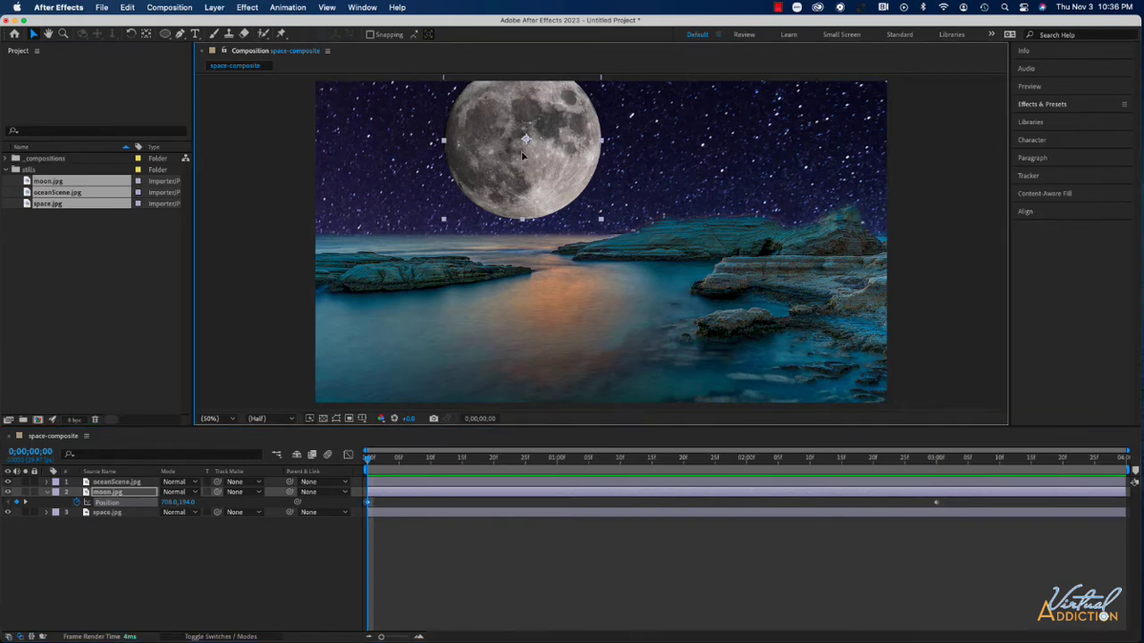
pyautogui.moveTo(523, 155); pyautogui.dragTo(547, 355)
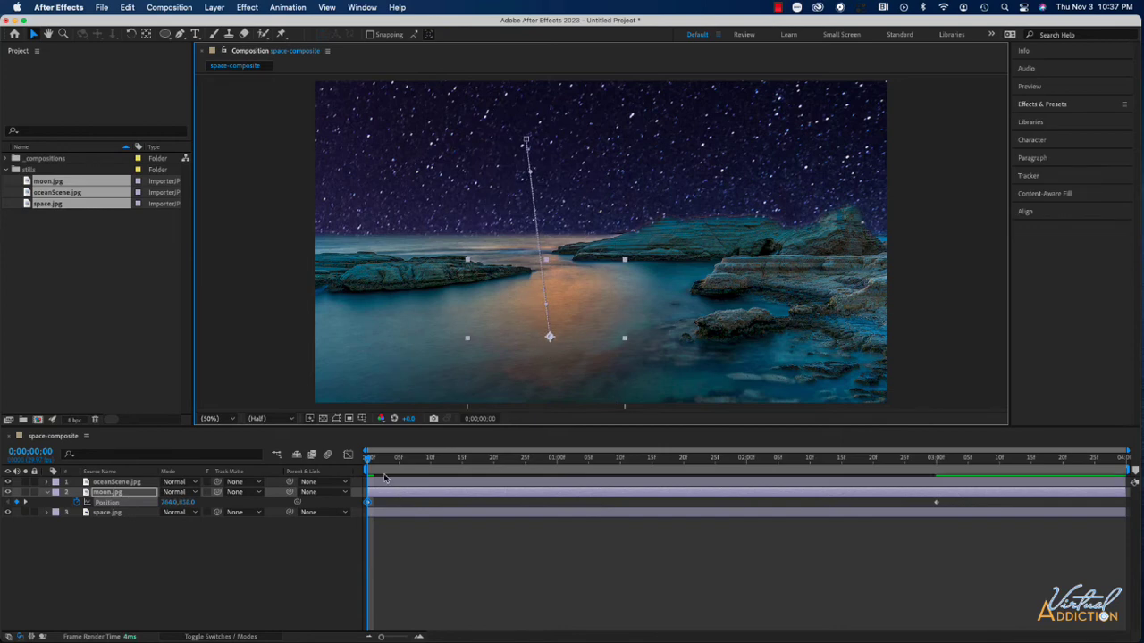
pyautogui.press('space')
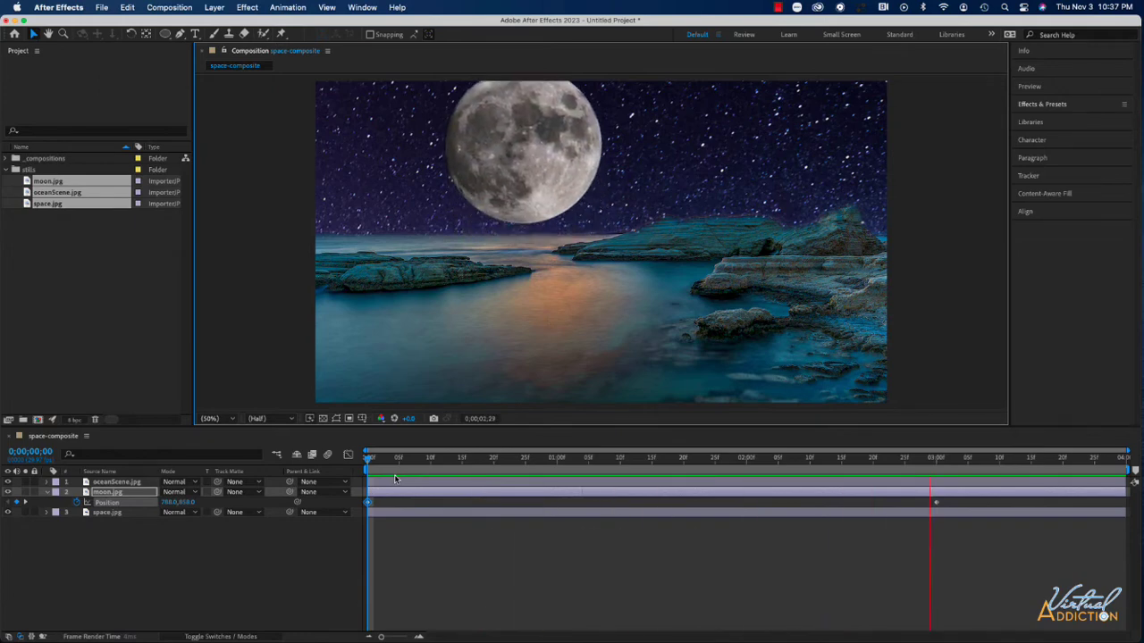
pyautogui.press('space')
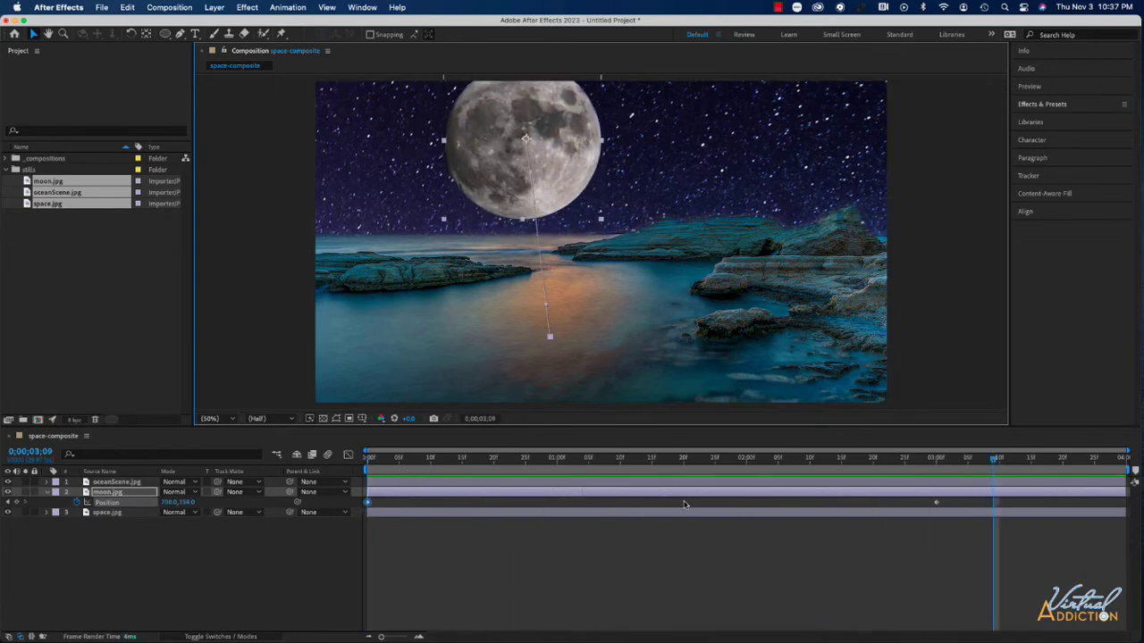
# Apply Easy Ease to both of moon.jpg's Position keyframes
pyautogui.moveTo(958, 506); pyautogui.dragTo(366, 505)
pyautogui.rightClick(367, 504)
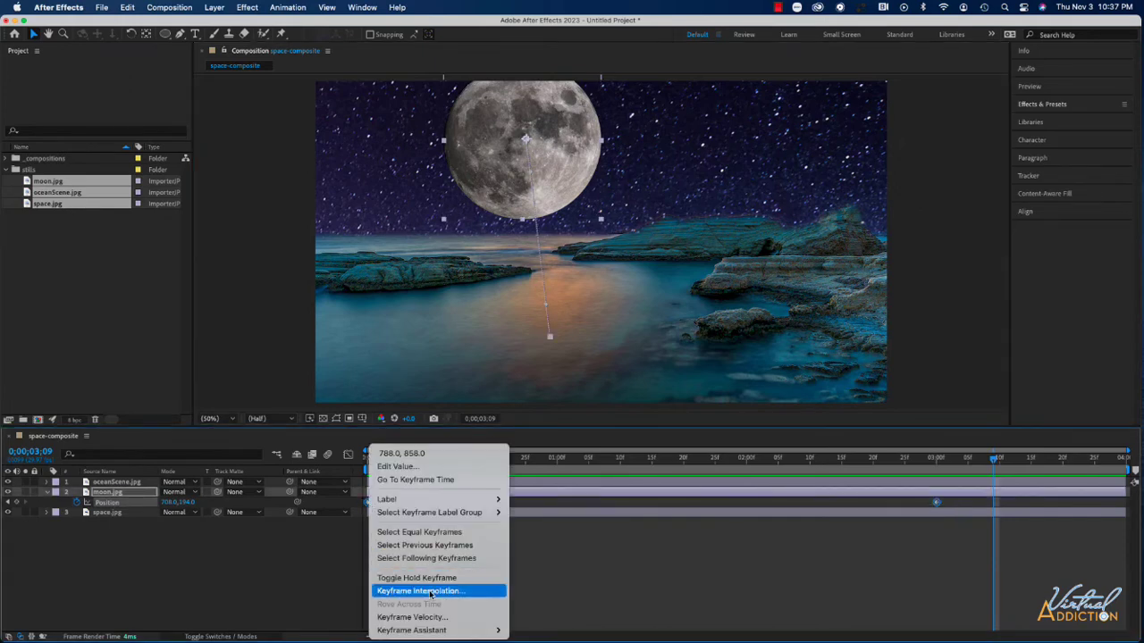
pyautogui.moveTo(427, 630)
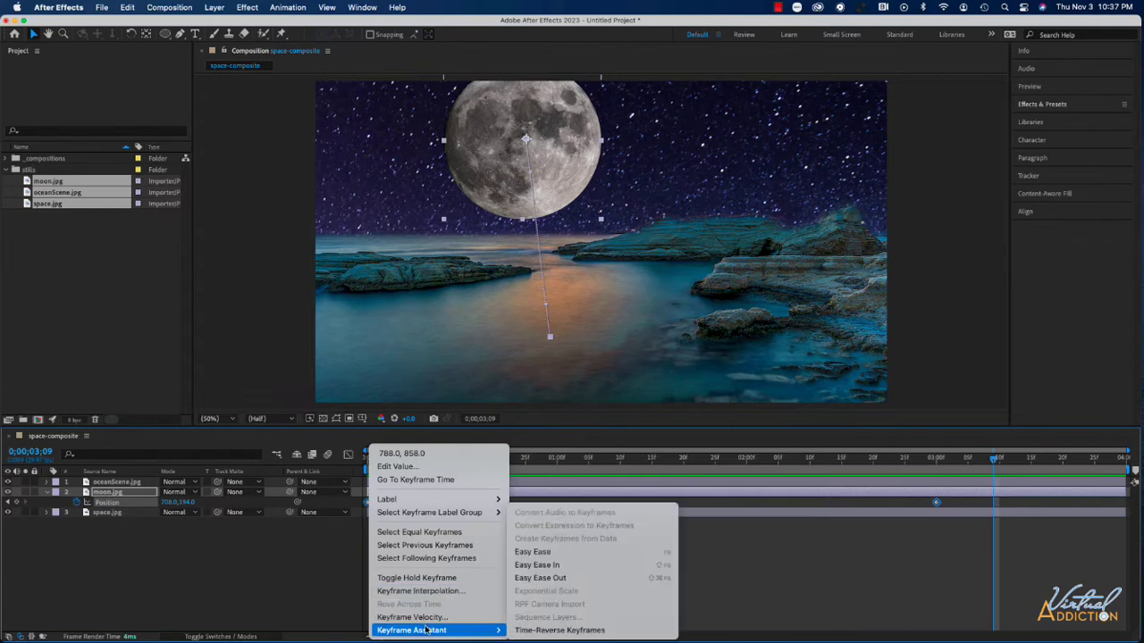
pyautogui.click(529, 552)
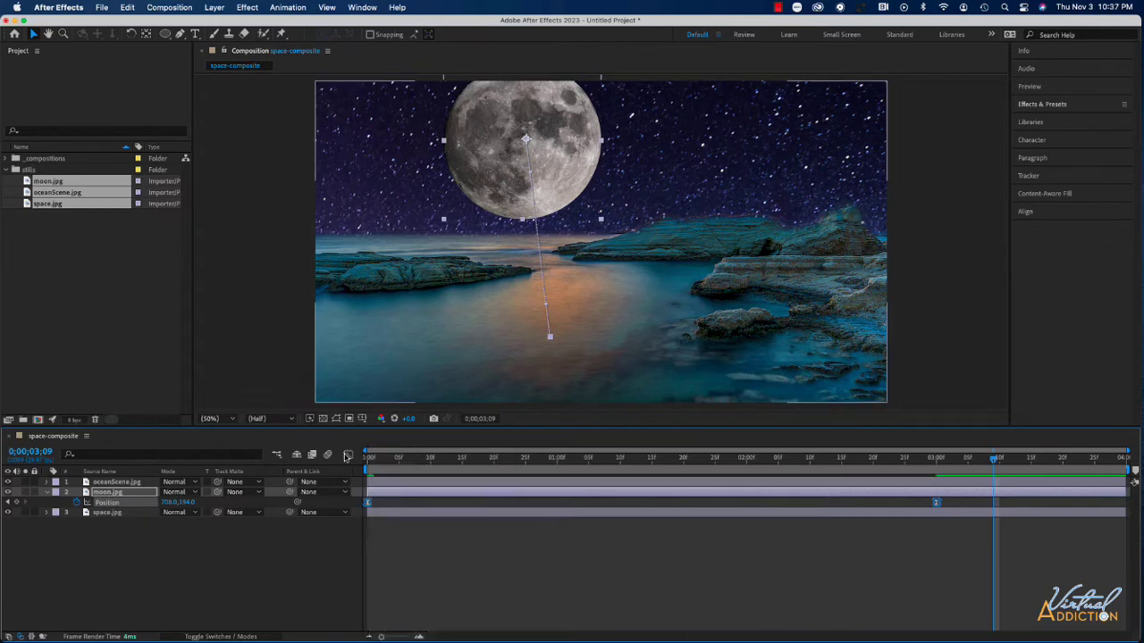
# Show moon.jpg's Position animation in the Graph Editor as an editable speed graph
pyautogui.click(347, 456)
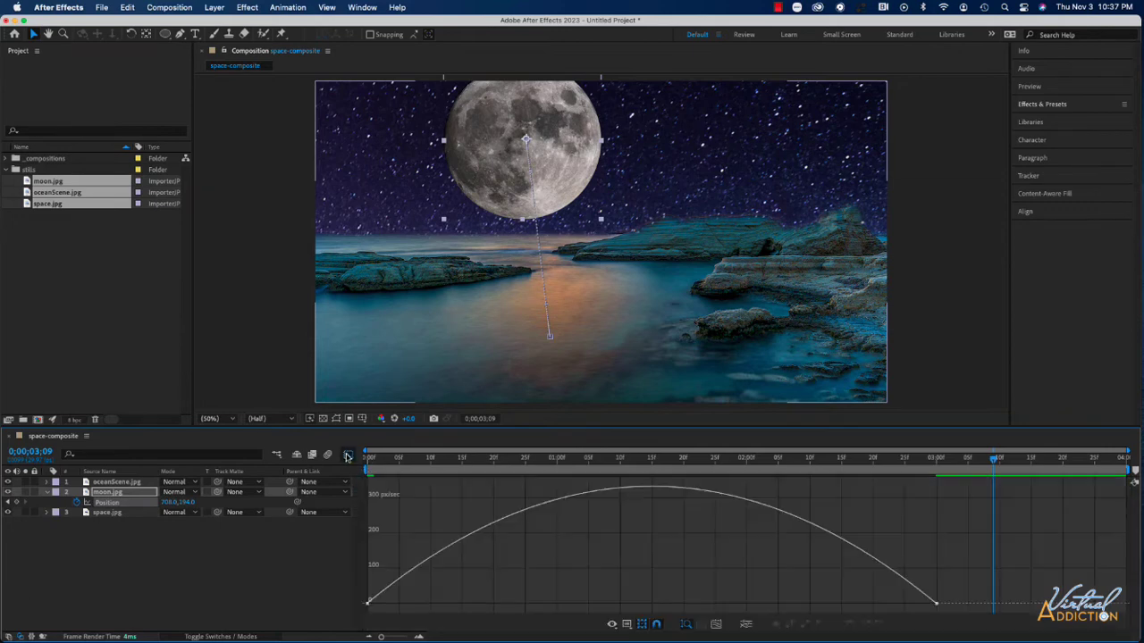
pyautogui.click(611, 624)
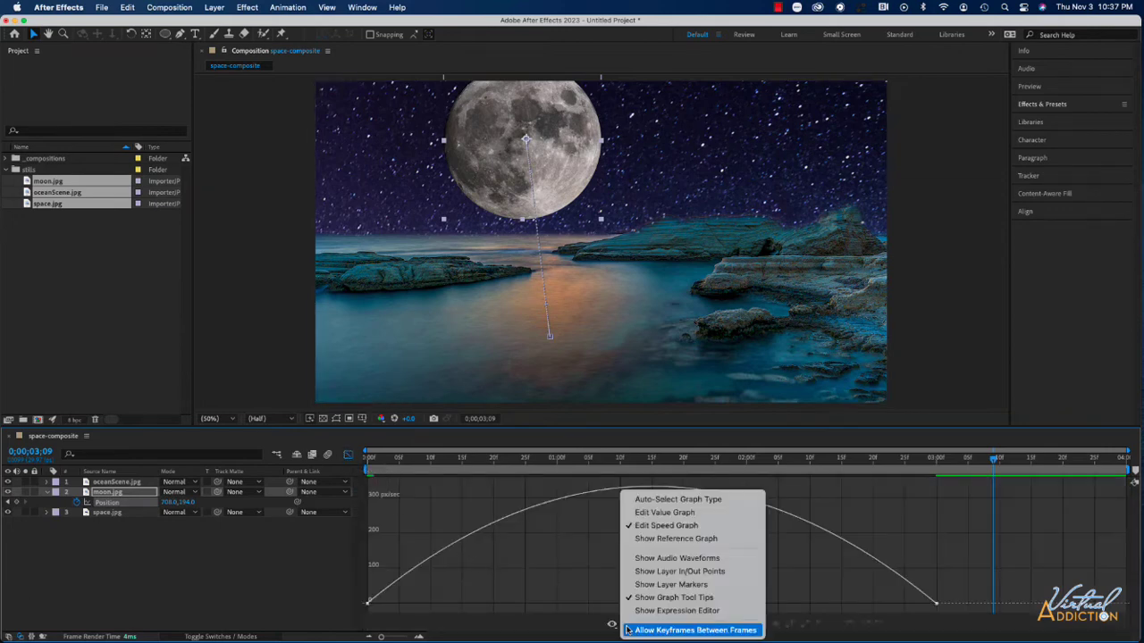
pyautogui.click(654, 527)
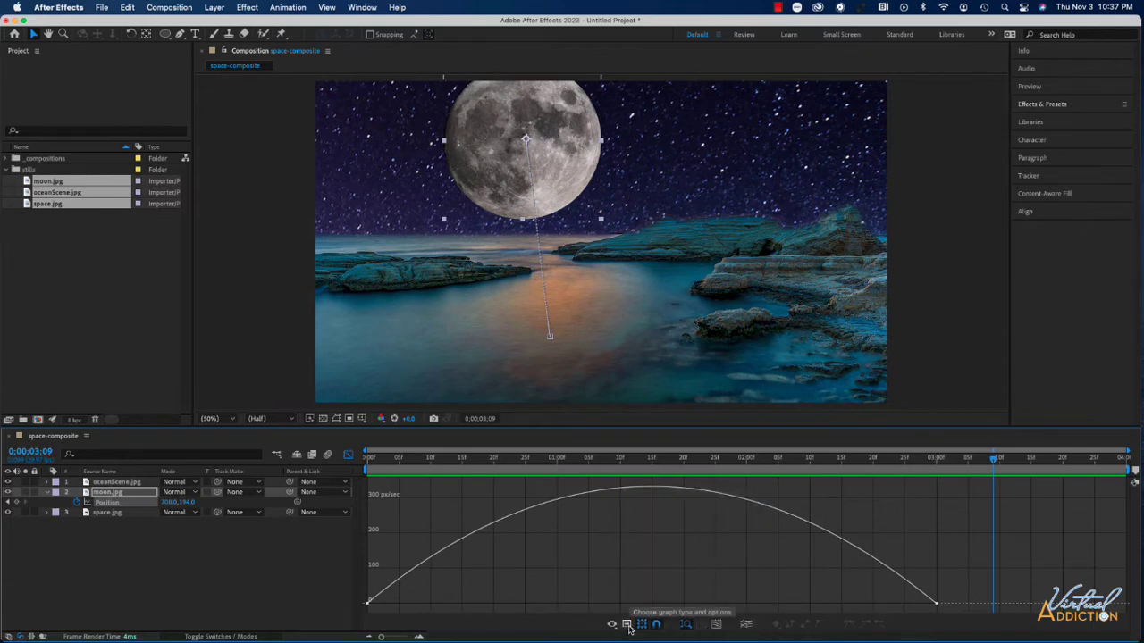
pyautogui.moveTo(369, 604)
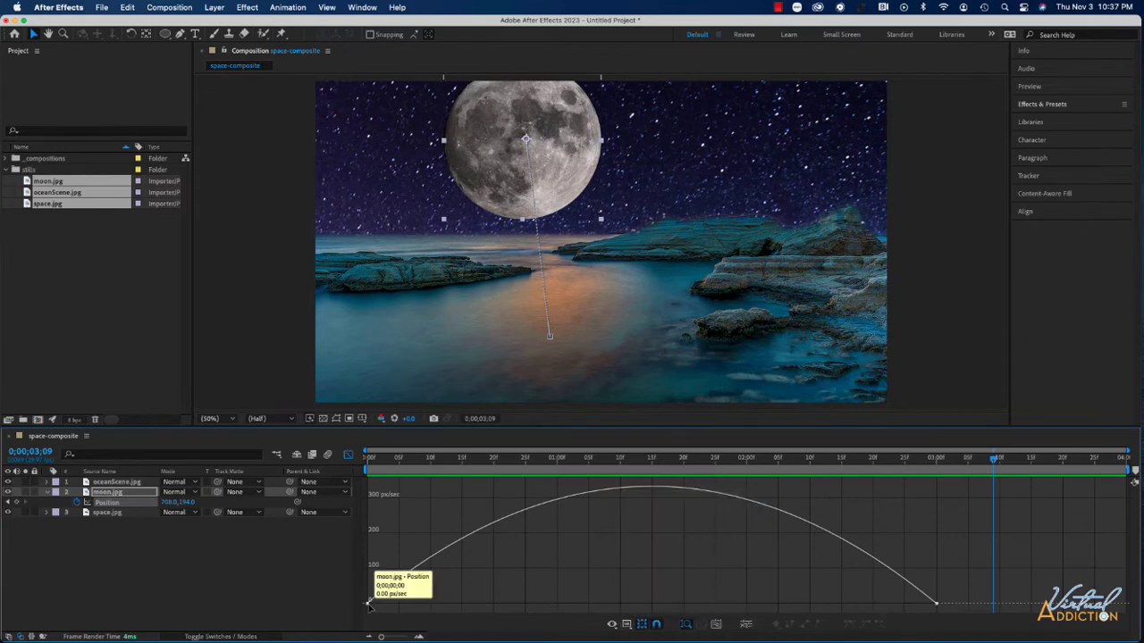
# Lengthen the easing handles of both moon.jpg Position keyframes inward on the speed graph, forming a steep peak near the animation's middle
pyautogui.click(369, 605)
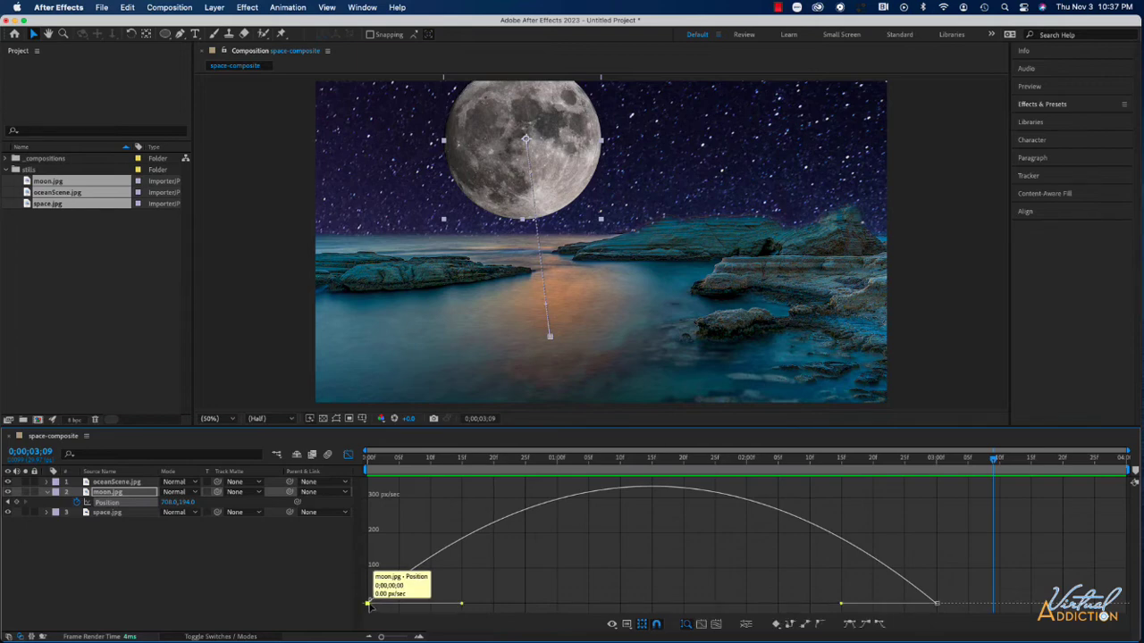
pyautogui.moveTo(462, 606); pyautogui.dragTo(583, 605)
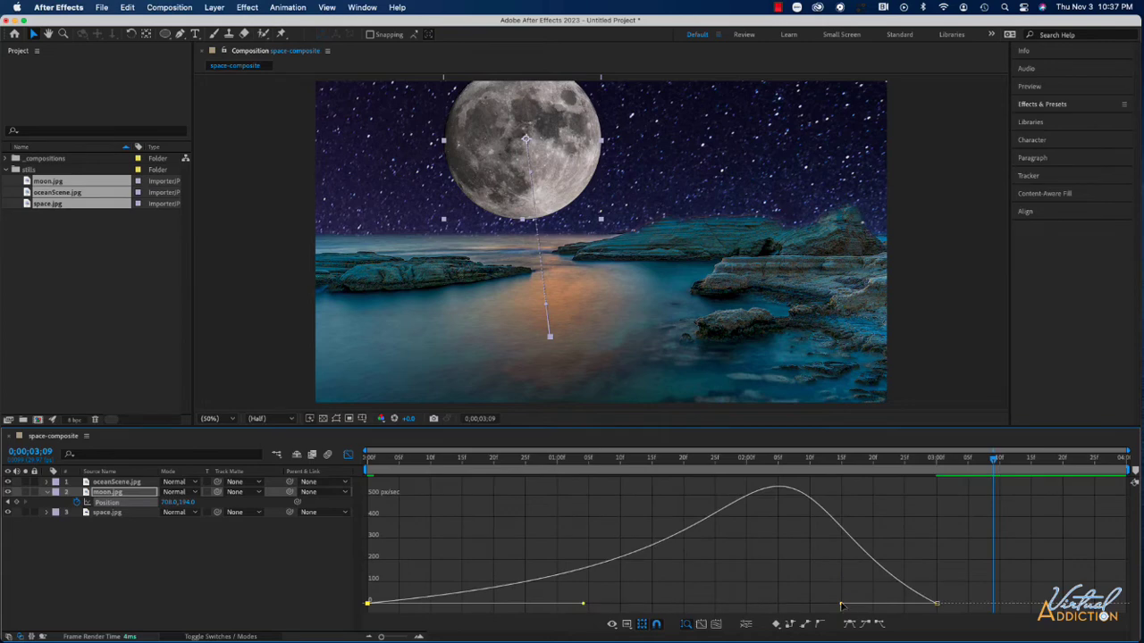
pyautogui.moveTo(839, 606); pyautogui.dragTo(696, 605)
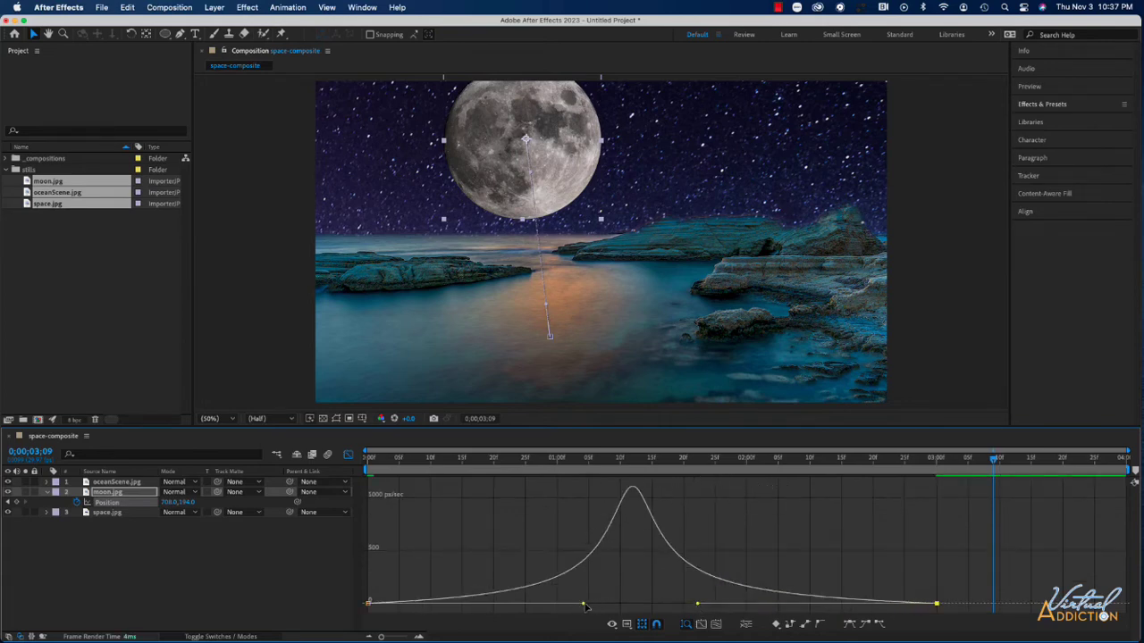
pyautogui.moveTo(582, 604); pyautogui.dragTo(594, 605)
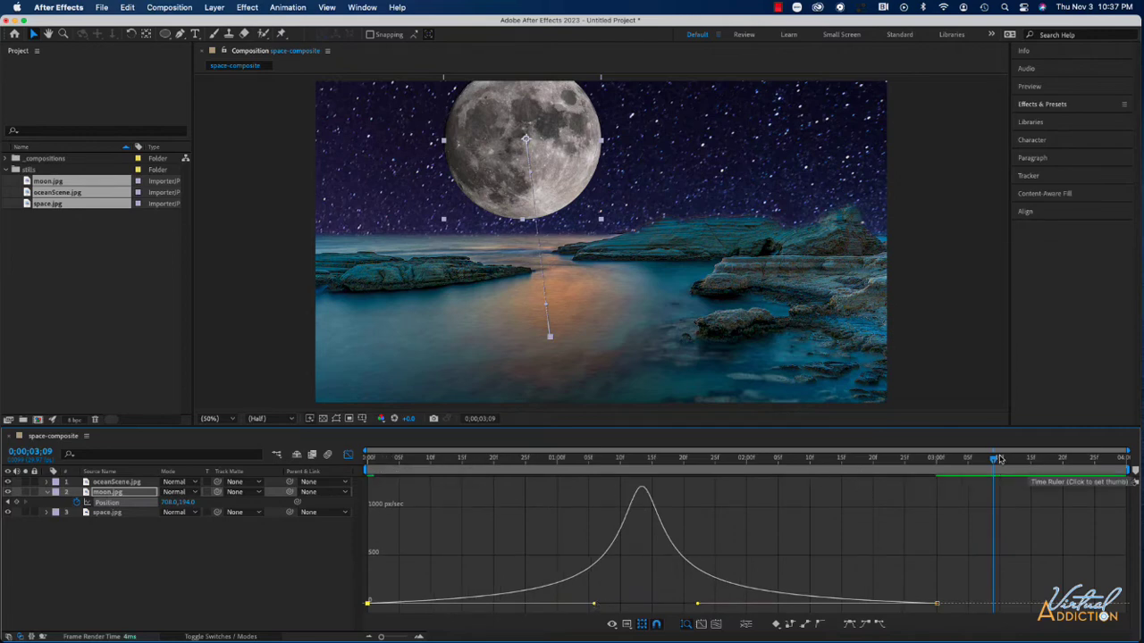
# Preview moon.jpg's reshaped easing from 0;00;00;00 and return the timeline from the Graph Editor to the layer bars
pyautogui.moveTo(999, 459); pyautogui.dragTo(341, 474)
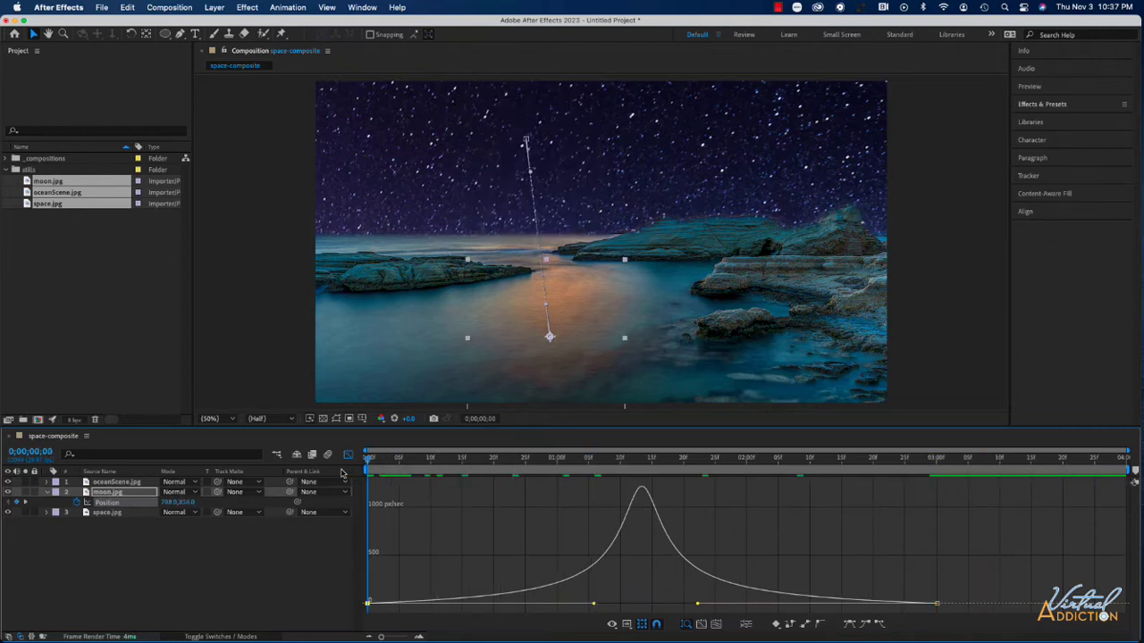
pyautogui.press('space')
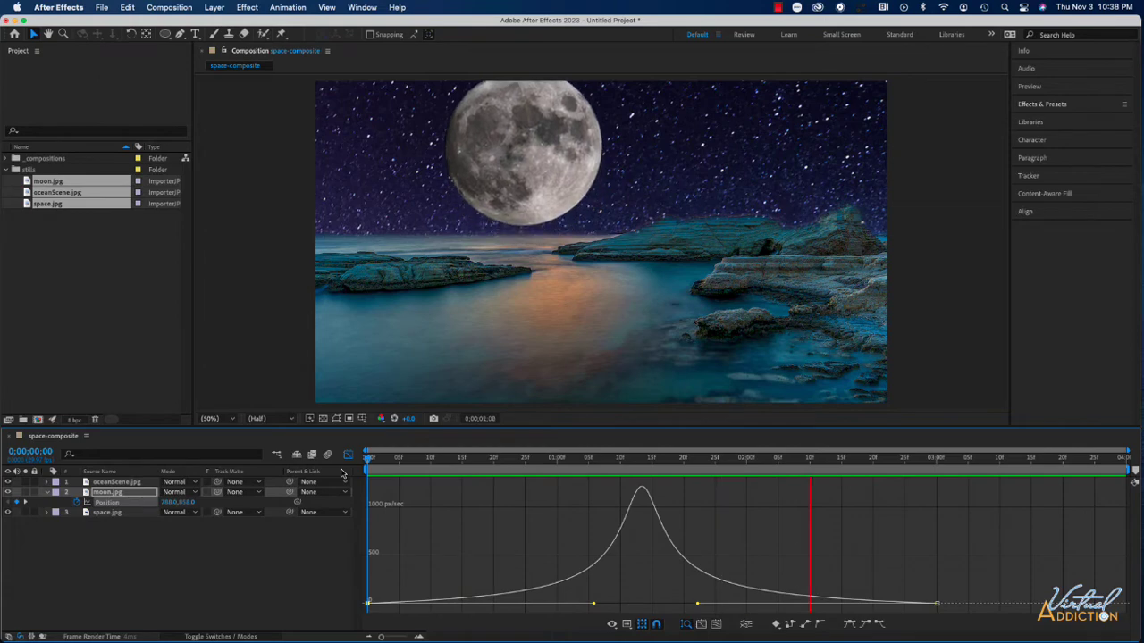
pyautogui.press('space')
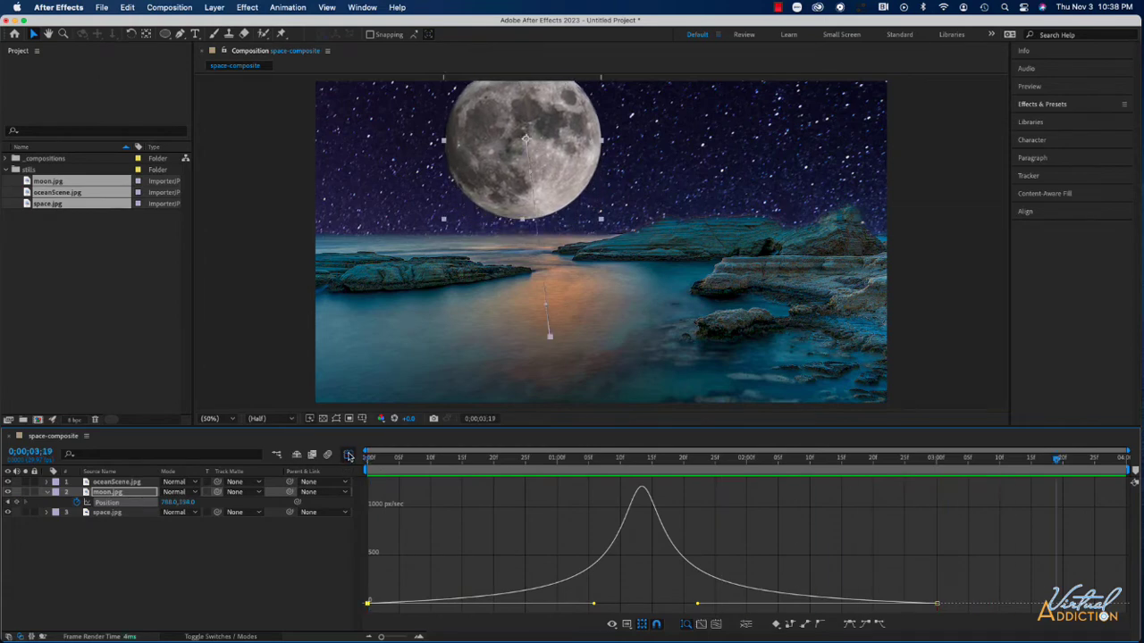
pyautogui.click(348, 456)
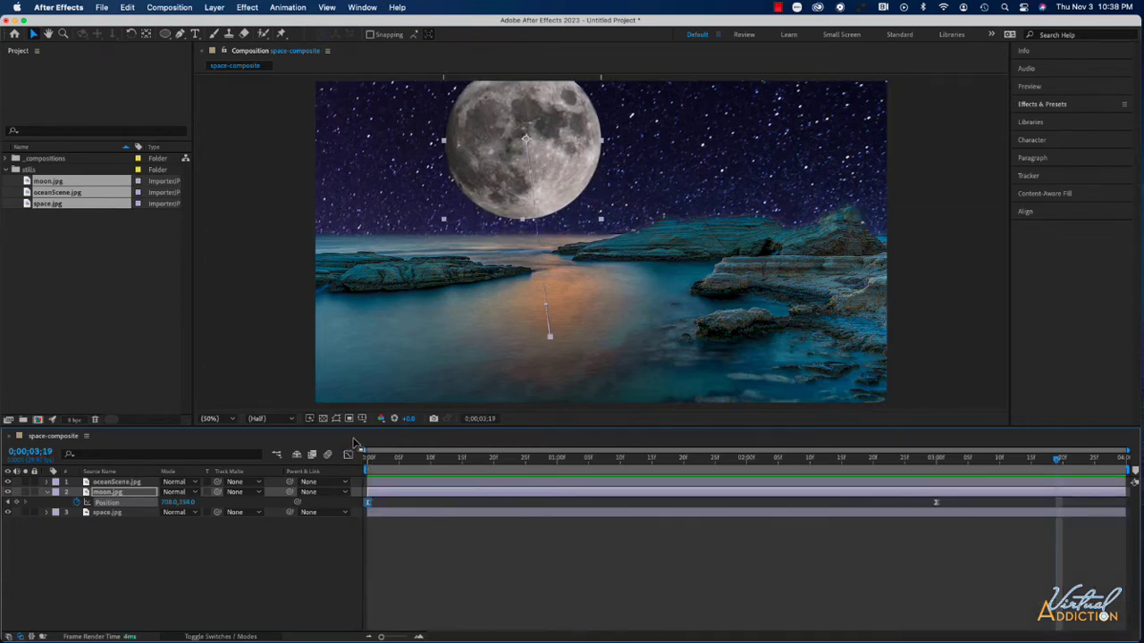
pyautogui.click(449, 238)
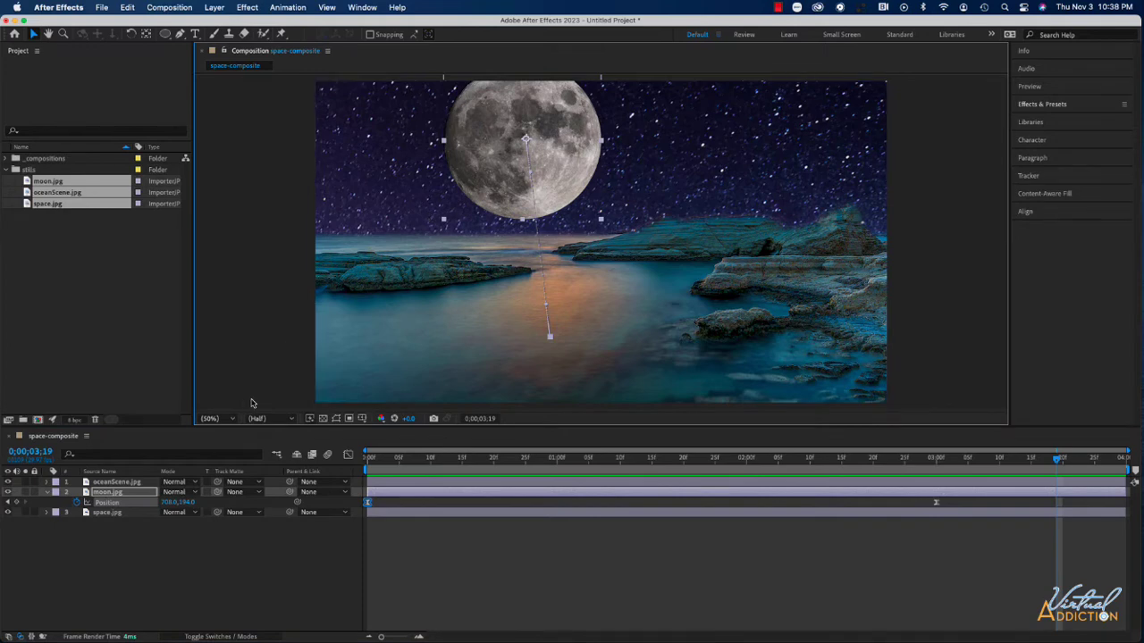
# Reveal space.jpg's Position and Rotation and add a keyframe for each at 0;00;00;00
pyautogui.click(105, 513)
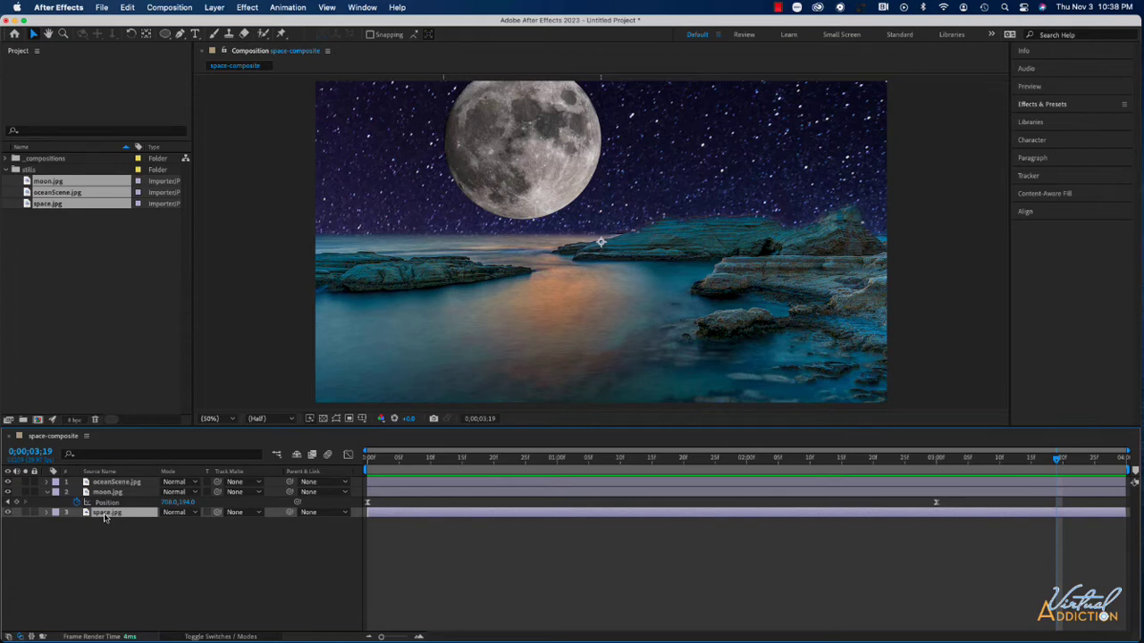
pyautogui.press('p')
pyautogui.hotkey('shift', 'r')
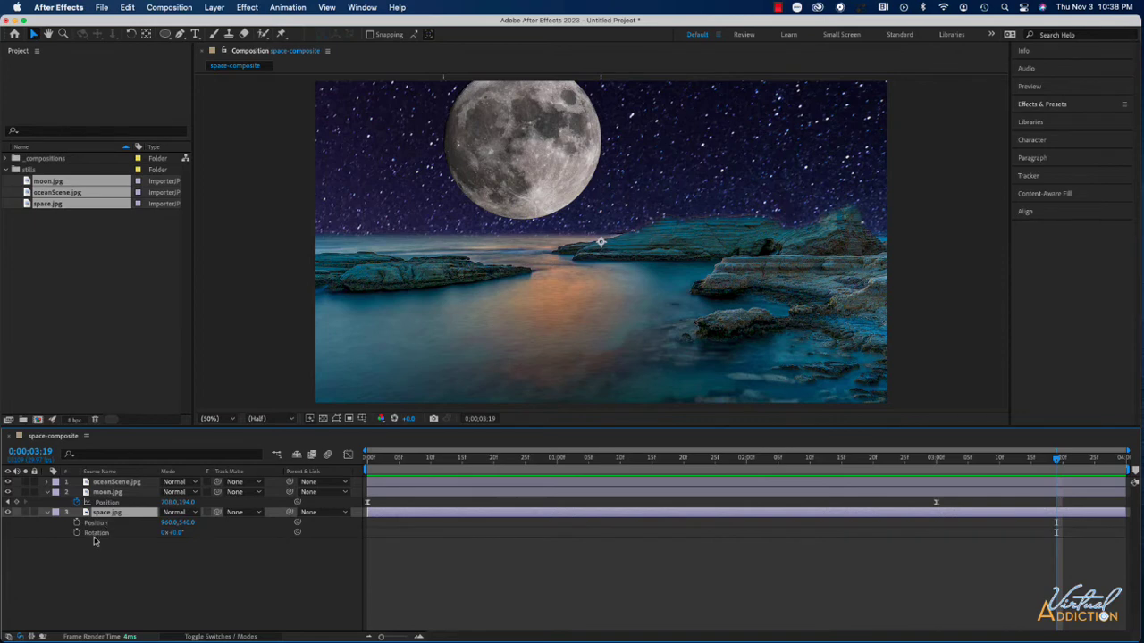
pyautogui.press('Home')
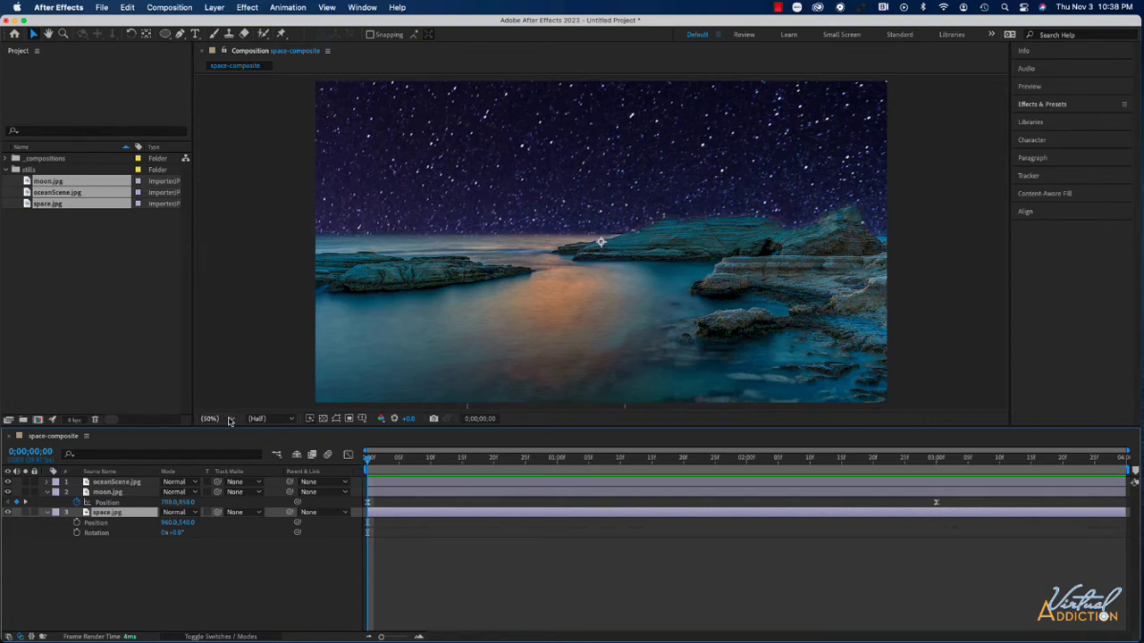
pyautogui.click(229, 421)
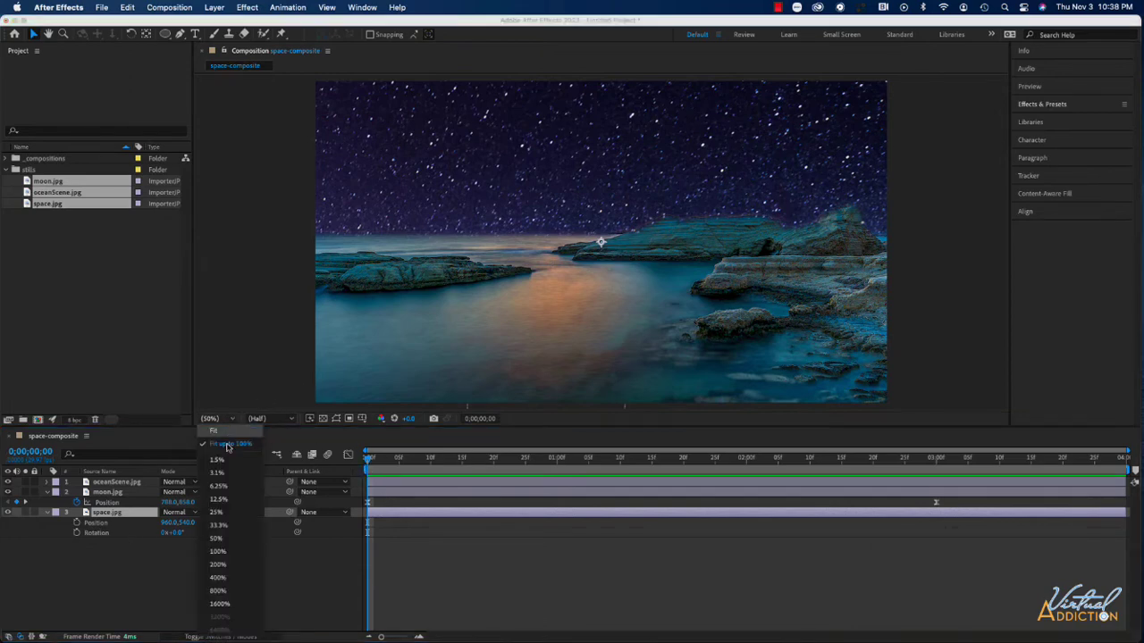
pyautogui.click(226, 528)
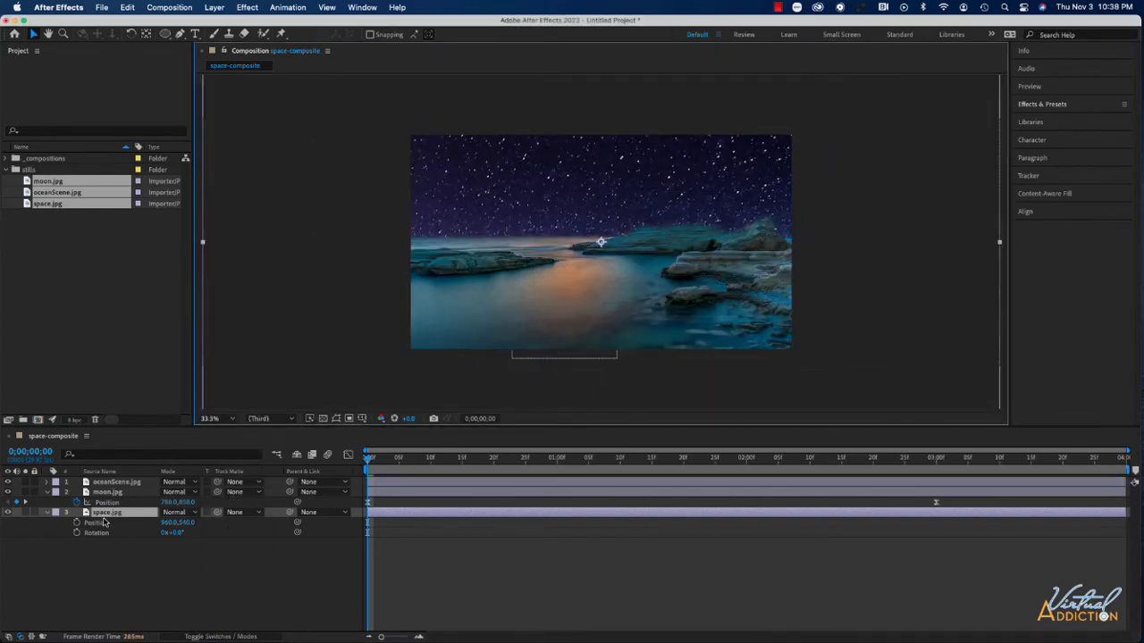
pyautogui.click(222, 418)
pyautogui.click(223, 516)
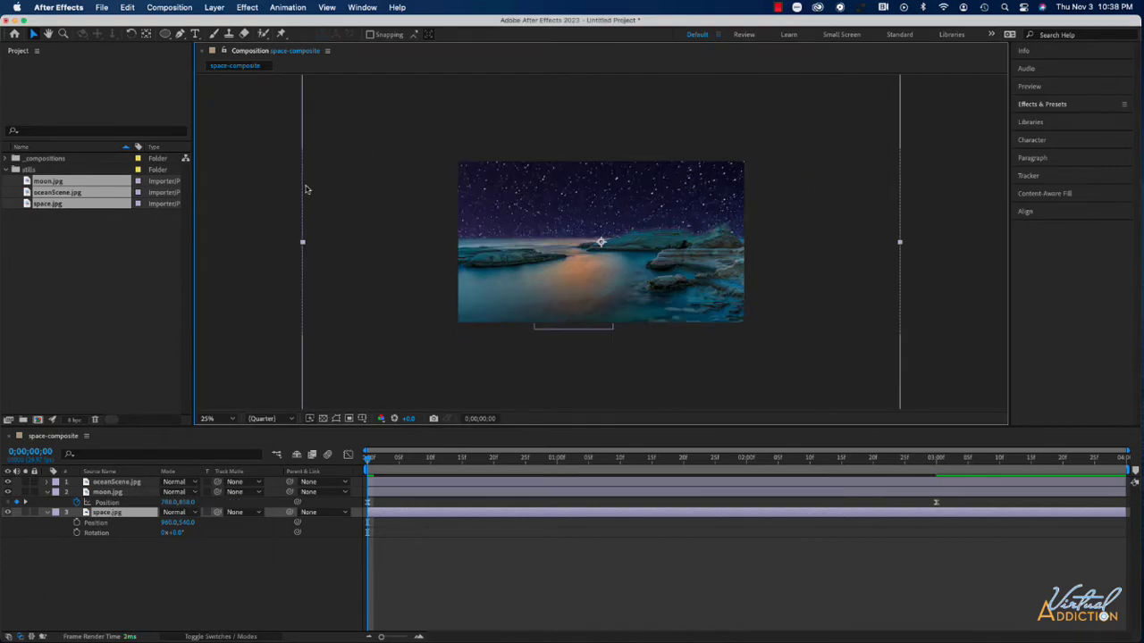
pyautogui.click(234, 419)
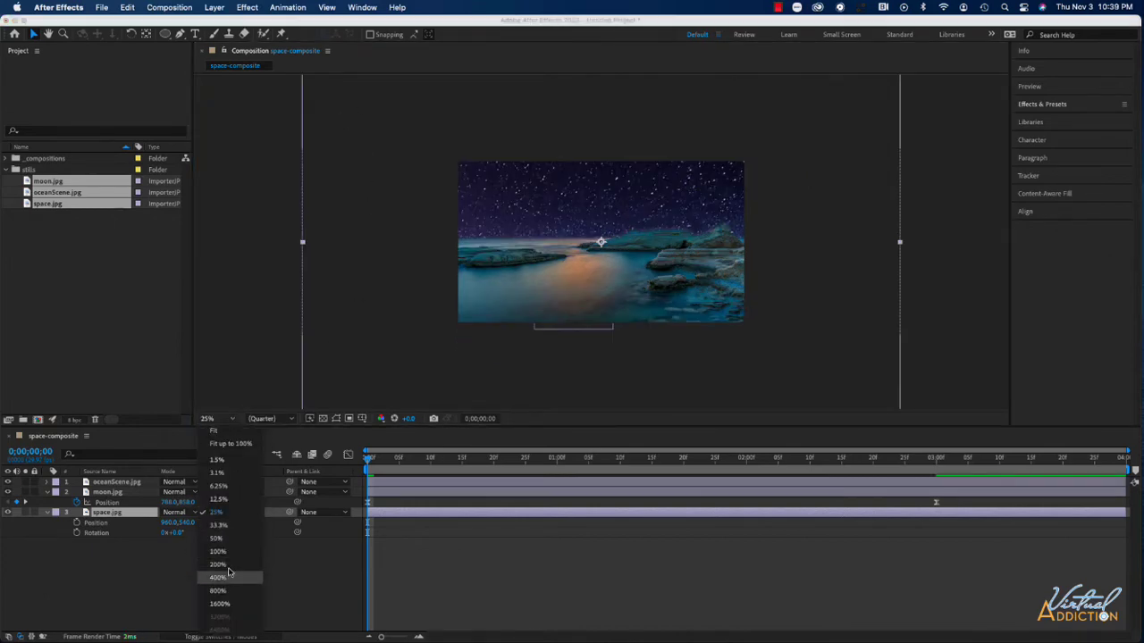
pyautogui.click(225, 499)
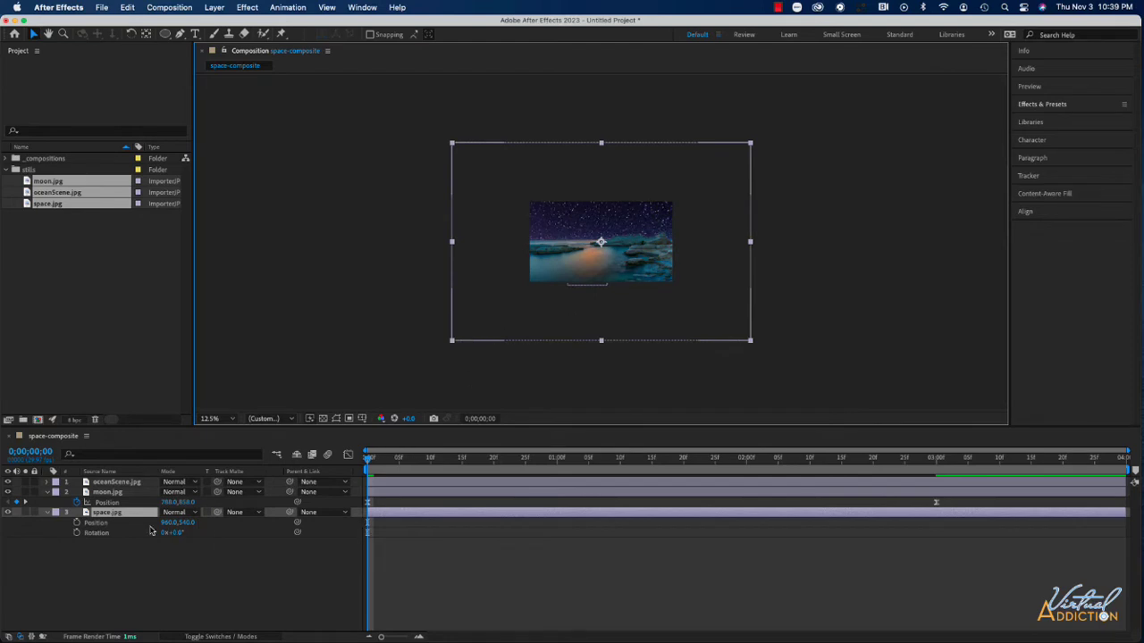
pyautogui.click(77, 523)
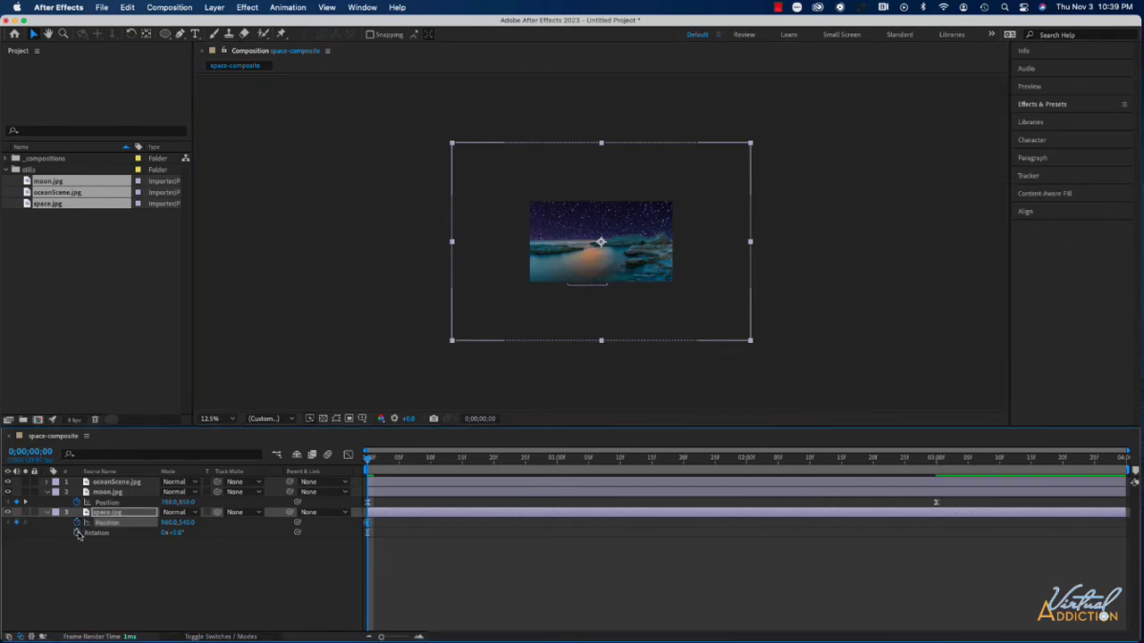
pyautogui.click(77, 533)
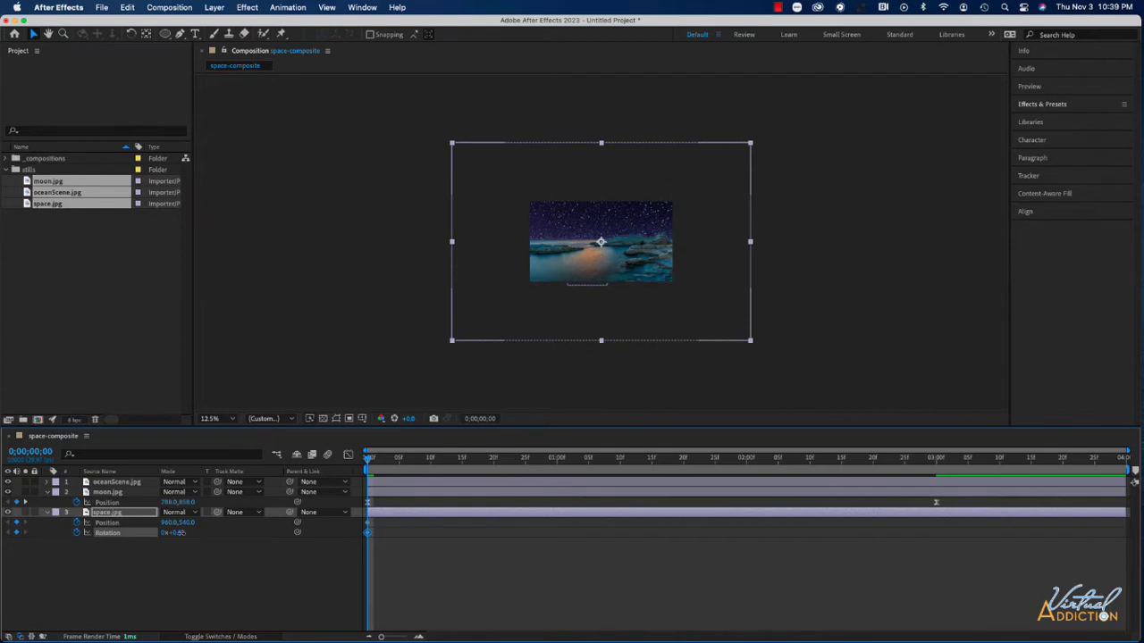
# Animate space.jpg's Rotation from 94° at 0;00;00;00 to 64° at 0;00;03;29 and preview the turning sky
pyautogui.moveTo(174, 532); pyautogui.dragTo(234, 535)
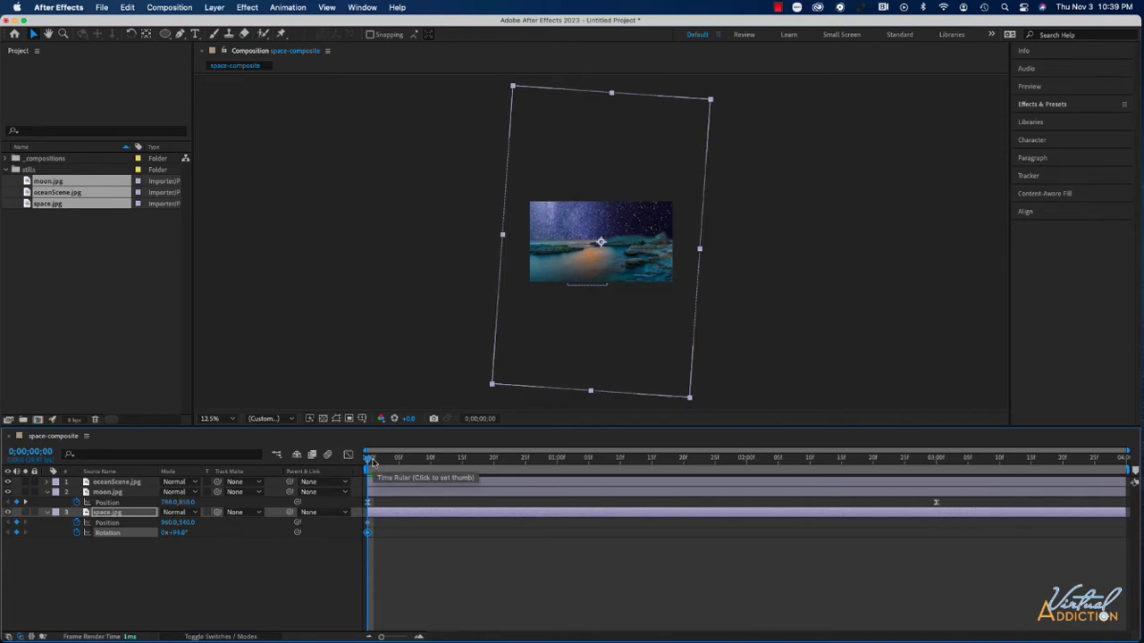
pyautogui.press('space')
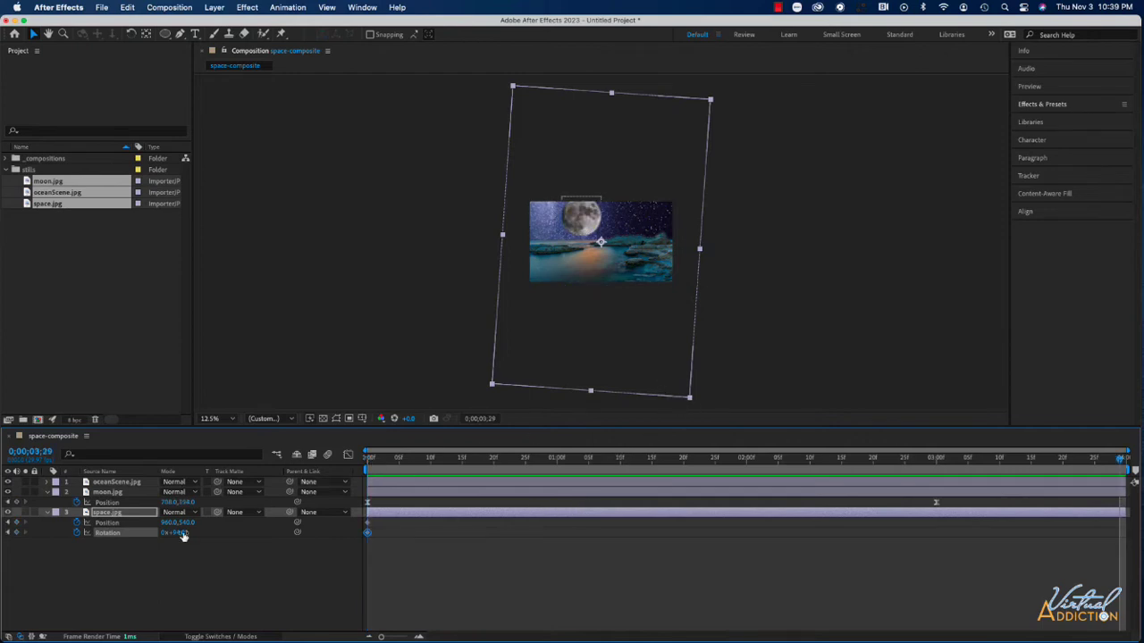
pyautogui.moveTo(181, 533); pyautogui.dragTo(162, 532)
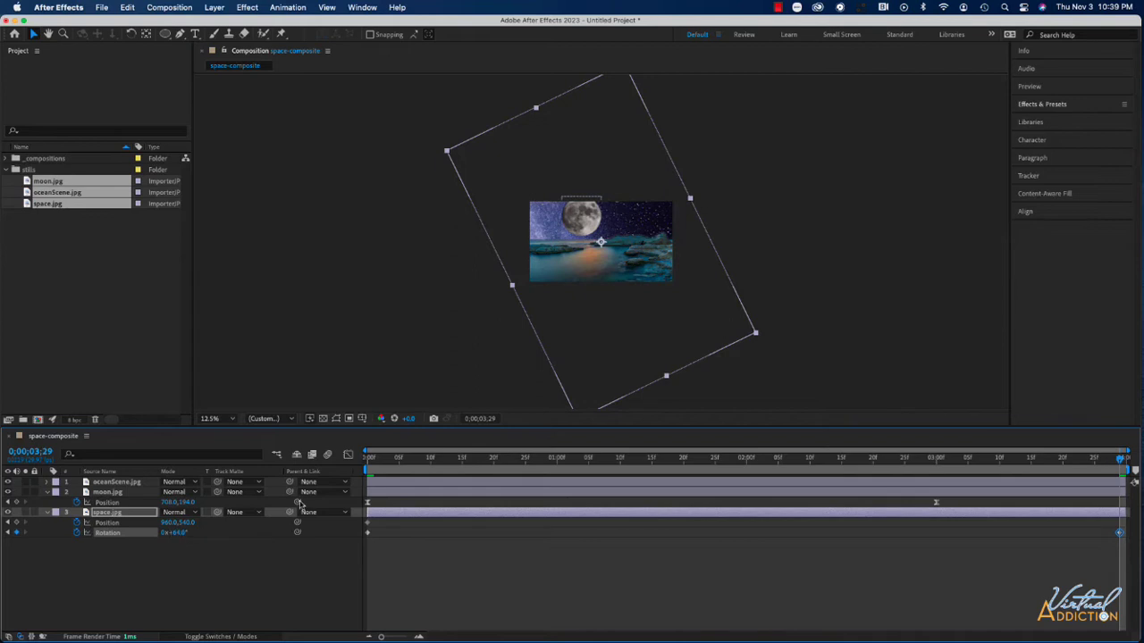
pyautogui.click(367, 459)
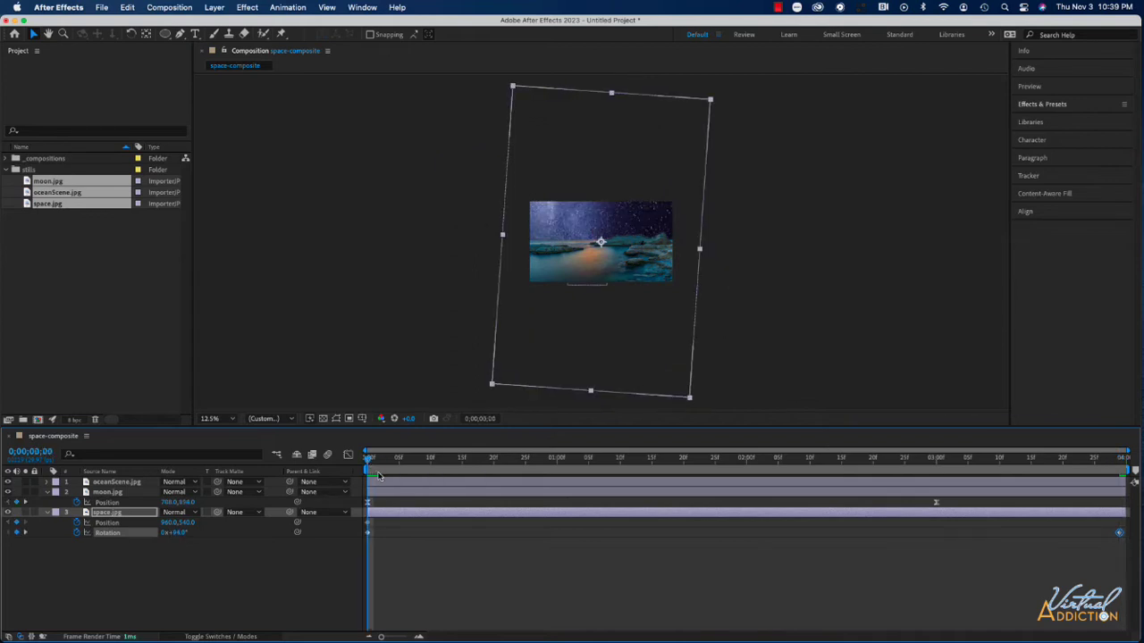
pyautogui.press('space')
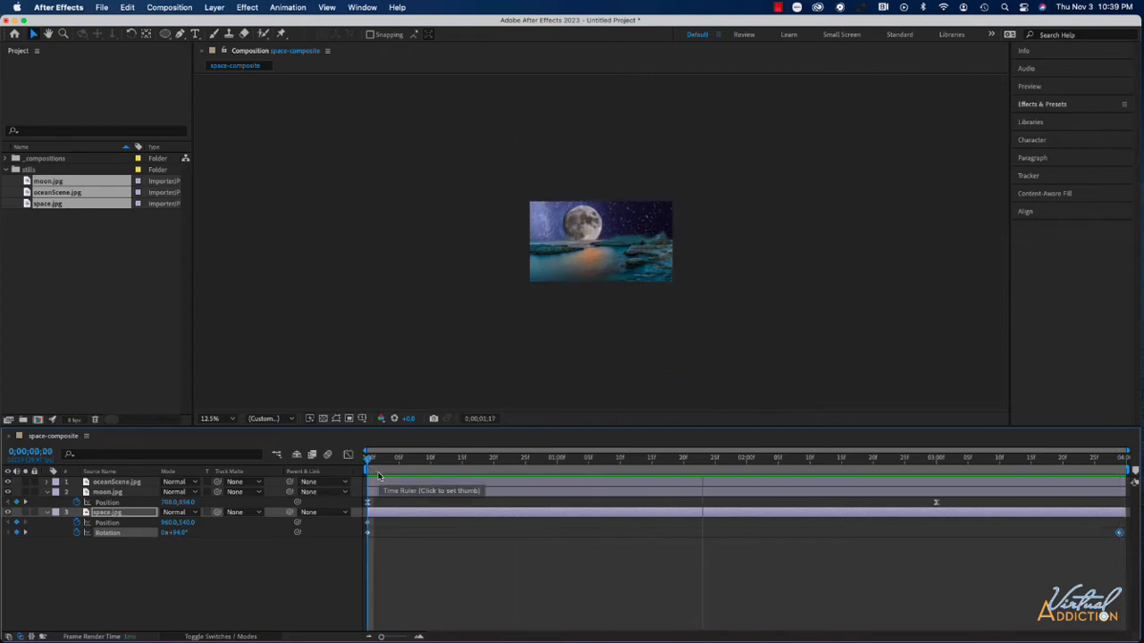
pyautogui.press('space')
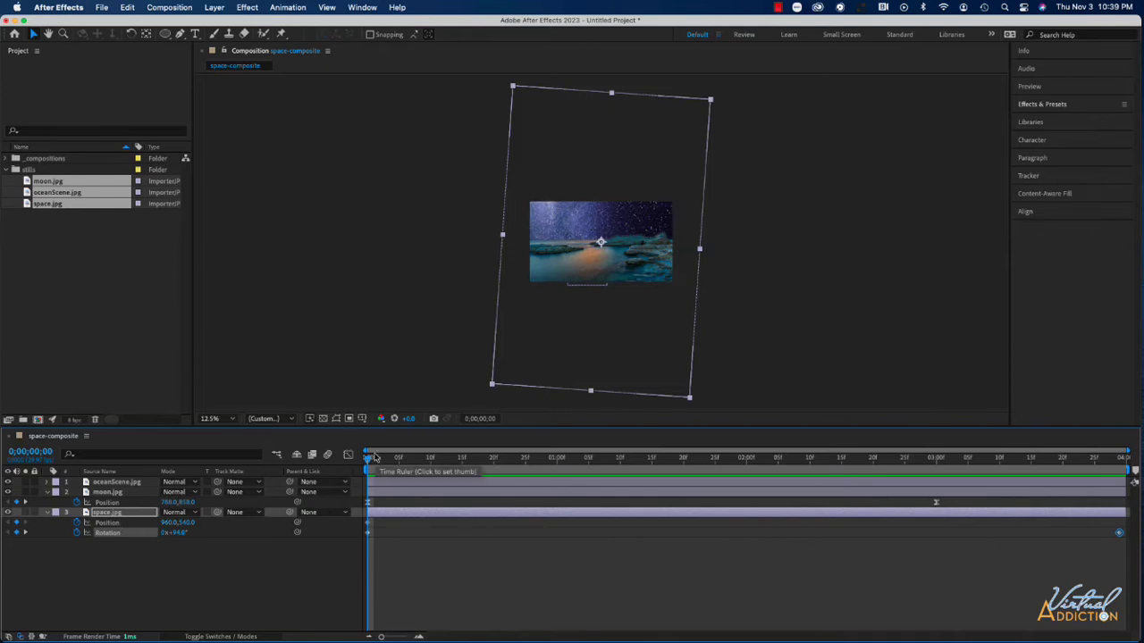
# At 0;00;03;29, move space.jpg down and to the right to about 1280, 1036 and preview the drifting sky
pyautogui.press('space')
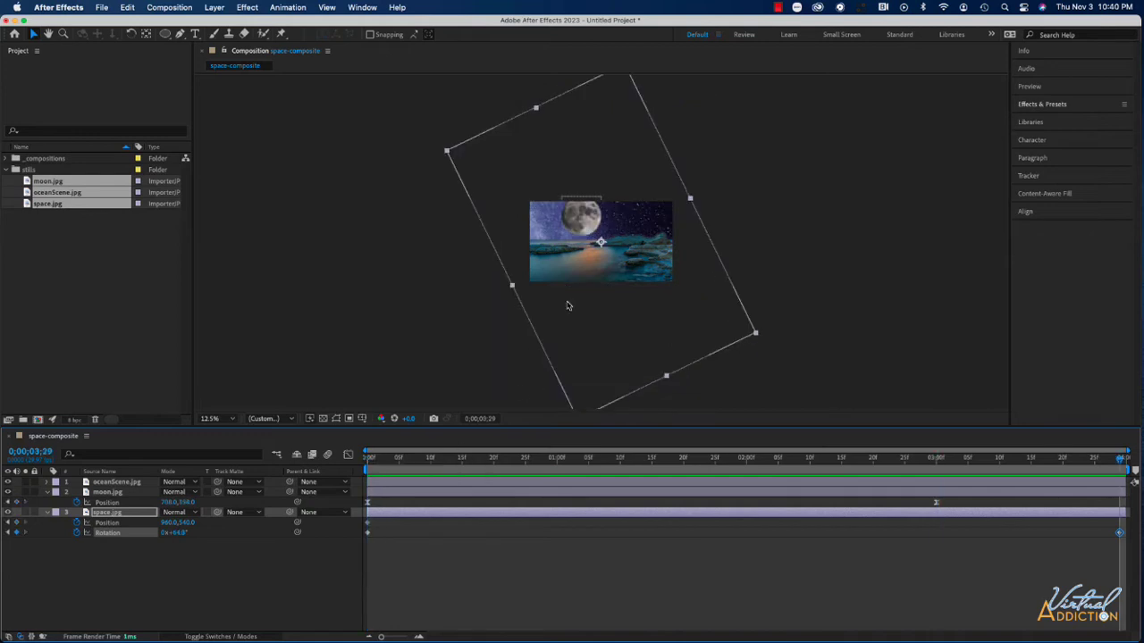
pyautogui.moveTo(593, 332); pyautogui.dragTo(608, 349)
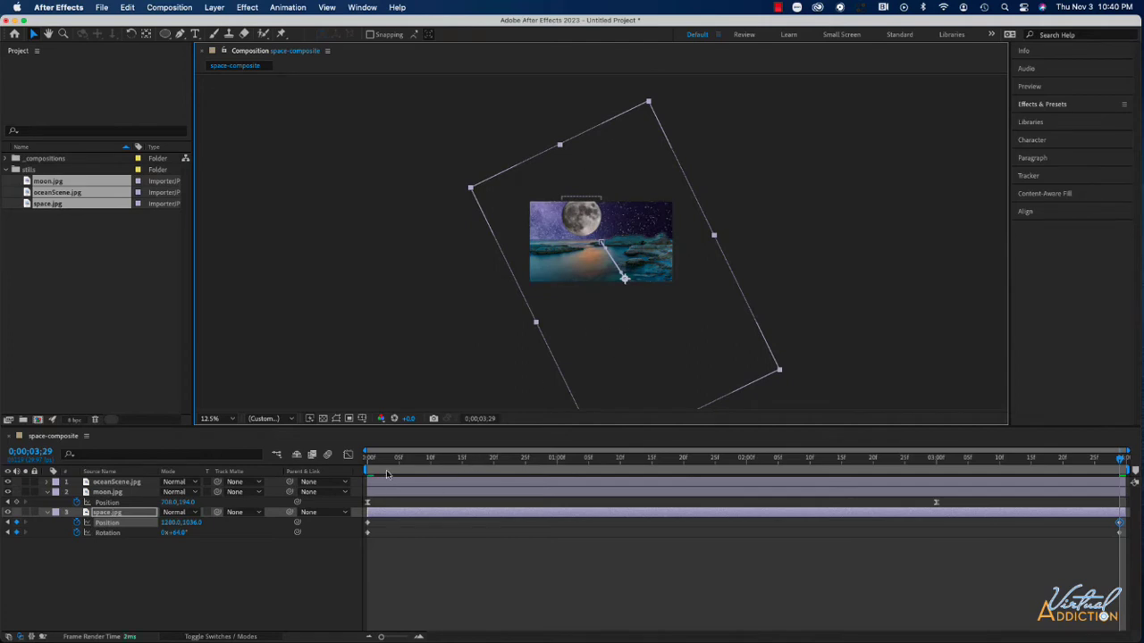
pyautogui.press('space')
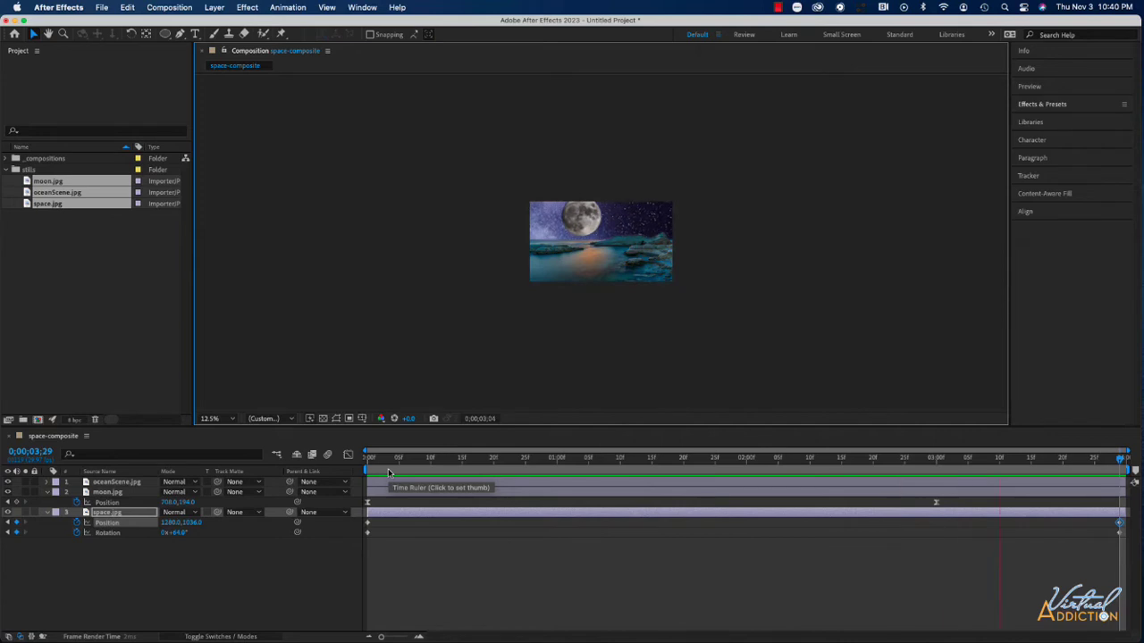
pyautogui.press('space')
# Create a 1920 x 1080 px solid in dark blue sampled from the night sky and place it above oceanScene.jpg in the layer stack
pyautogui.click(218, 418)
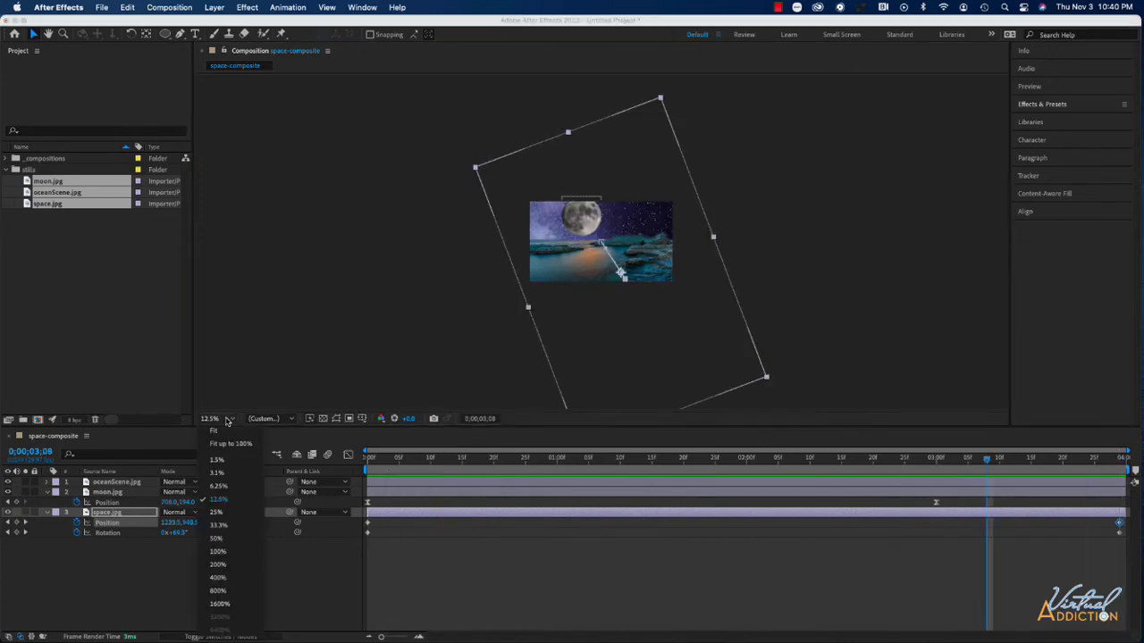
pyautogui.click(234, 443)
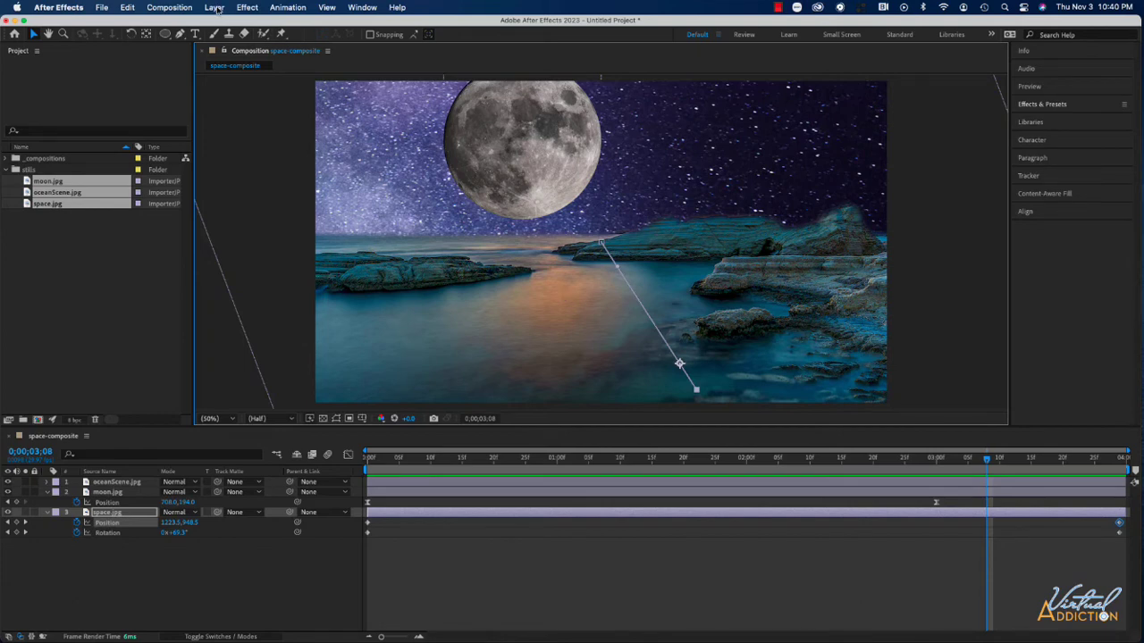
pyautogui.click(215, 7)
pyautogui.moveTo(223, 25)
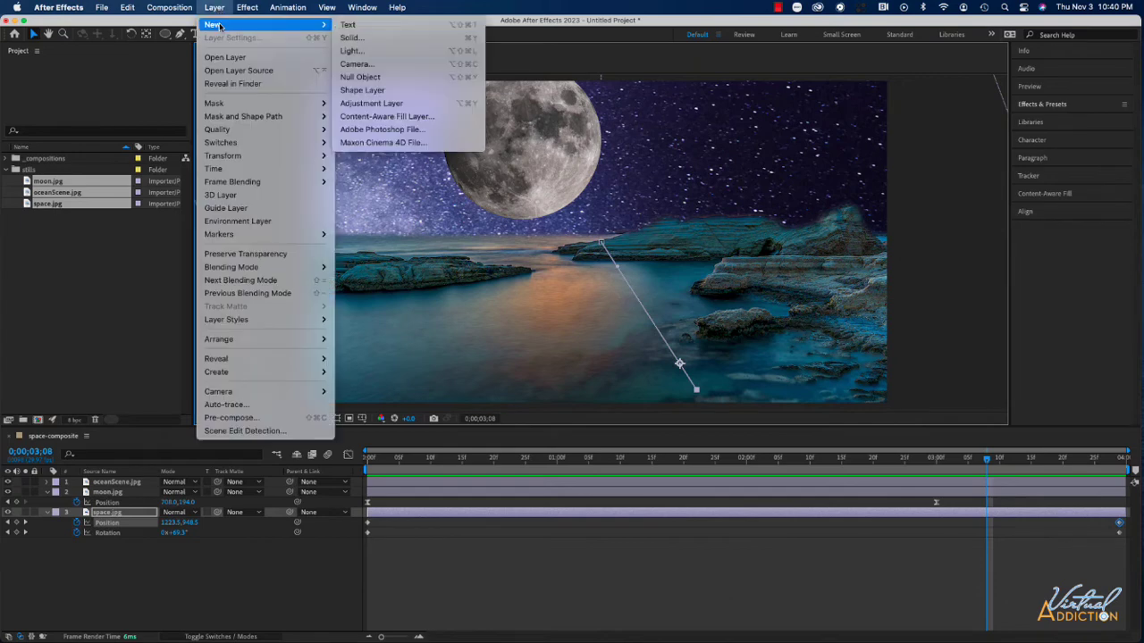
pyautogui.click(357, 40)
pyautogui.click(353, 367)
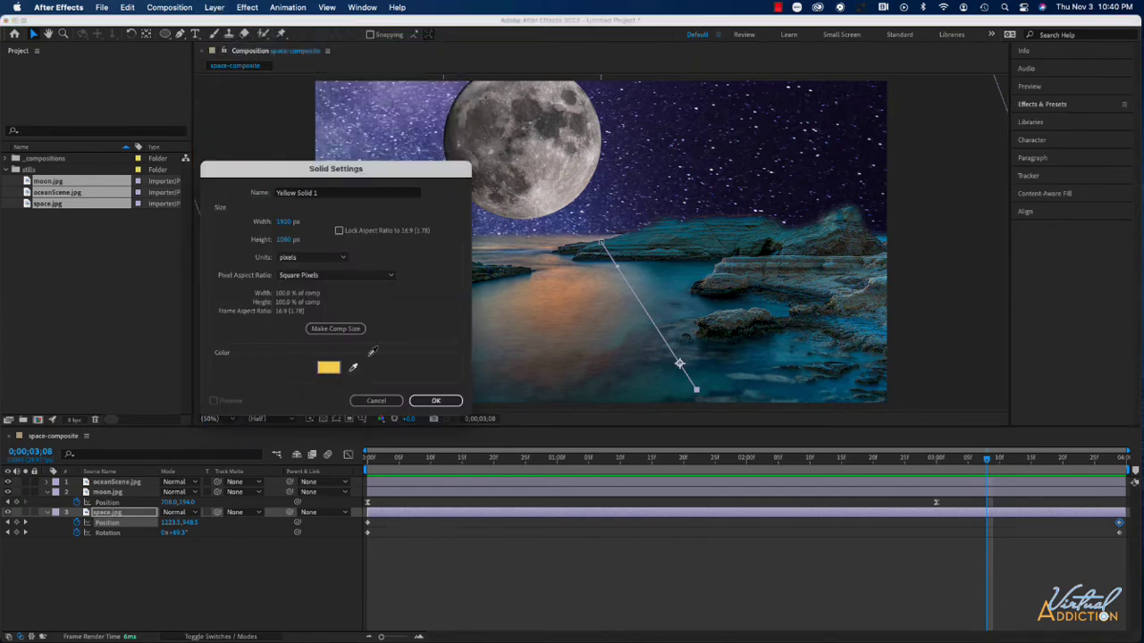
pyautogui.click(743, 168)
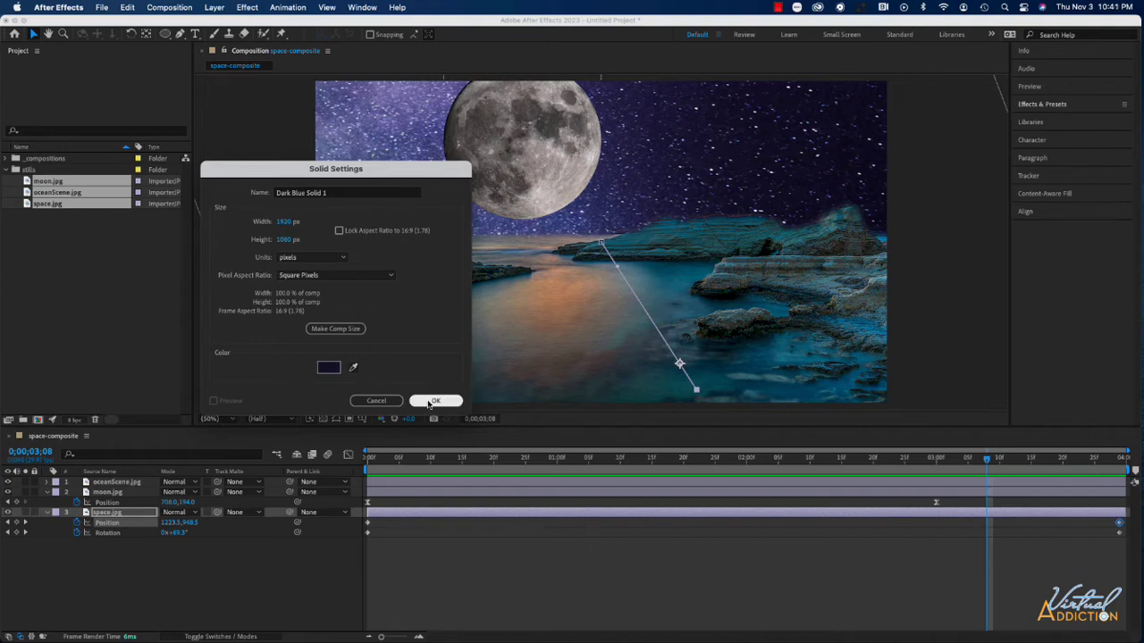
pyautogui.click(433, 402)
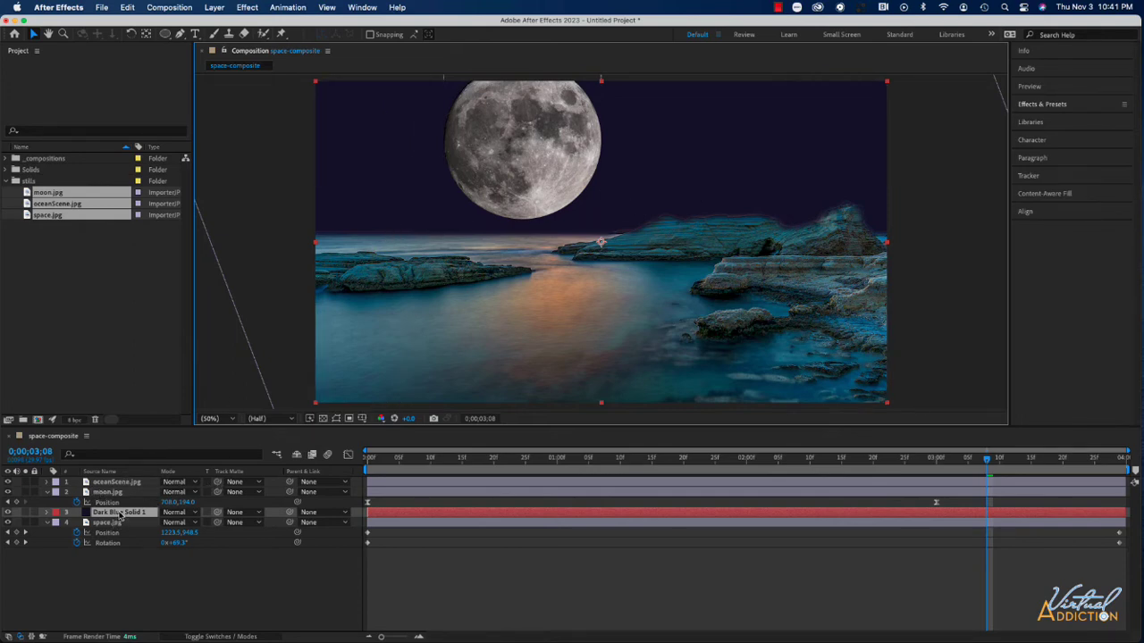
pyautogui.moveTo(120, 512); pyautogui.dragTo(122, 482)
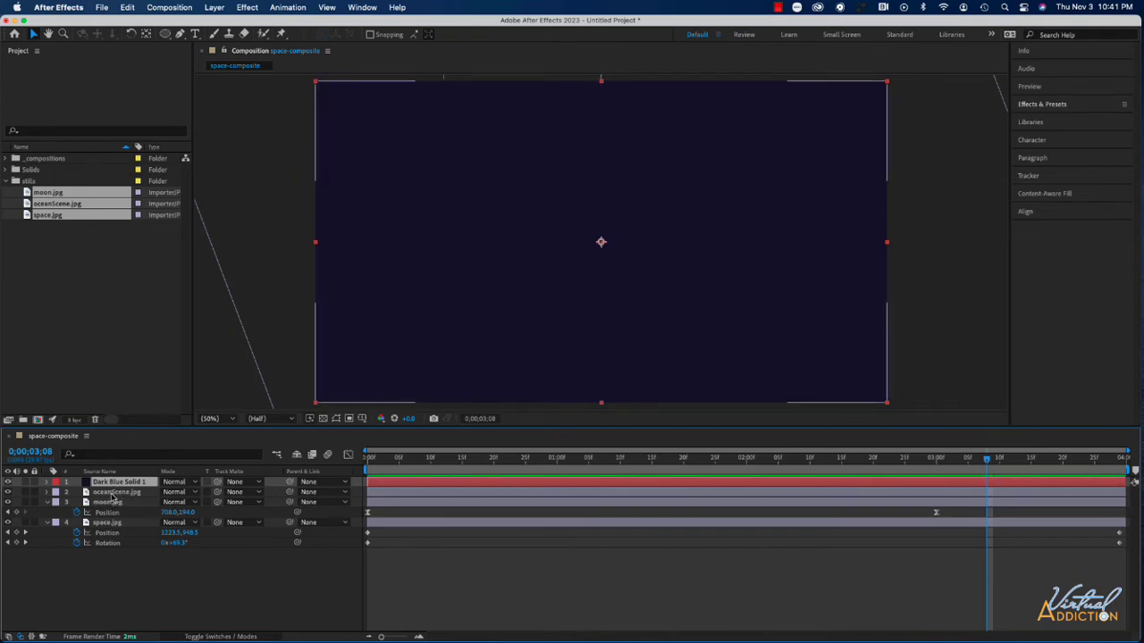
# Copy Mask 1 from oceanScene.jpg onto Dark Blue Solid 1 so the solid covers only the ocean and rocks
pyautogui.click(113, 493)
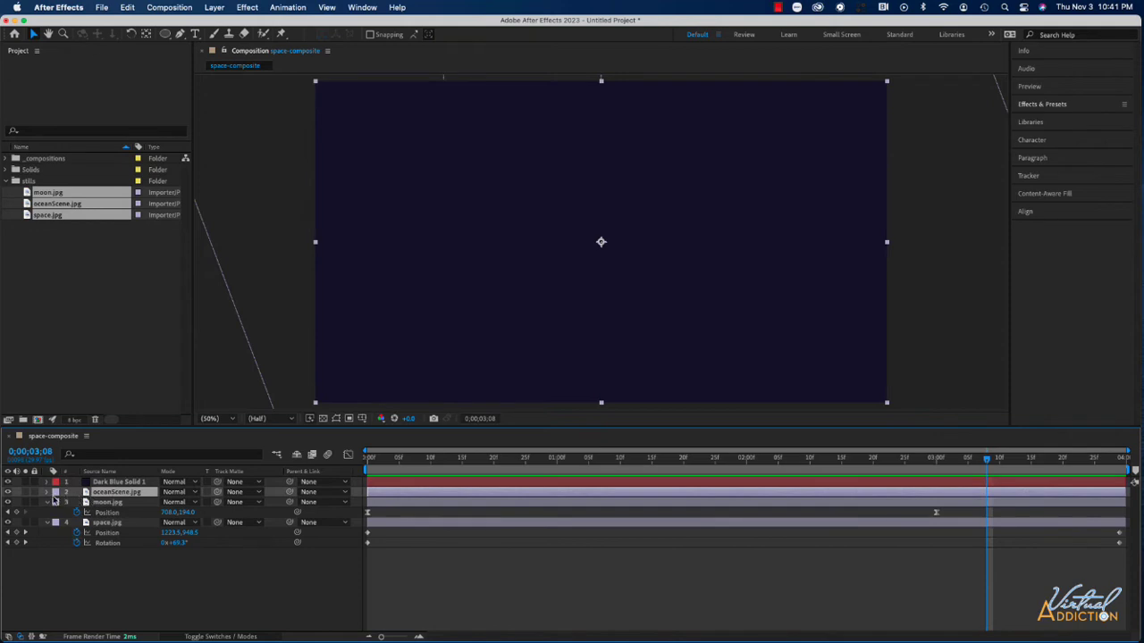
pyautogui.click(47, 493)
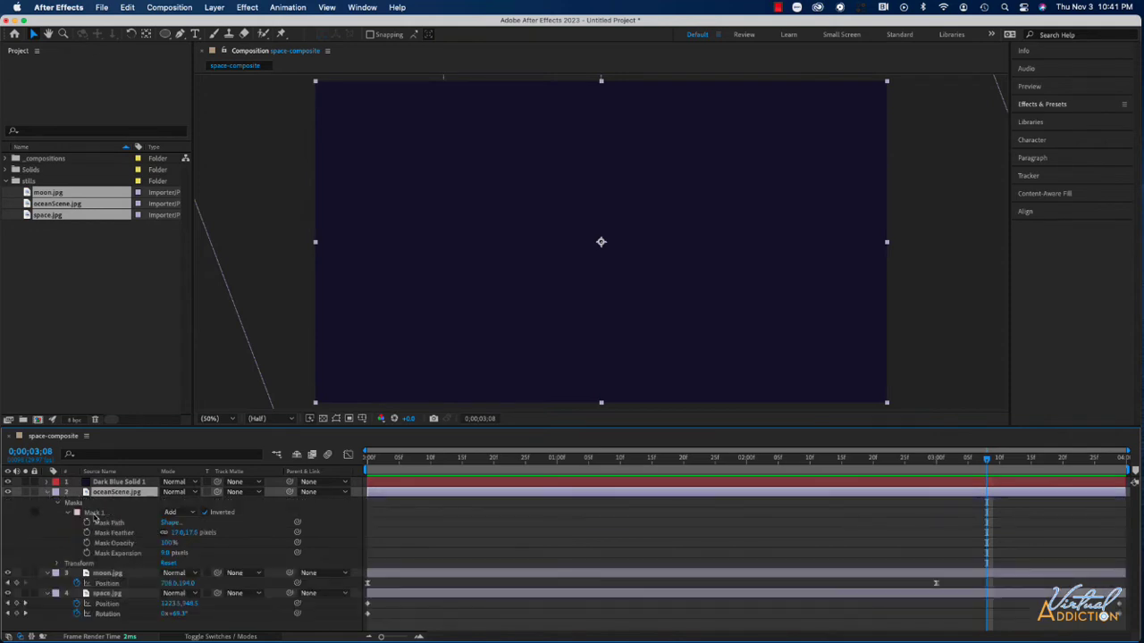
pyautogui.click(95, 514)
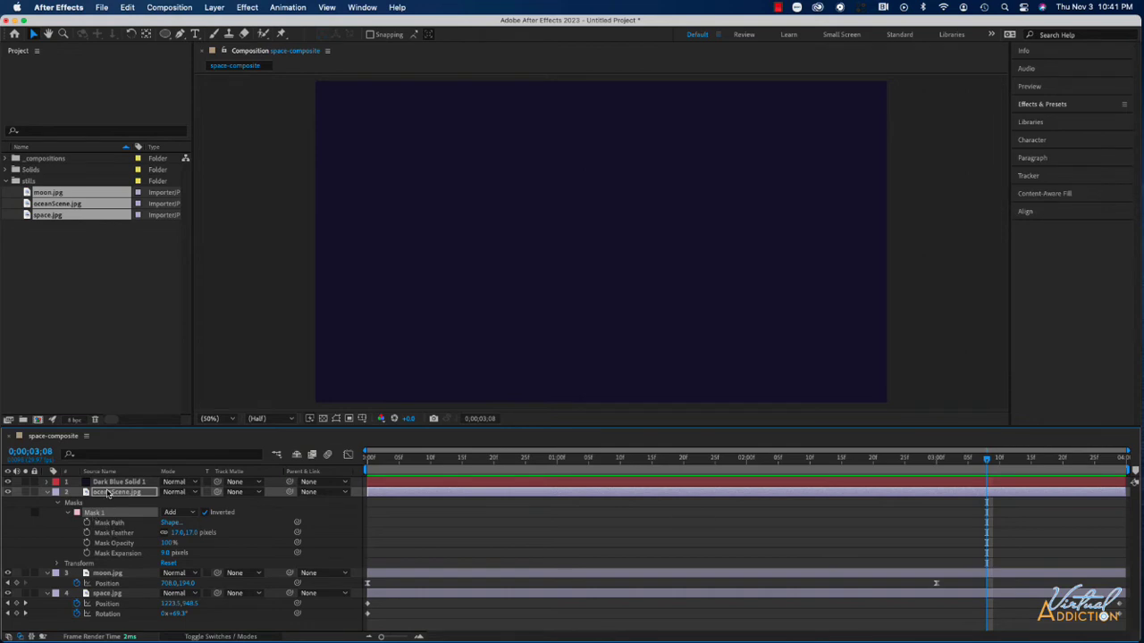
pyautogui.click(112, 483)
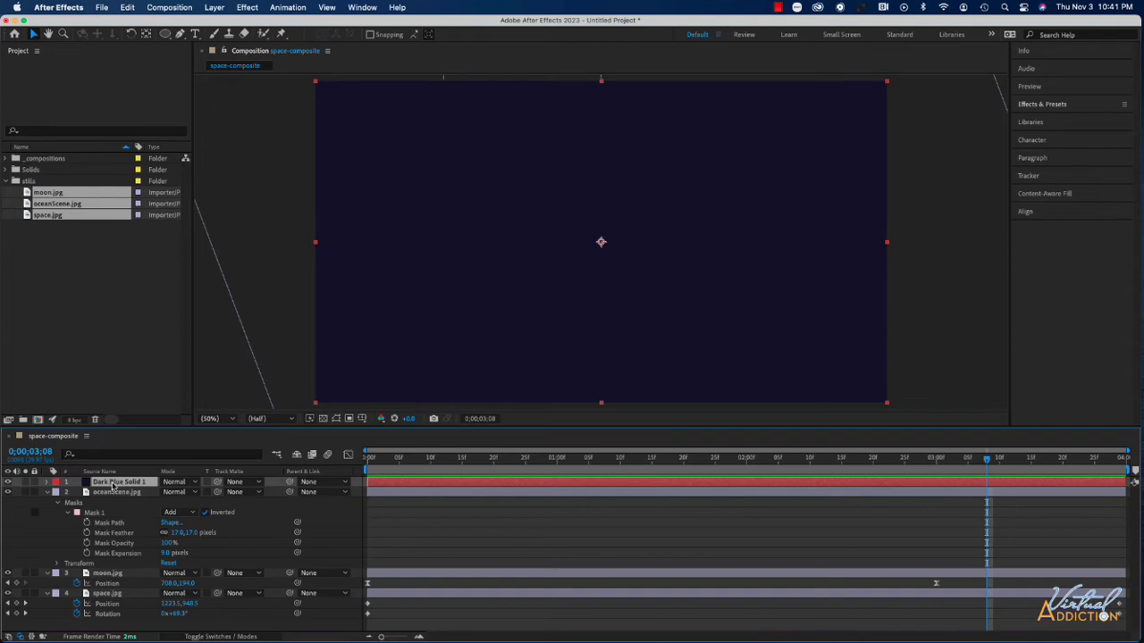
pyautogui.press('super+v')
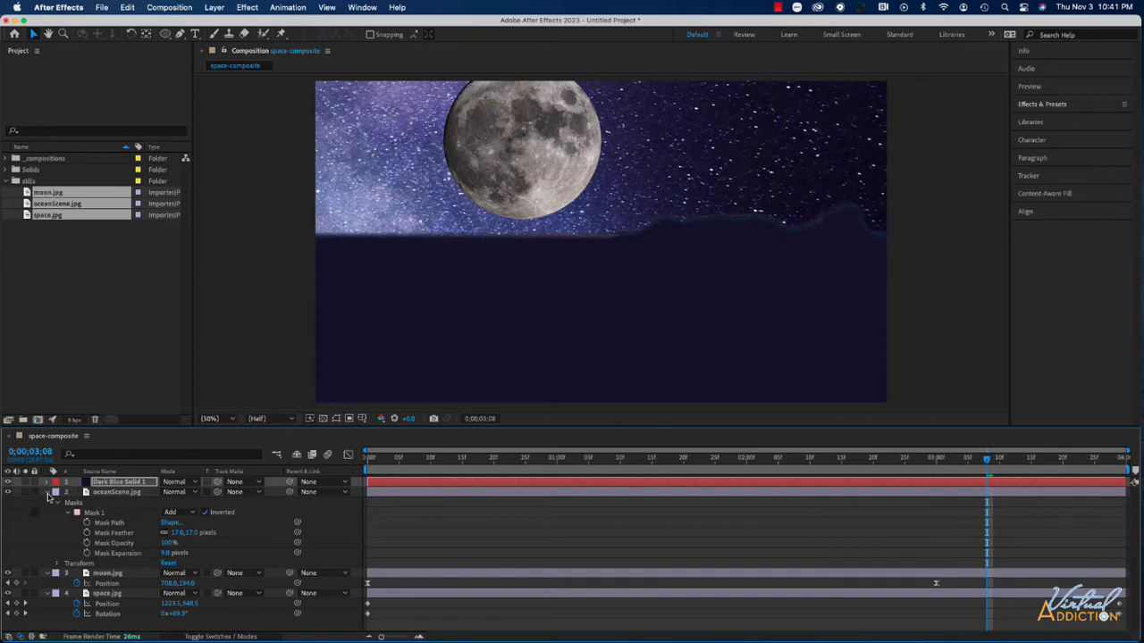
pyautogui.click(48, 492)
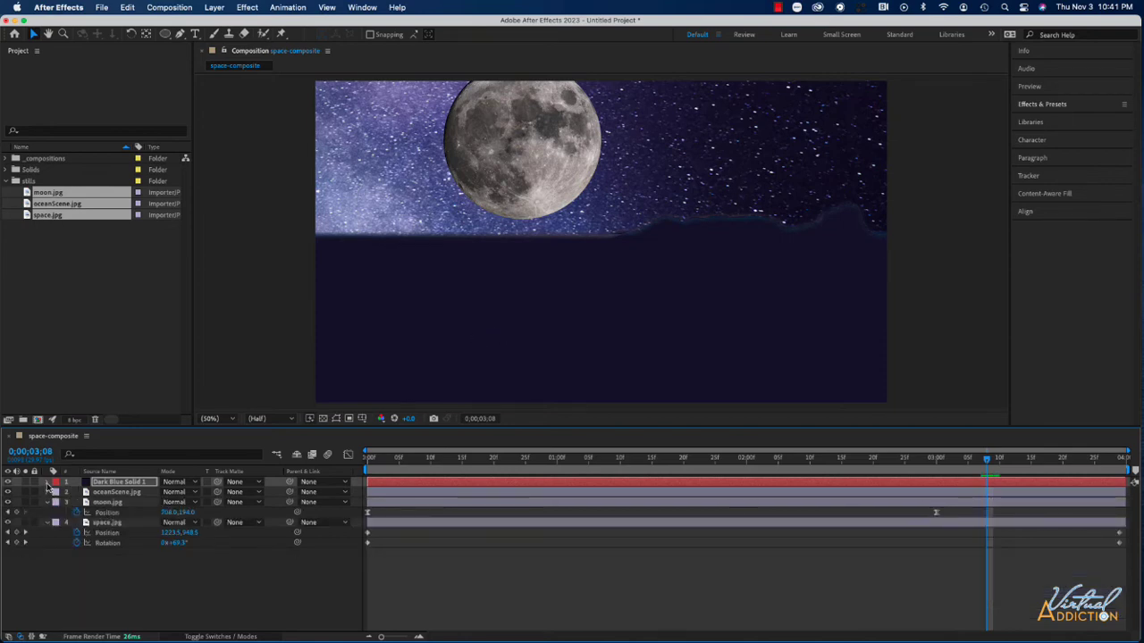
pyautogui.click(47, 483)
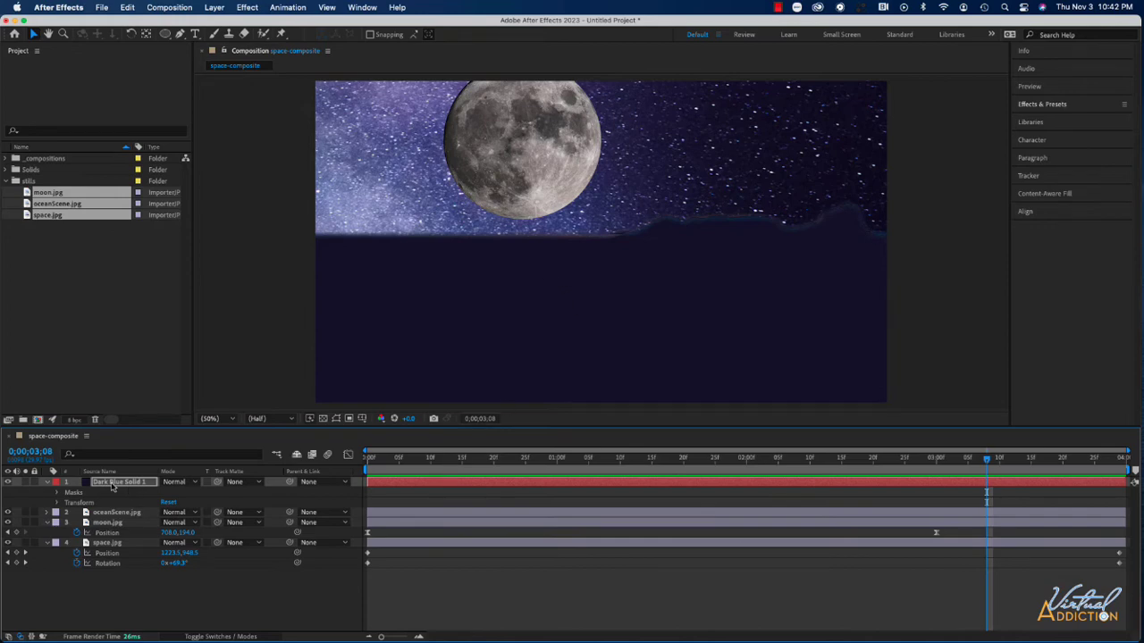
# Try the dark blue solid at about 69% opacity and restore it to 100%
pyautogui.click(113, 484)
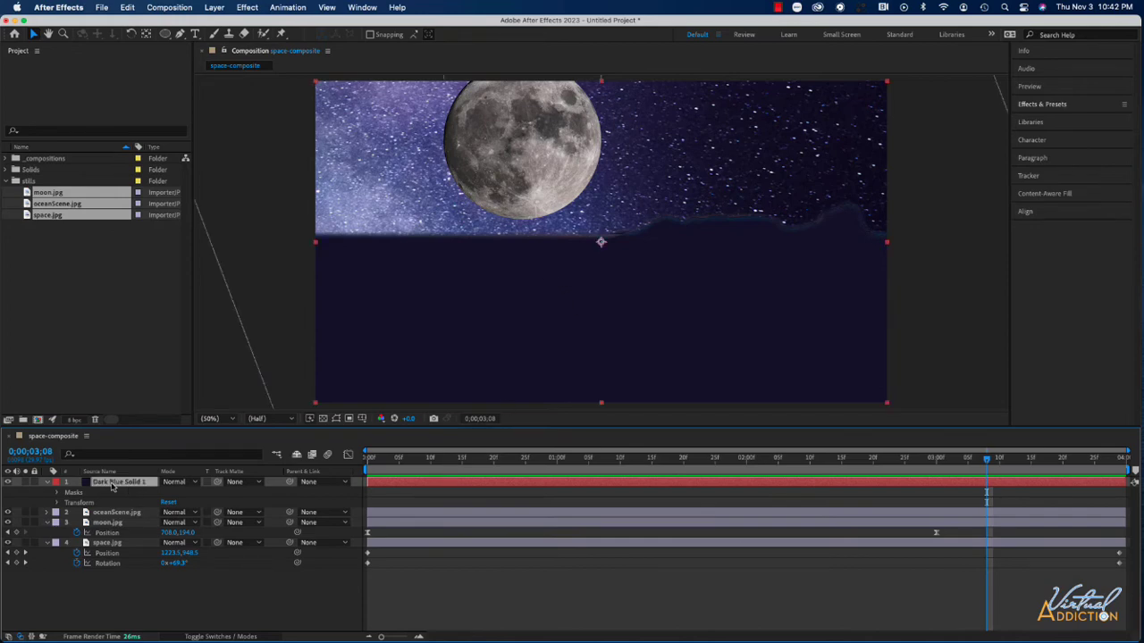
pyautogui.press('t')
pyautogui.moveTo(166, 493); pyautogui.dragTo(149, 493)
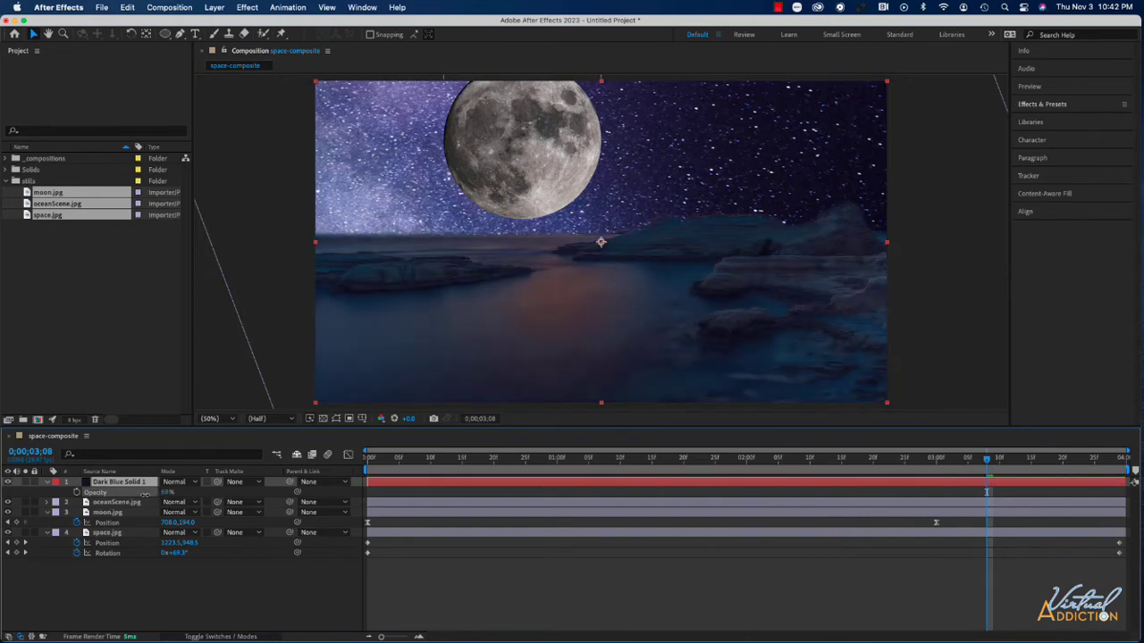
pyautogui.moveTo(144, 494); pyautogui.dragTo(206, 495)
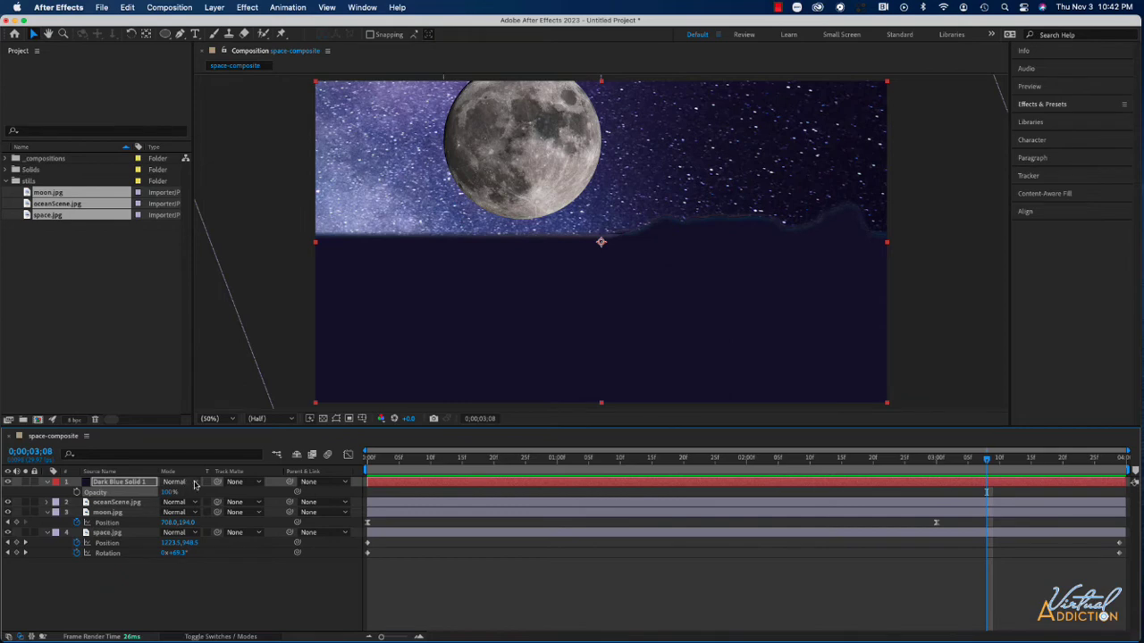
# Try the Darken and Multiply blending modes on the dark blue solid
pyautogui.click(195, 485)
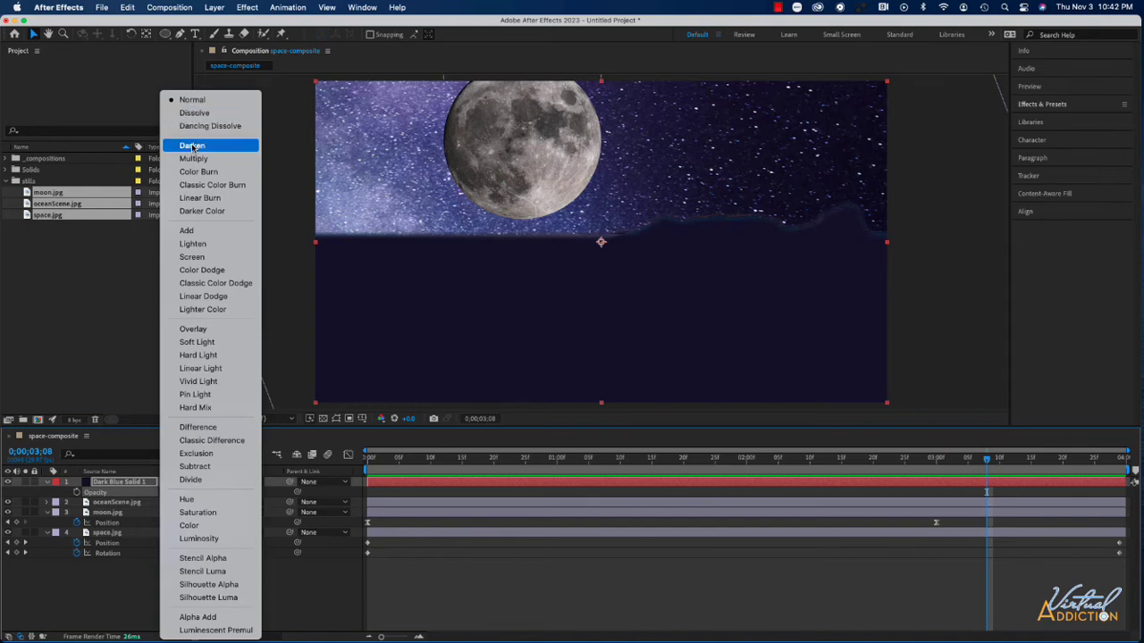
pyautogui.click(192, 146)
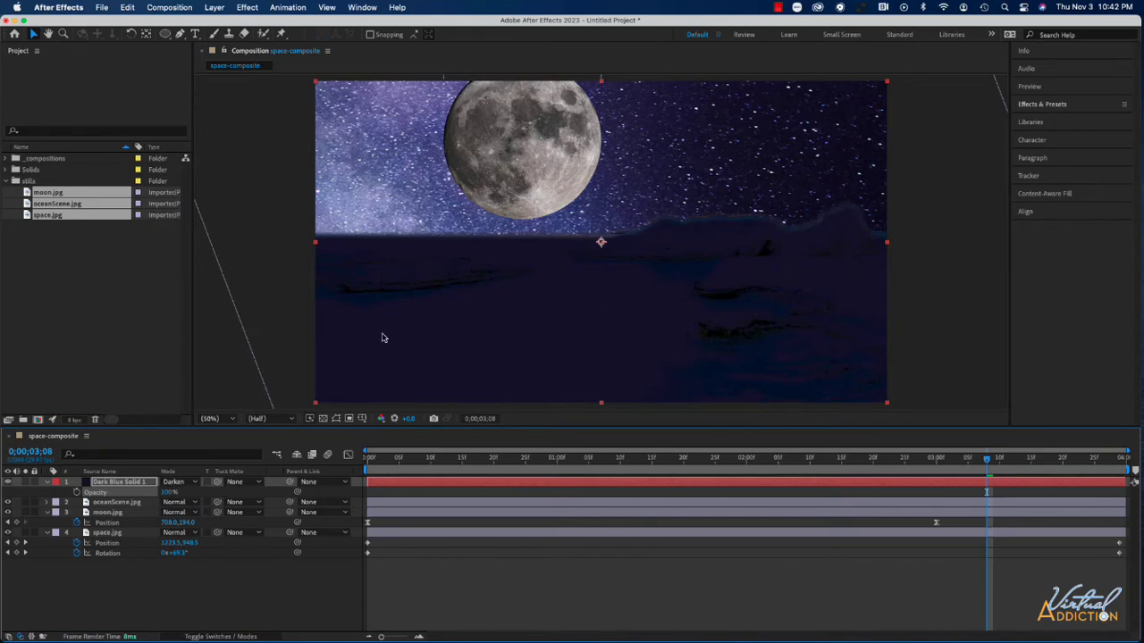
pyautogui.click(192, 485)
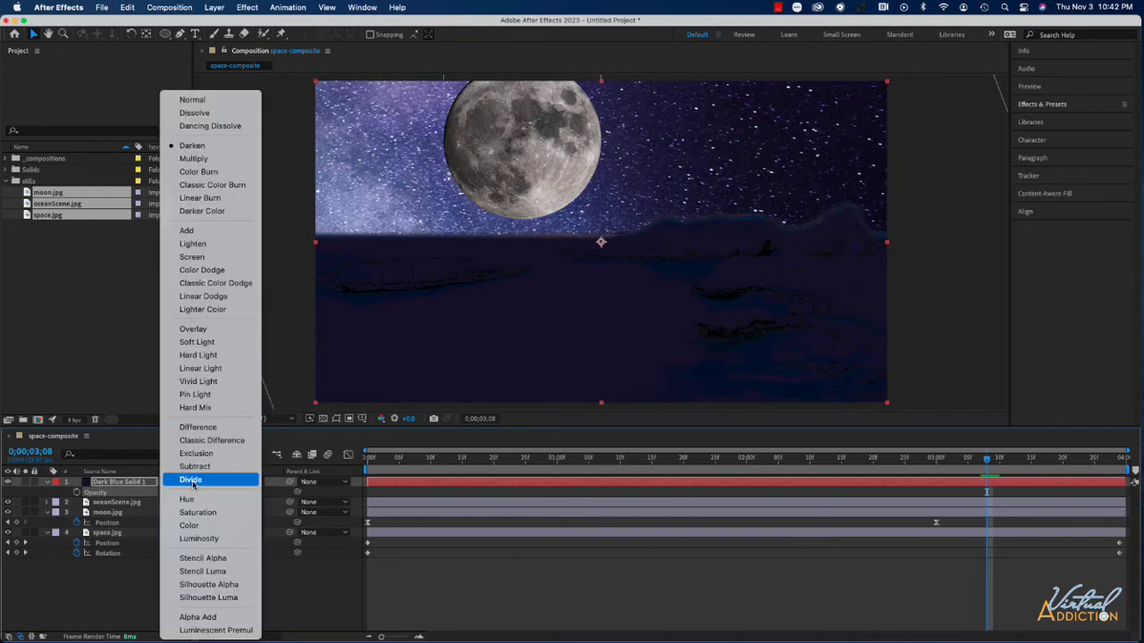
pyautogui.click(205, 159)
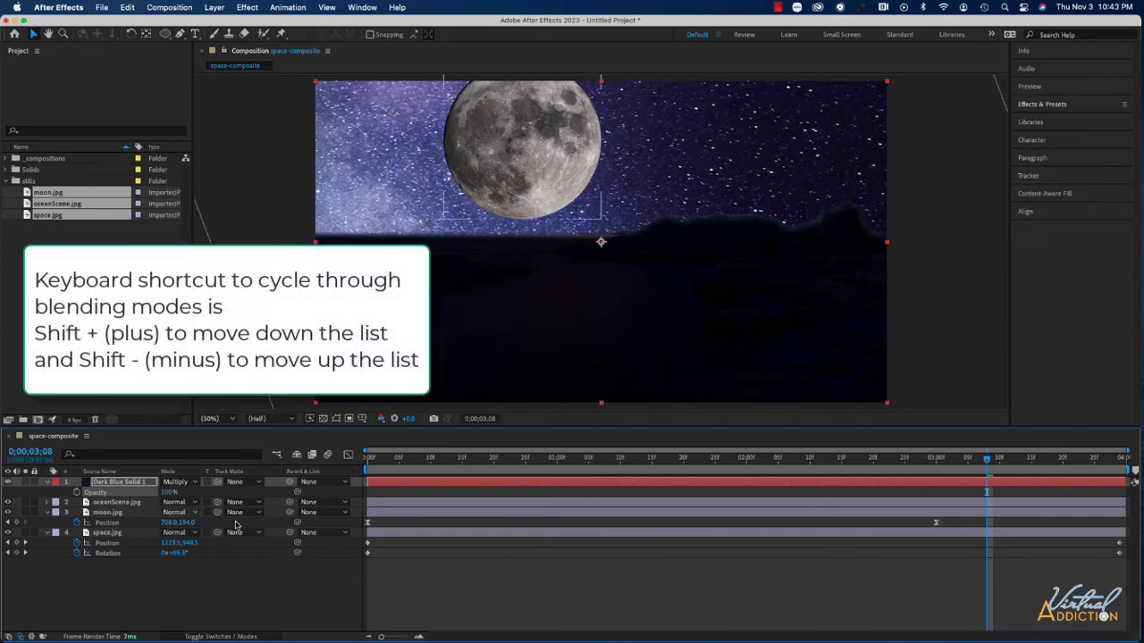
# Cycle through the blending modes for the dark blue solid and settle on Soft Light
pyautogui.hotkey('shift', '=')
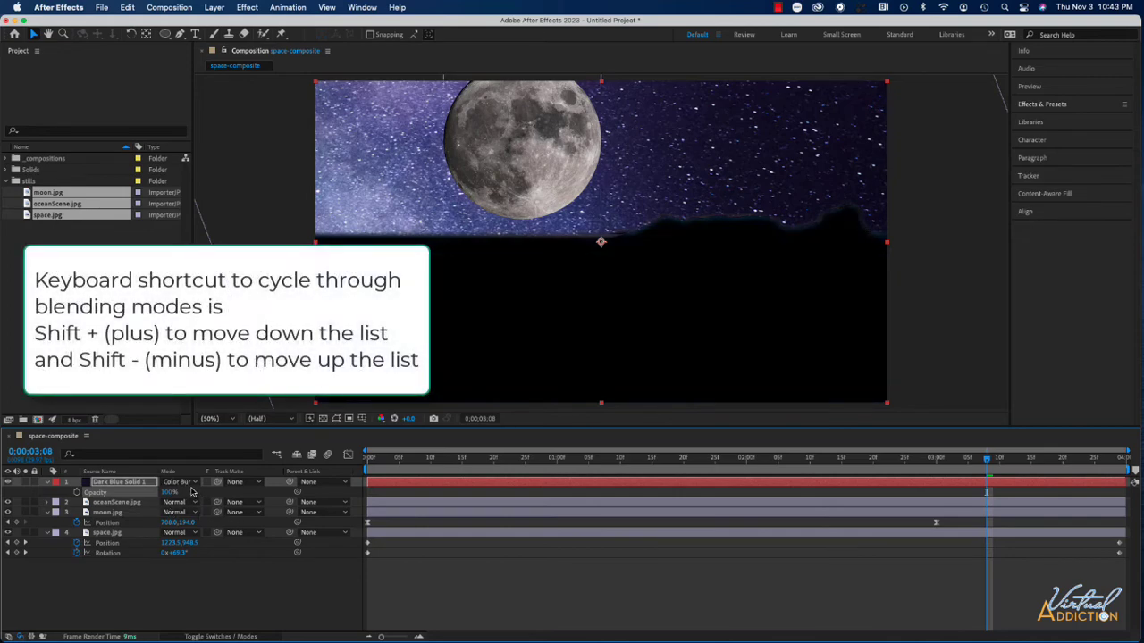
pyautogui.hotkey('shift', '=')
pyautogui.hotkey('shift', '=')
pyautogui.hotkey('shift', '=')
pyautogui.hotkey('shift', '=')
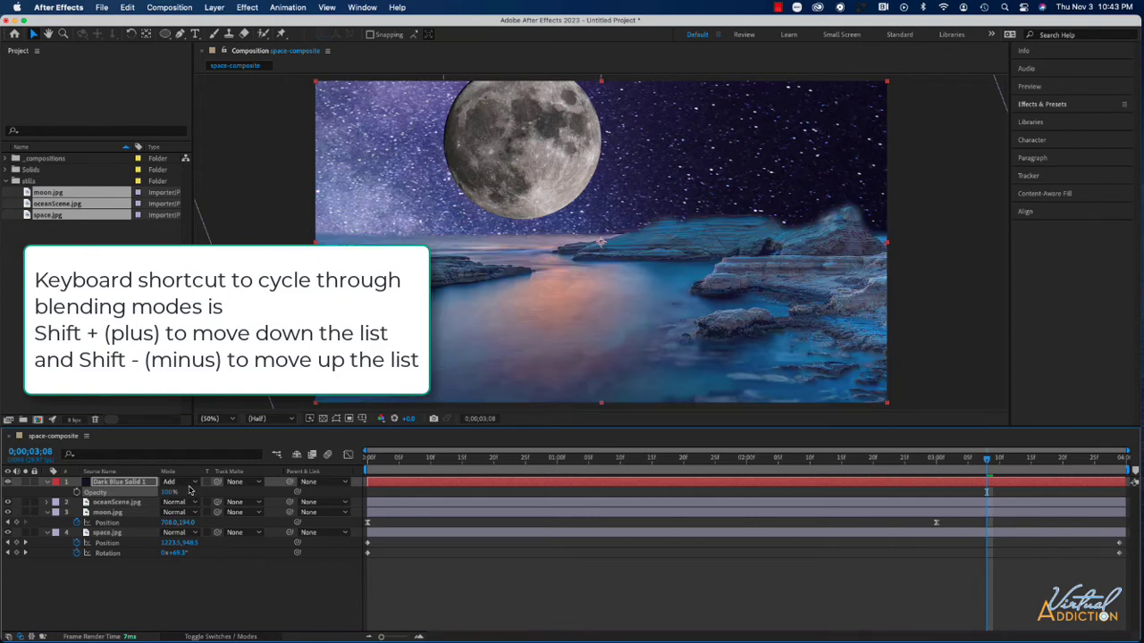
pyautogui.hotkey('shift', '=')
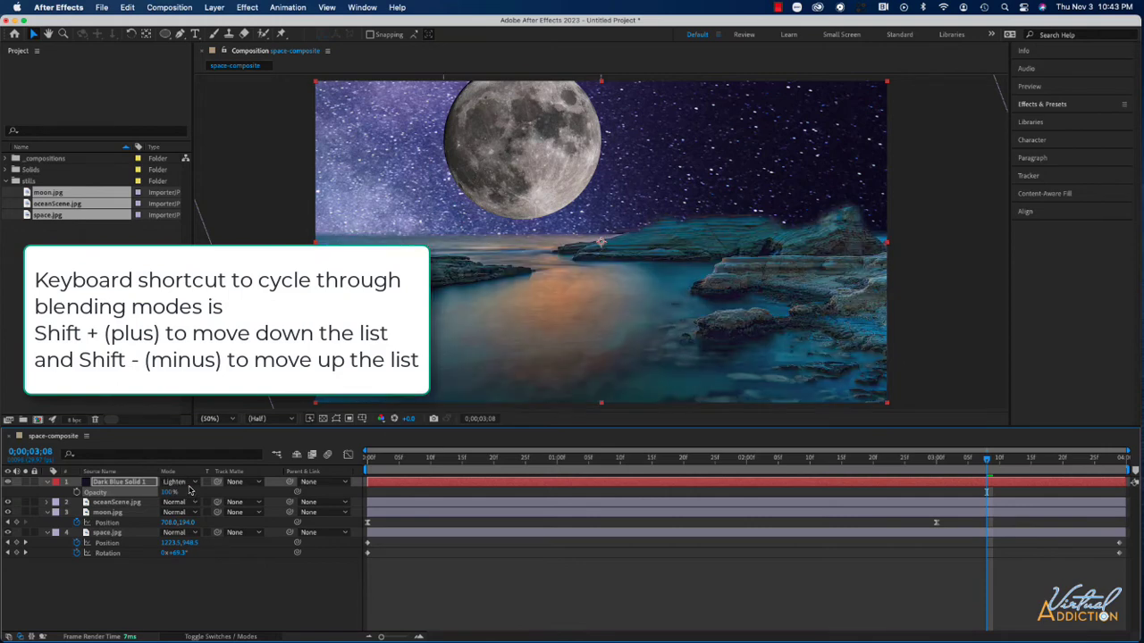
pyautogui.hotkey('shift', '=')
pyautogui.hotkey('shift', '=')
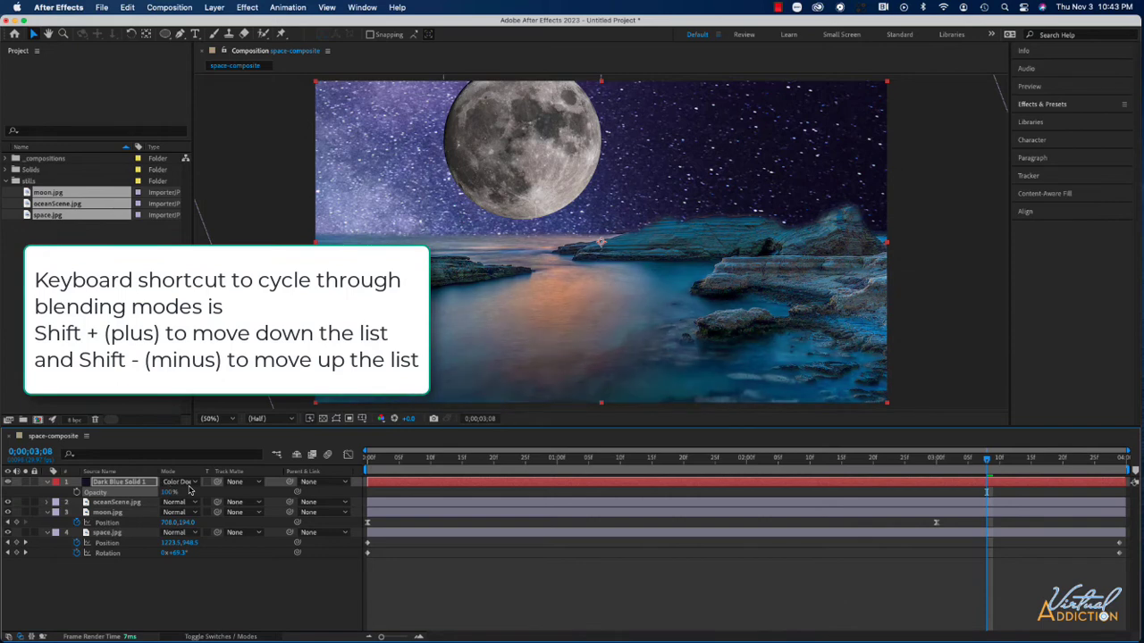
pyautogui.hotkey('shift', '=')
pyautogui.hotkey('shift', '=')
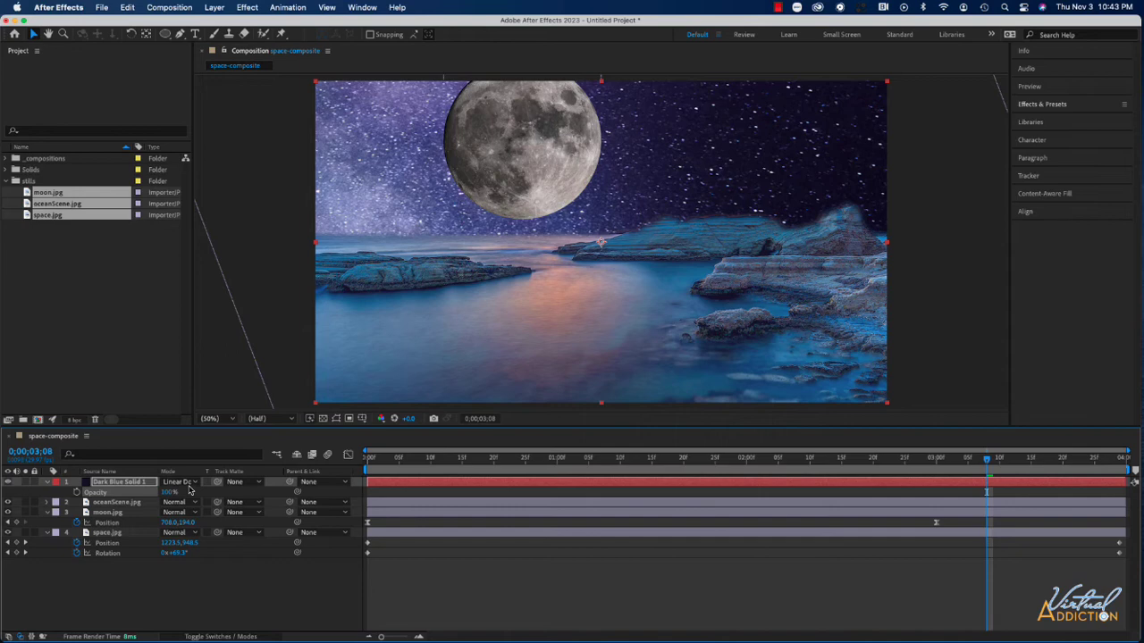
pyautogui.hotkey('shift', '=')
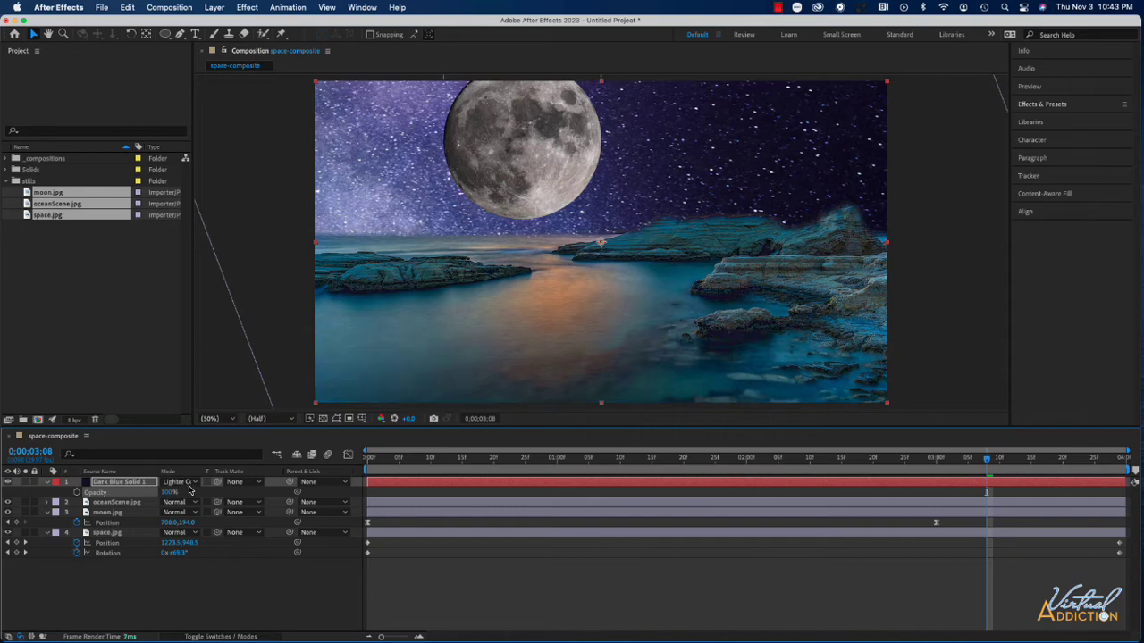
pyautogui.hotkey('shift', '=')
pyautogui.hotkey('shift', '=')
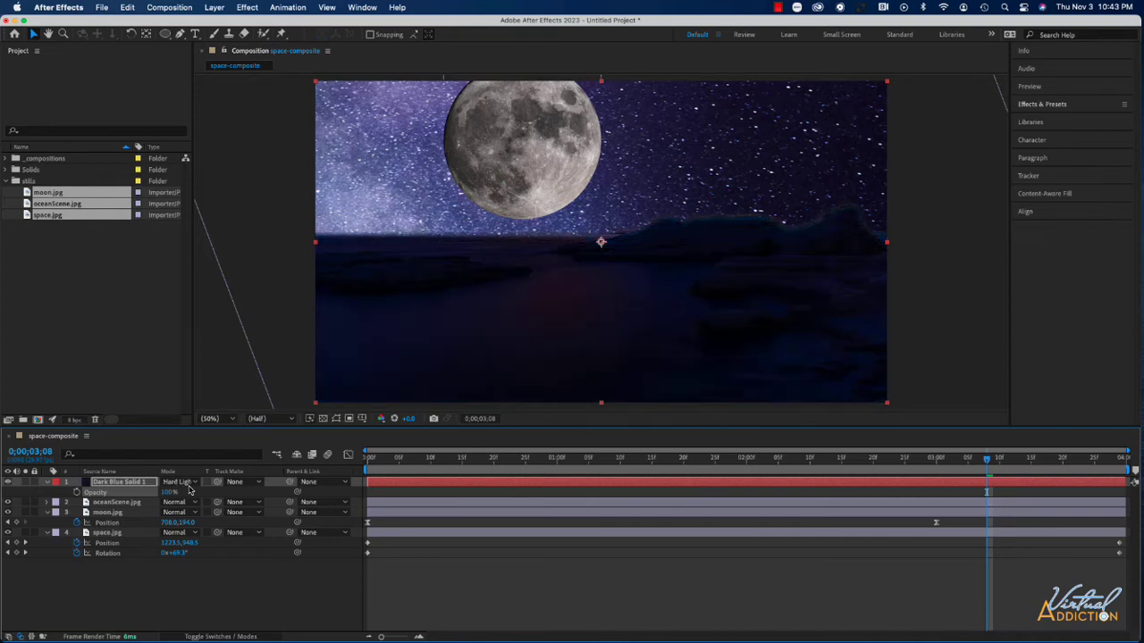
pyautogui.hotkey('shift', '=')
pyautogui.hotkey('shift', '=')
pyautogui.hotkey('shift', '=')
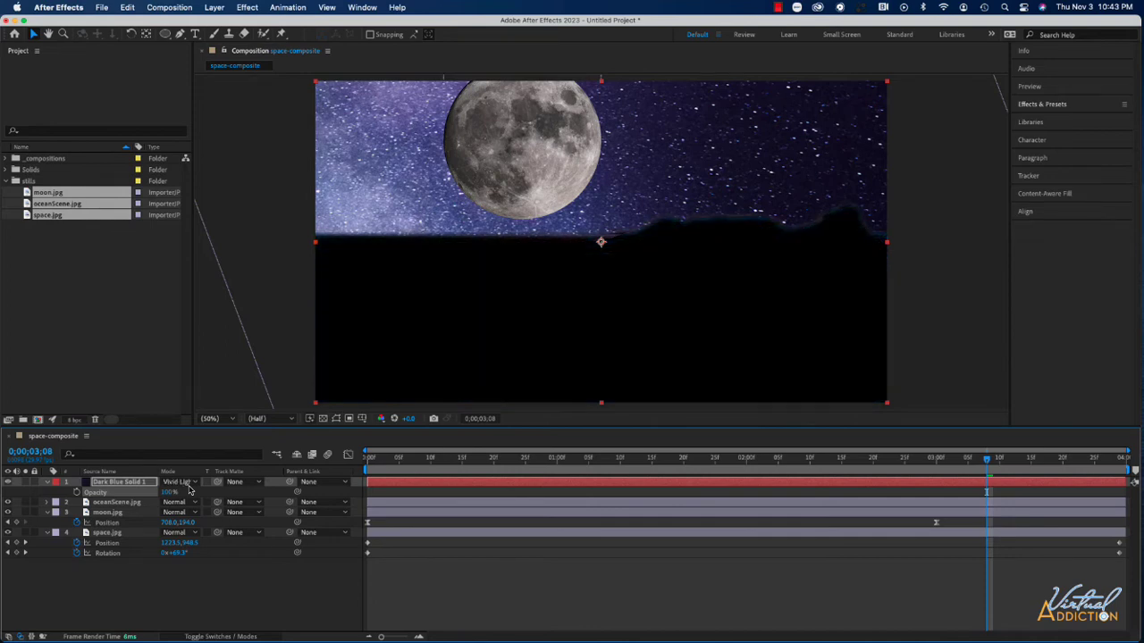
pyautogui.hotkey('shift', '=')
pyautogui.hotkey('shift', '=')
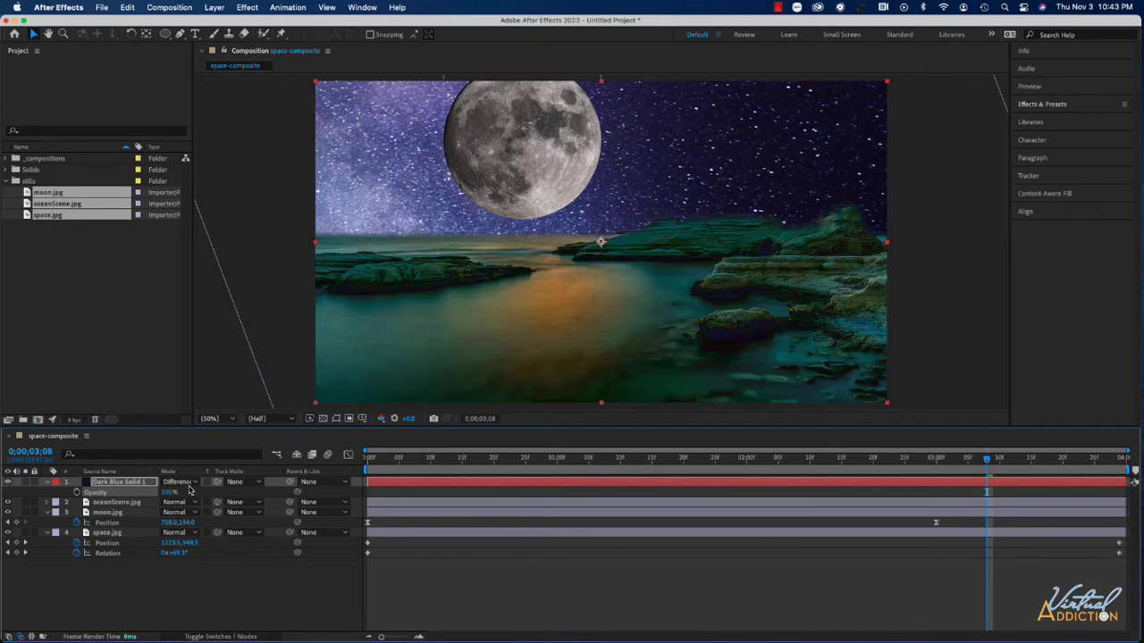
pyautogui.hotkey('shift', '=')
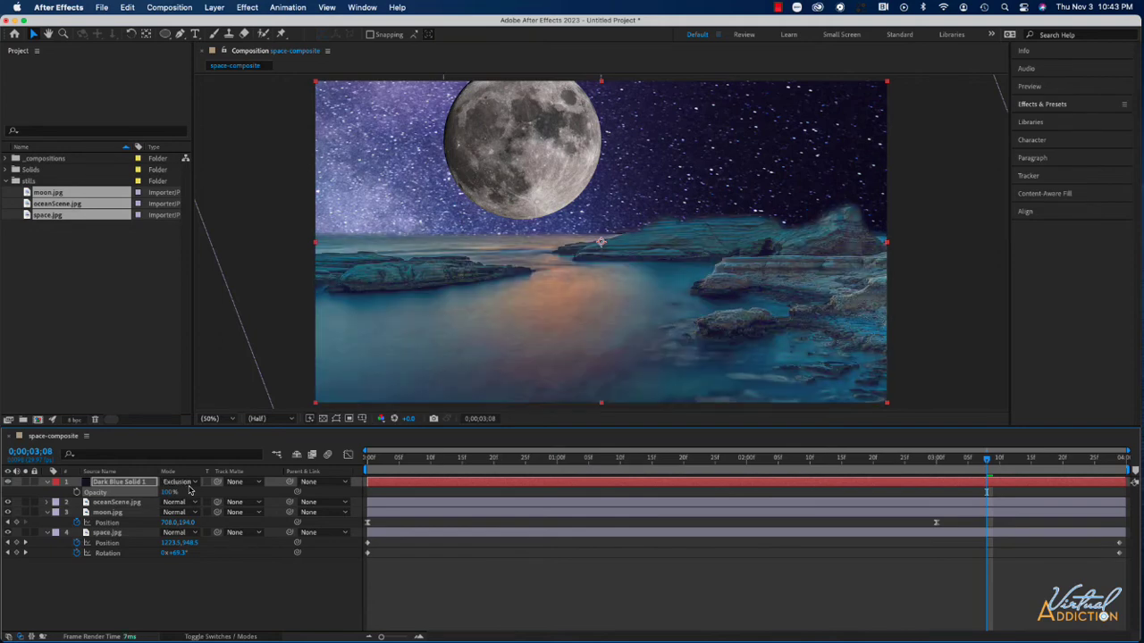
pyautogui.hotkey('shift', '=')
pyautogui.hotkey('shift', '=')
pyautogui.hotkey('shift', '=')
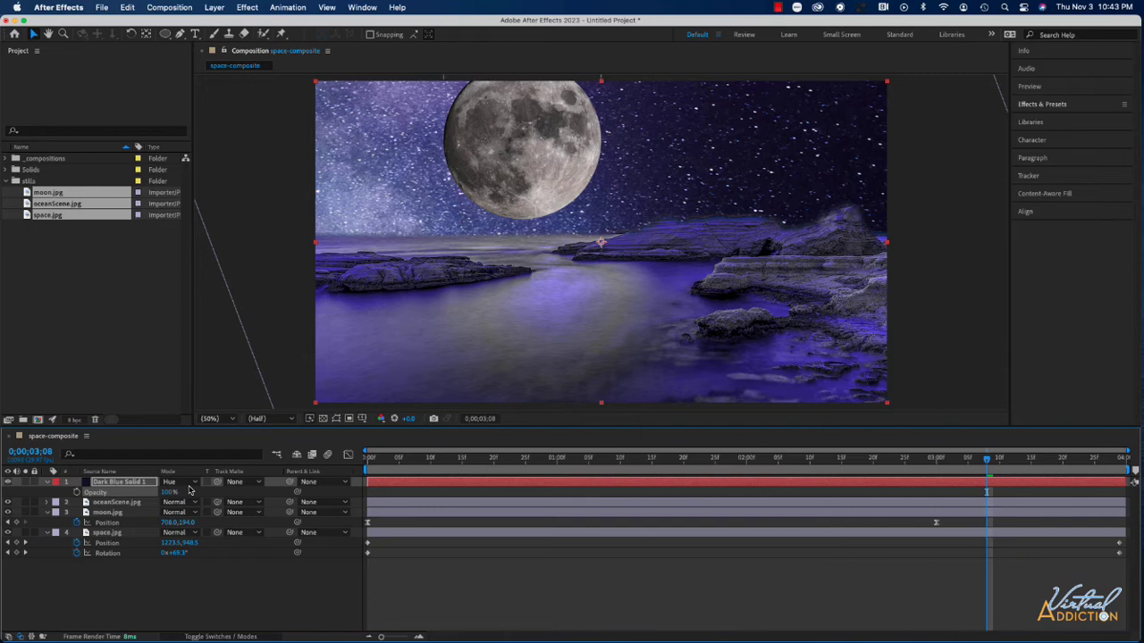
pyautogui.hotkey('shift', '=')
pyautogui.hotkey('shift', '=')
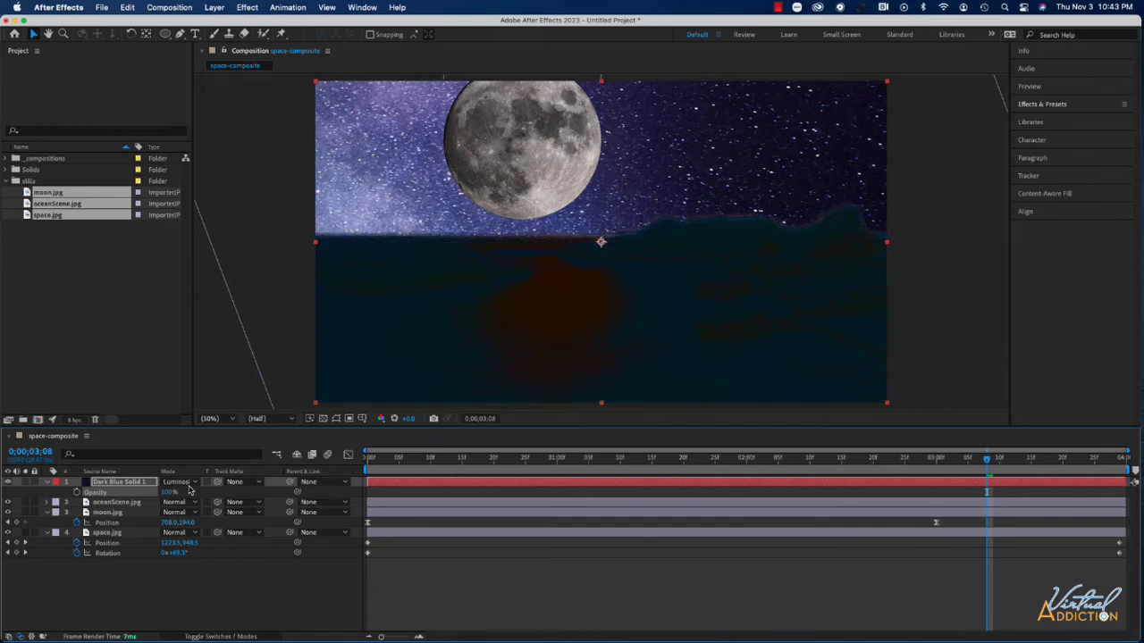
pyautogui.hotkey('shift', '=')
pyautogui.hotkey('shift', '=')
pyautogui.hotkey('shift', '=')
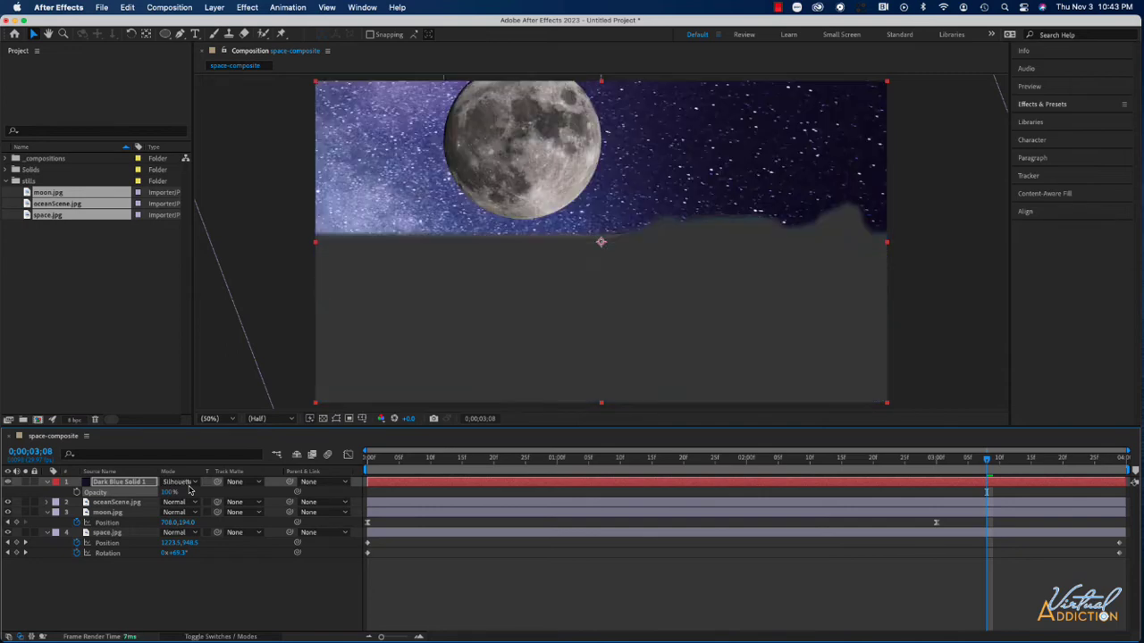
pyautogui.hotkey('shift', '=')
pyautogui.hotkey('shift', '=')
pyautogui.hotkey('shift', '=')
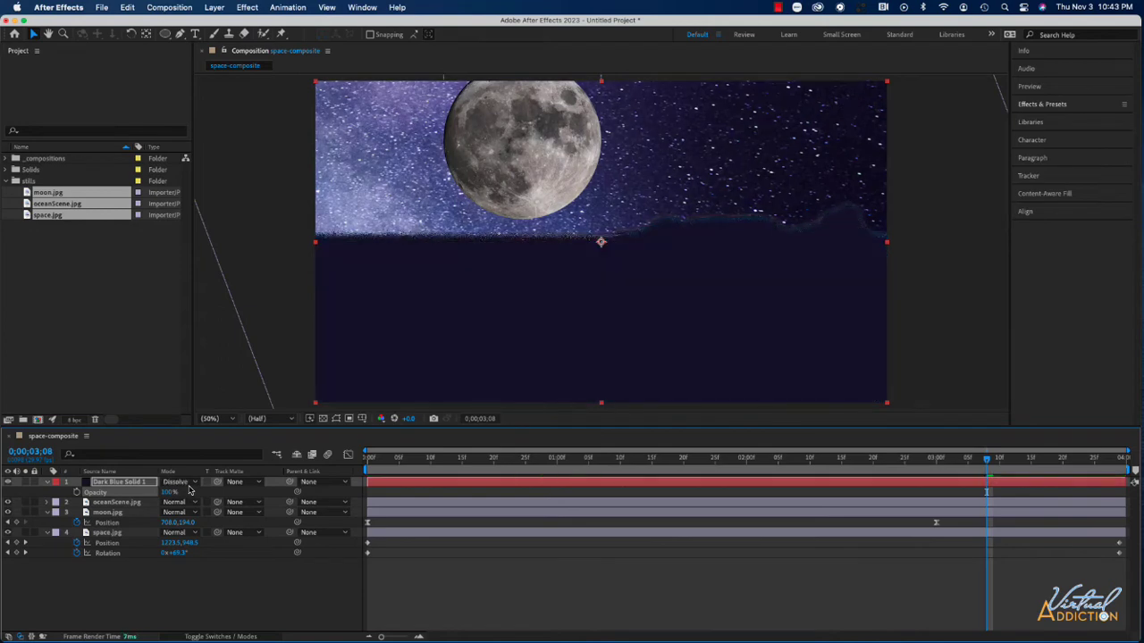
pyautogui.hotkey('shift', '=')
pyautogui.hotkey('shift', '=')
pyautogui.hotkey('shift', '=')
pyautogui.hotkey('shift', '=')
pyautogui.hotkey('shift', '=')
pyautogui.hotkey('shift', '=')
pyautogui.hotkey('shift', '=')
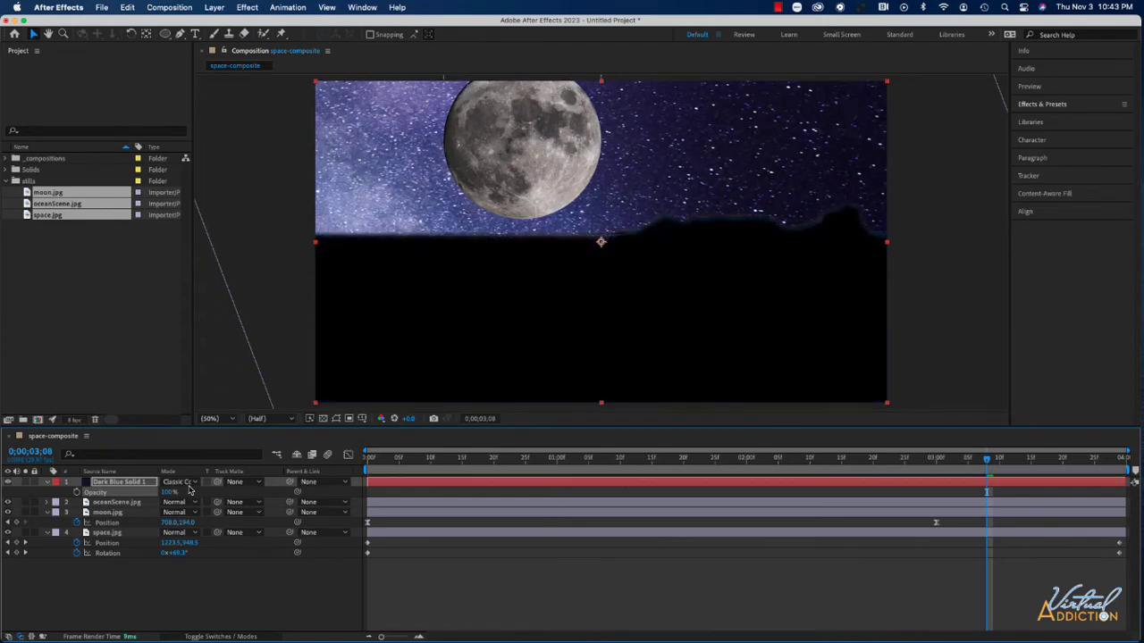
pyautogui.hotkey('shift', '=')
pyautogui.hotkey('shift', '=')
pyautogui.hotkey('shift', '=')
pyautogui.hotkey('shift', '=')
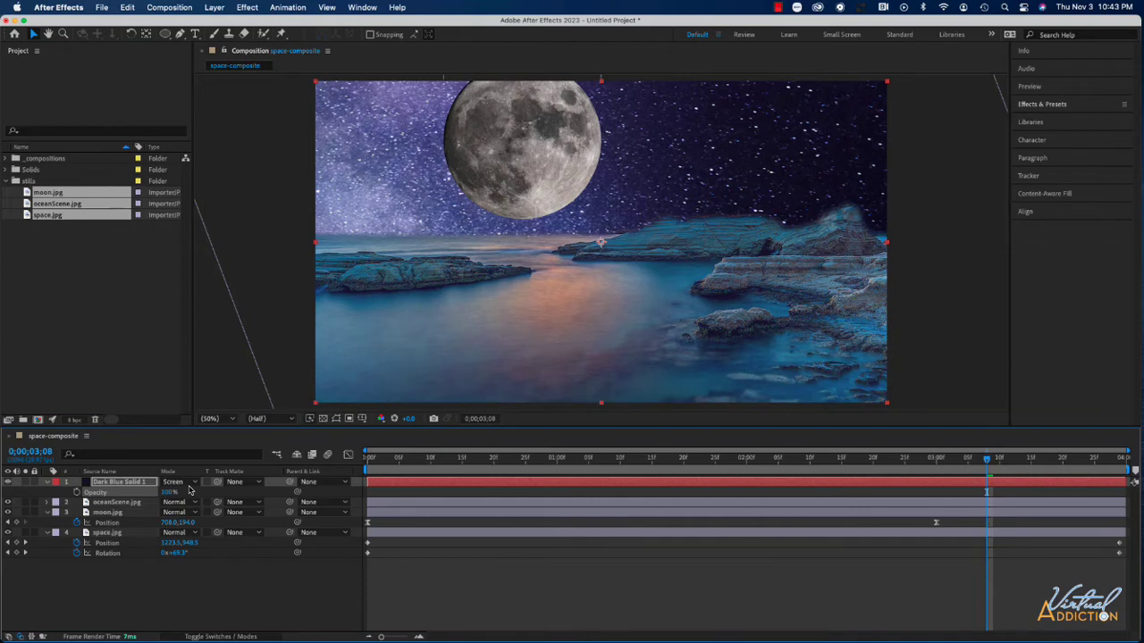
pyautogui.hotkey('shift', '=')
pyautogui.hotkey('shift', '=')
pyautogui.hotkey('shift', '=')
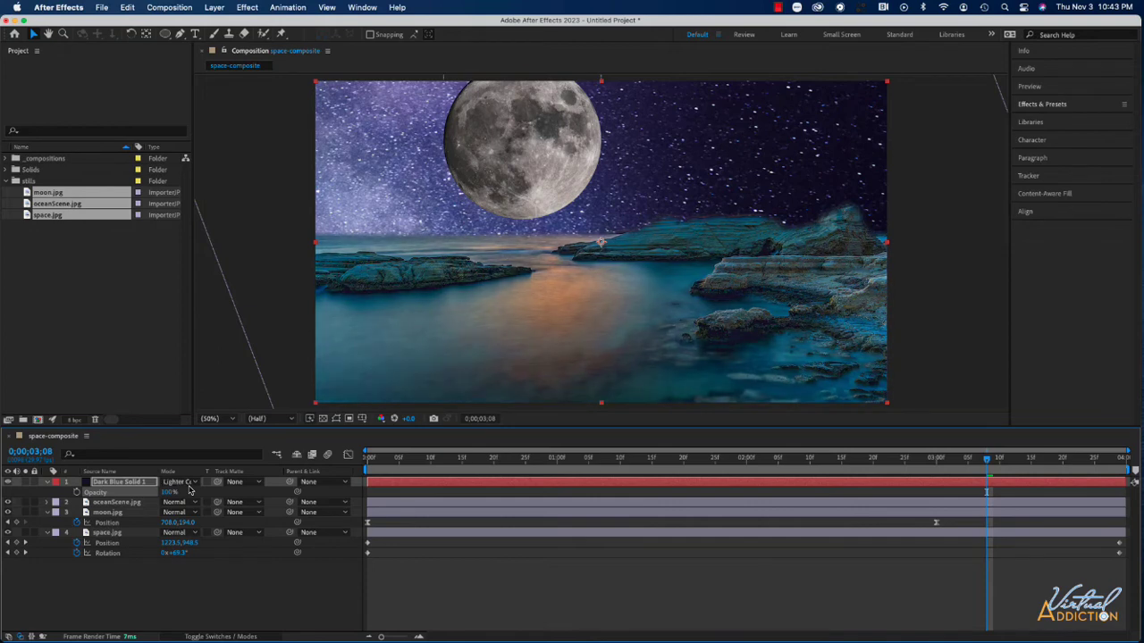
pyautogui.hotkey('shift', '=')
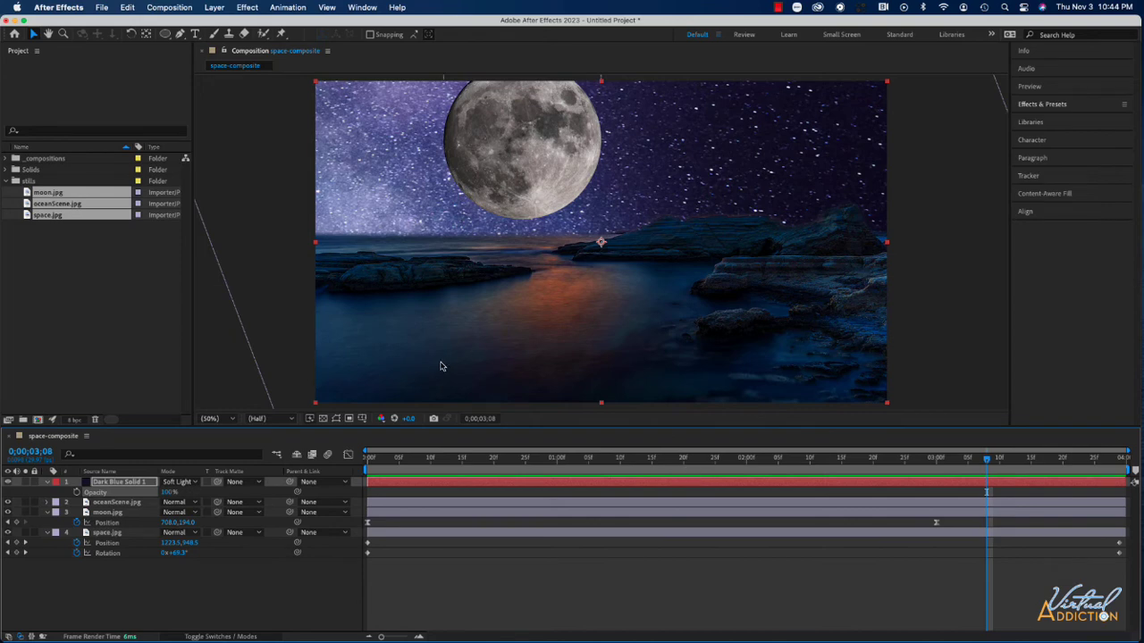
# Duplicate space.jpg and place the copy above Dark Blue Solid 1 in the layer stack
pyautogui.press(',')
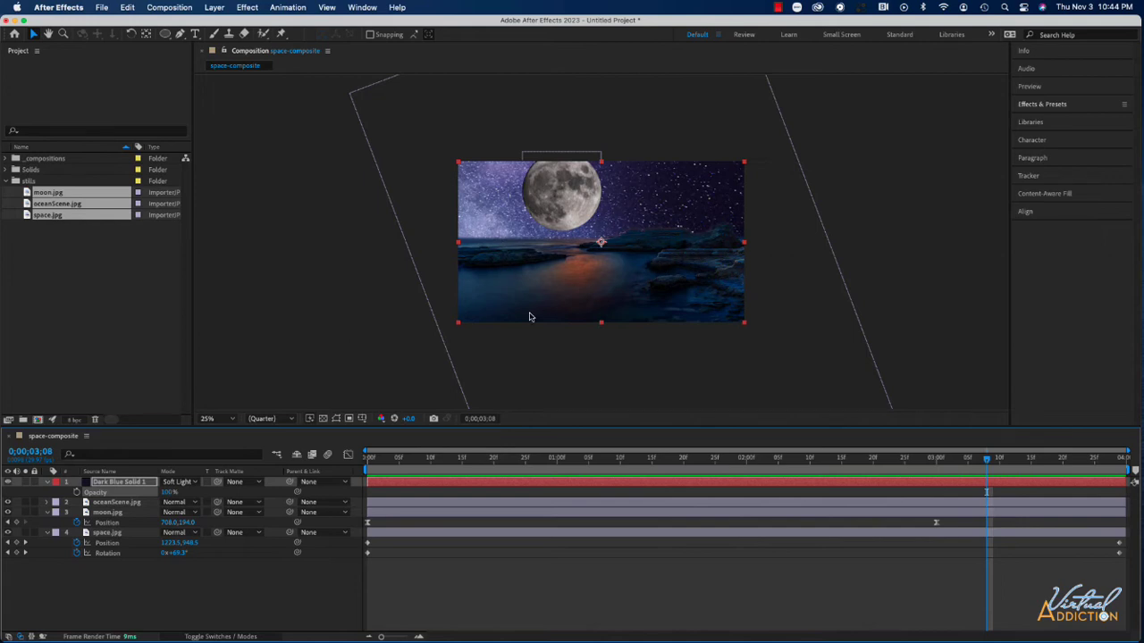
pyautogui.click(104, 533)
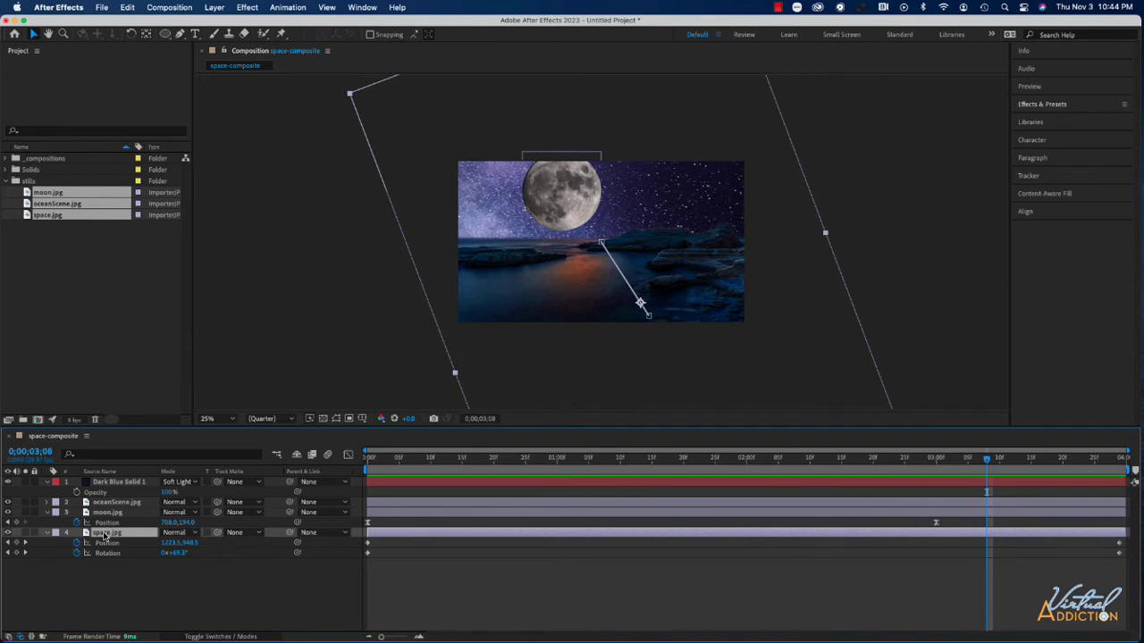
pyautogui.press('super+d')
pyautogui.moveTo(105, 535); pyautogui.dragTo(108, 479)
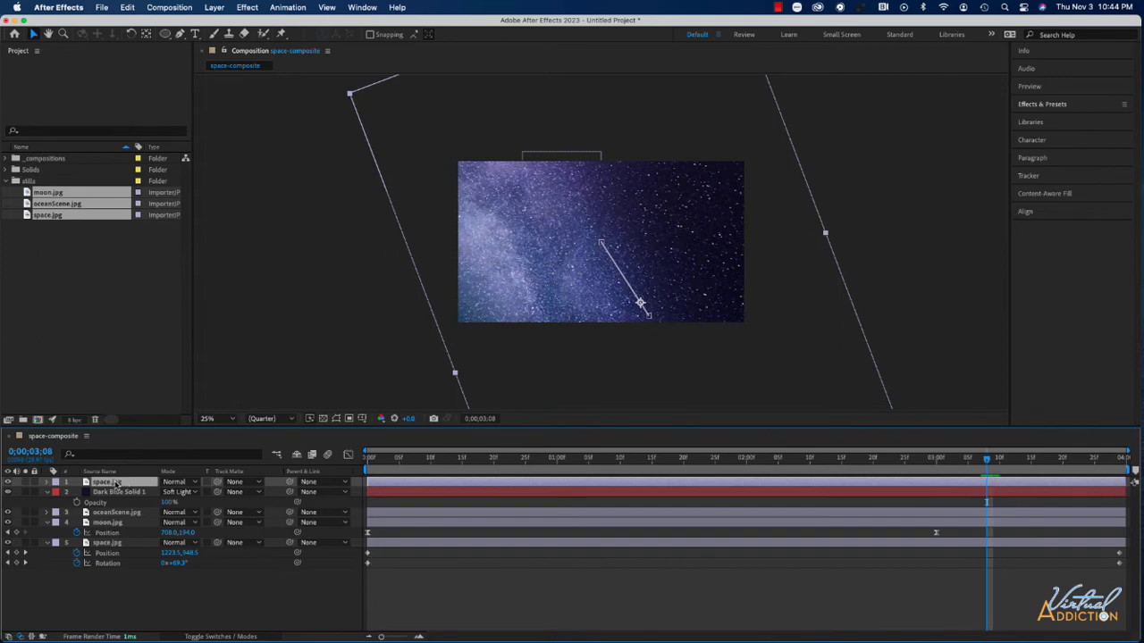
# Reveal the top space.jpg layer's keyframes and cycle through its blending modes, settling on Color Dodge
pyautogui.press('u')
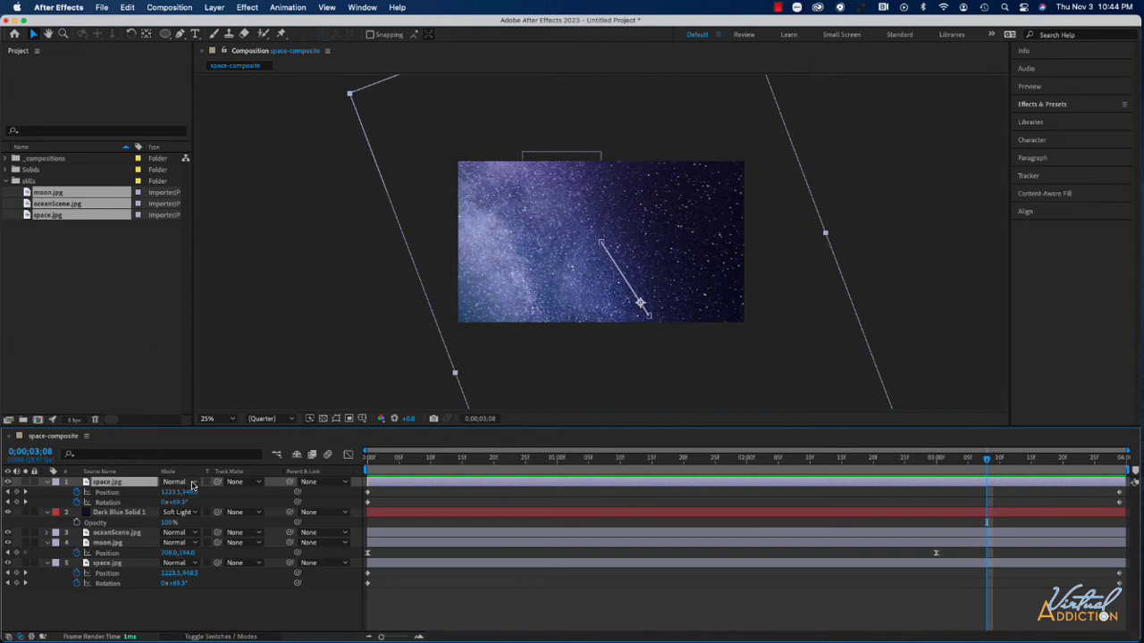
pyautogui.hotkey('shift', '=')
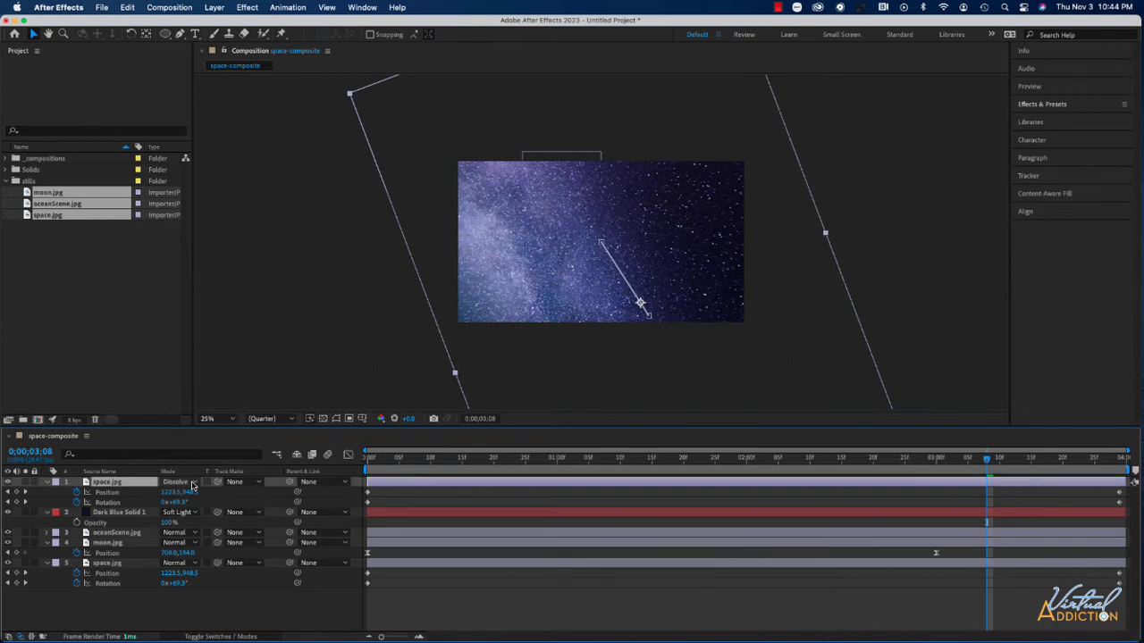
pyautogui.hotkey('shift', '=')
pyautogui.hotkey('shift', '=')
pyautogui.hotkey('shift', '=')
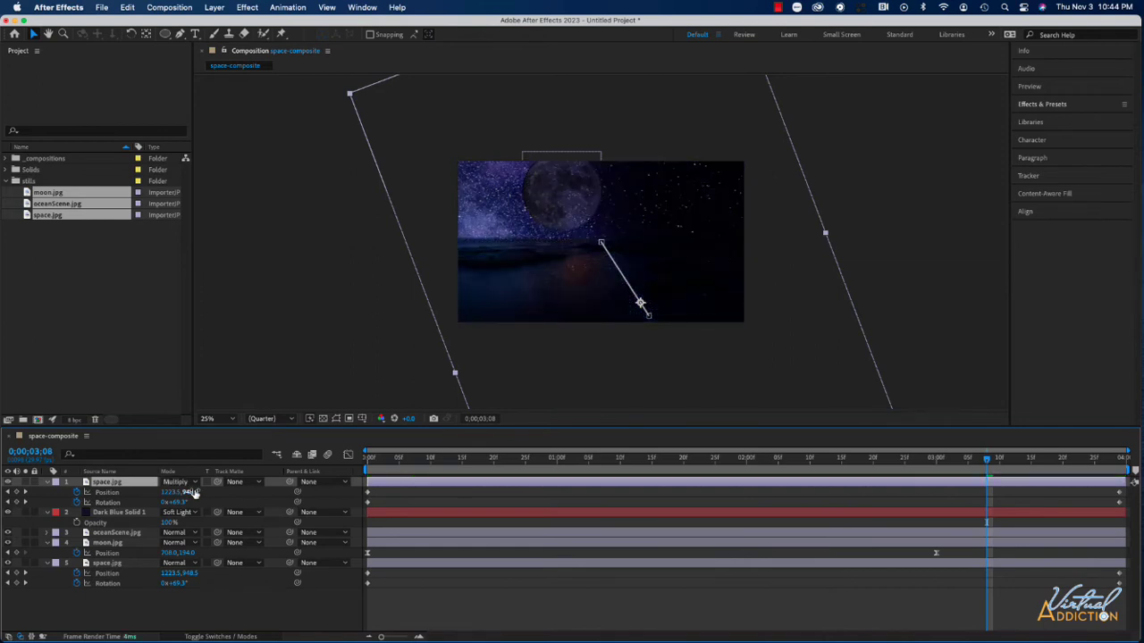
pyautogui.hotkey('shift', '=')
pyautogui.hotkey('shift', '=')
pyautogui.hotkey('shift', '=')
pyautogui.hotkey('shift', '=')
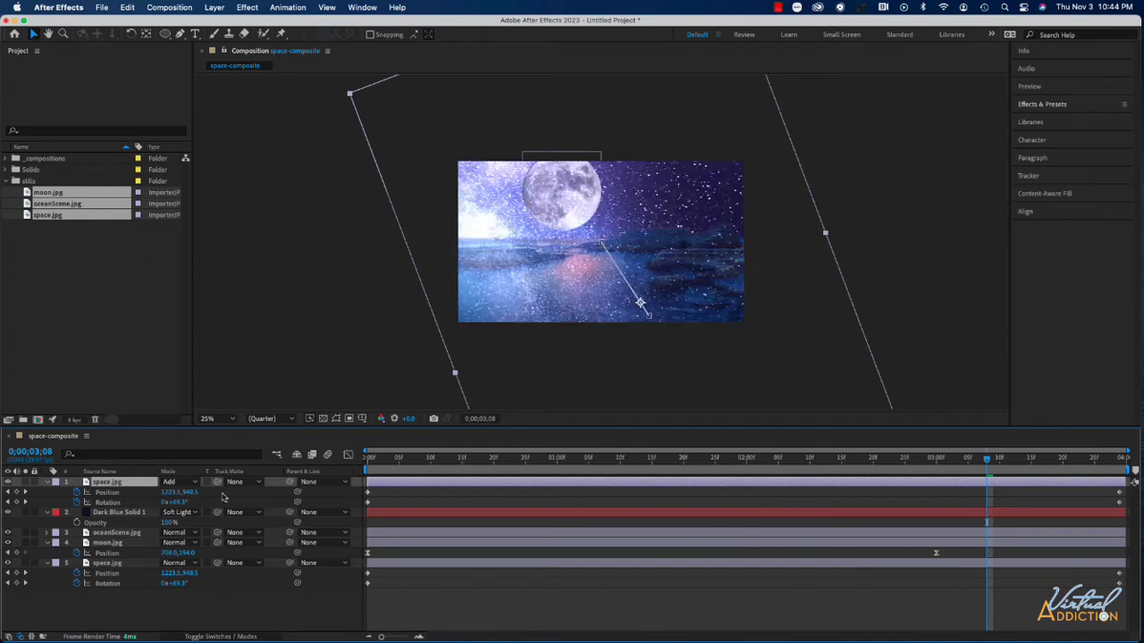
pyautogui.hotkey('shift', '=')
pyautogui.hotkey('shift', '=')
pyautogui.hotkey('shift', '=')
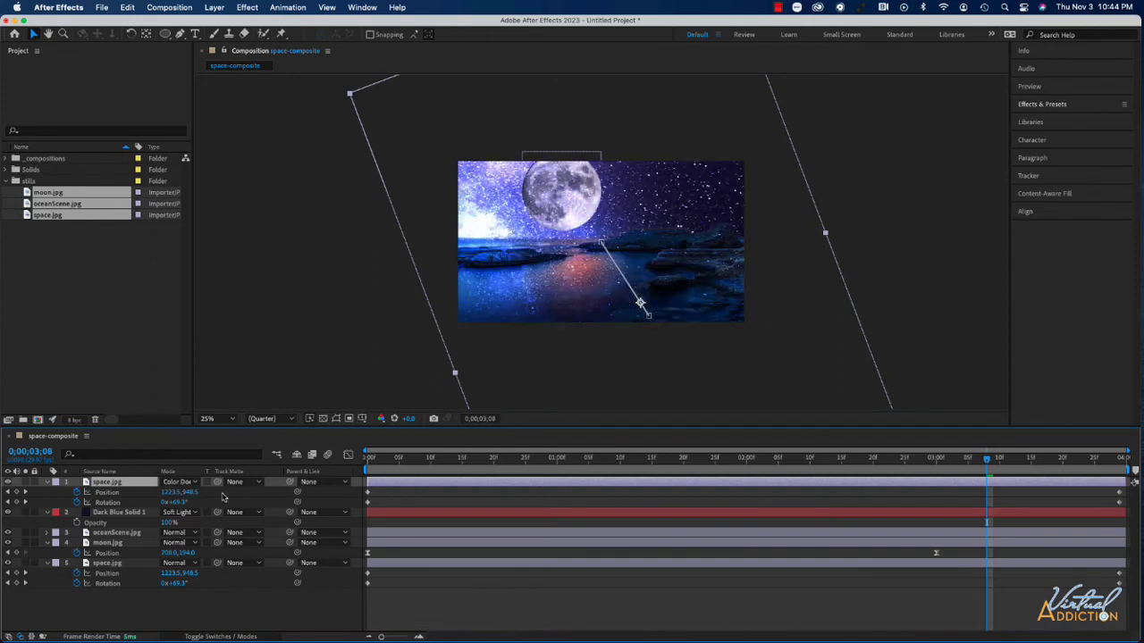
pyautogui.click(179, 481)
pyautogui.click(183, 471)
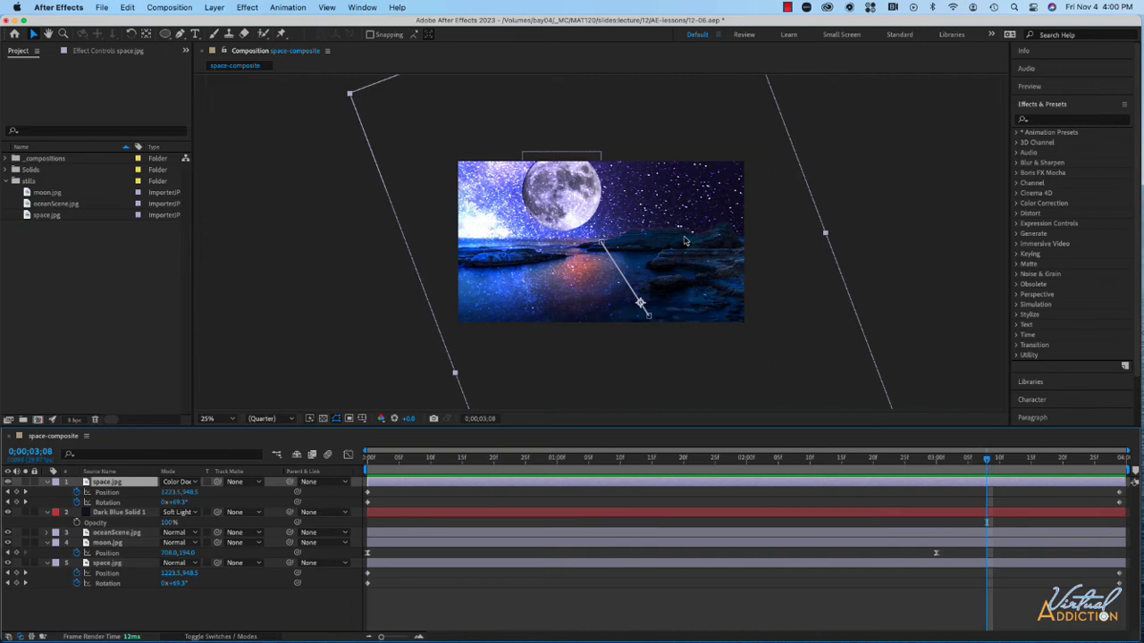
# Scrub the timeline from 3;08 back to 2;07 to review how the blended sky duplicate moves
pyautogui.click(986, 460)
pyautogui.moveTo(985, 461); pyautogui.dragTo(950, 460)
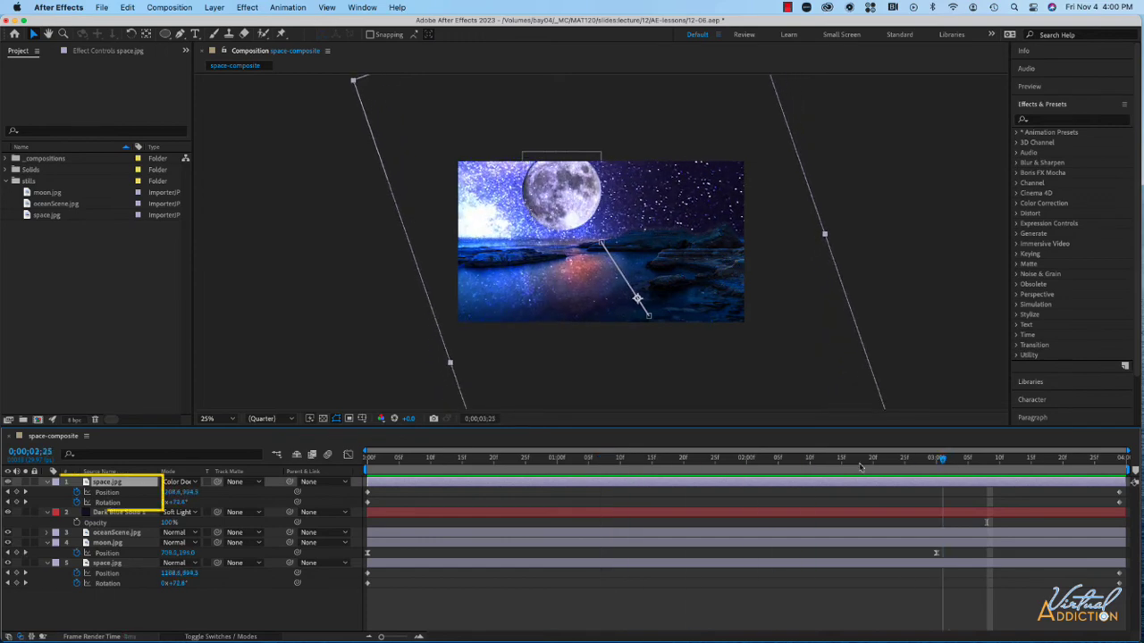
pyautogui.moveTo(860, 461); pyautogui.dragTo(810, 482)
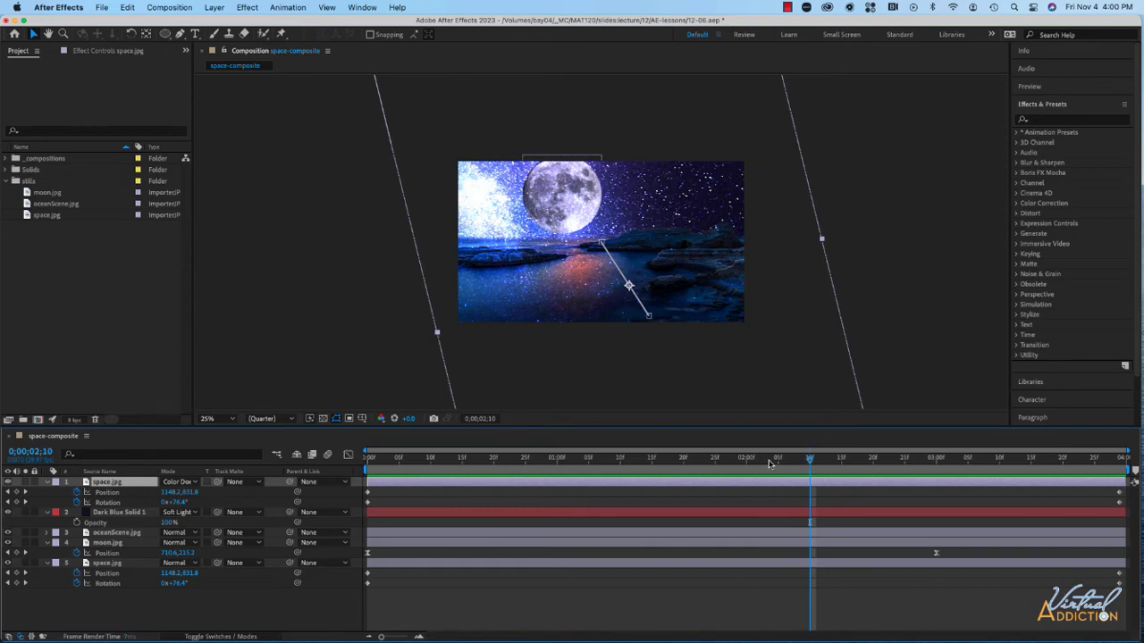
pyautogui.moveTo(770, 462)
pyautogui.mouseDown()
pyautogui.moveTo(707, 460)
pyautogui.moveTo(790, 459)
pyautogui.mouseUp()
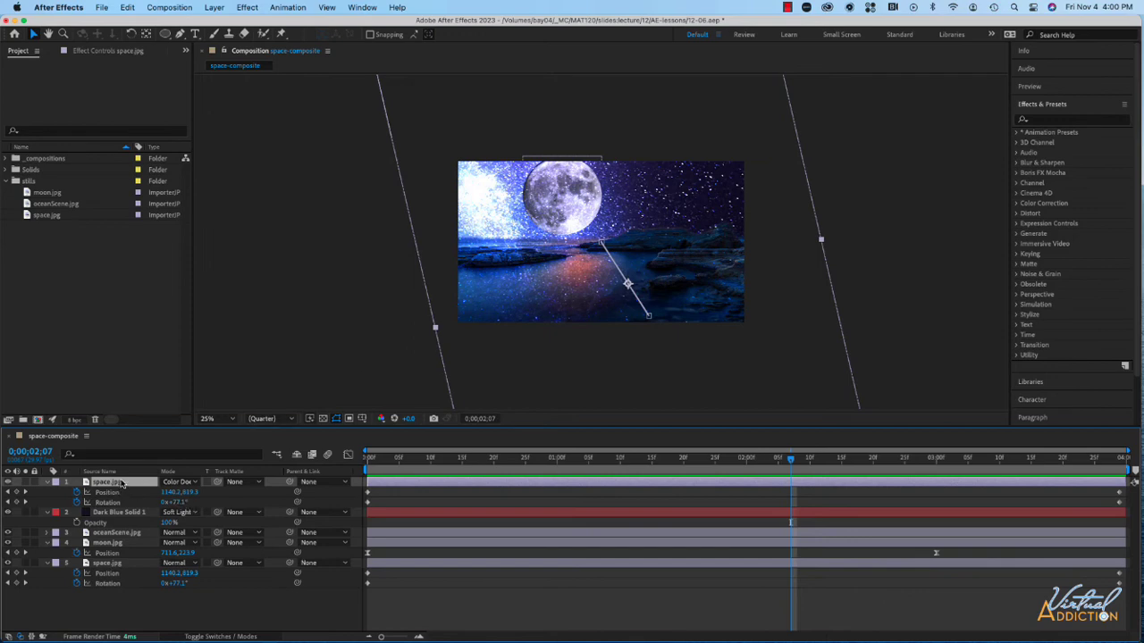
# With no layer selected, start a white-filled Pen shape outside the ocean's left edge and trace the underside of the left rocks
pyautogui.click(136, 601)
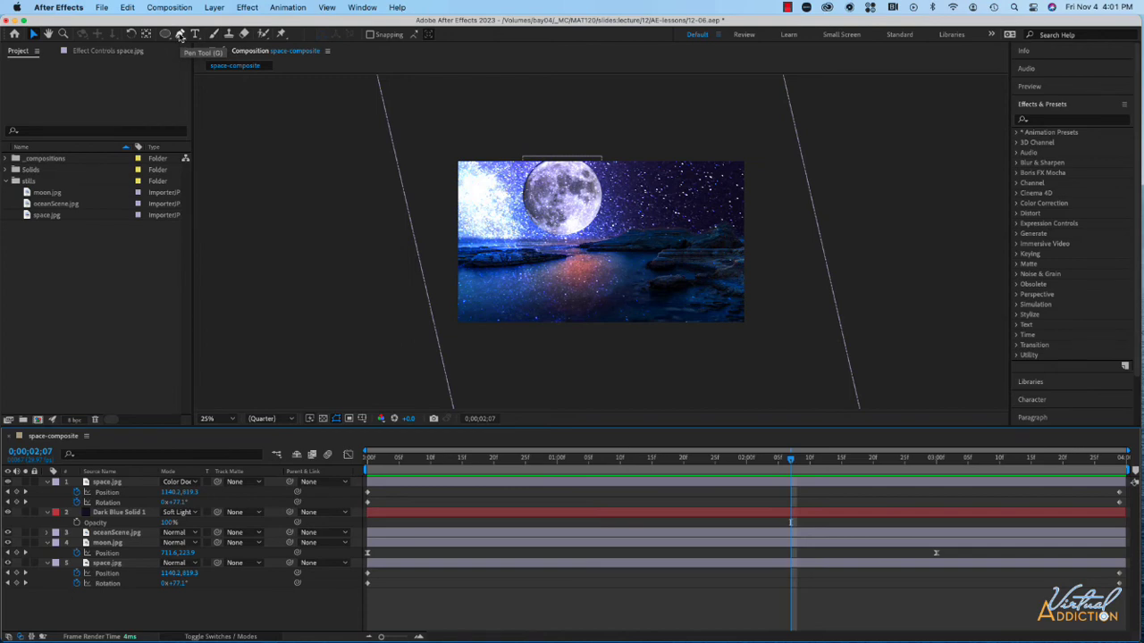
pyautogui.click(180, 34)
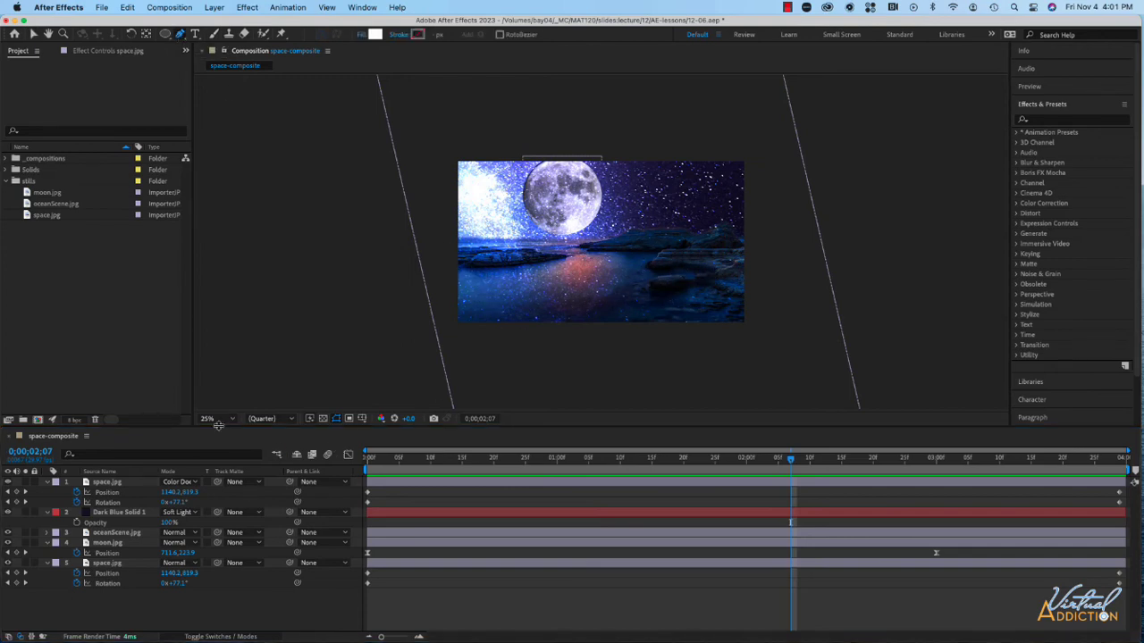
pyautogui.click(218, 418)
pyautogui.click(223, 437)
pyautogui.click(405, 280)
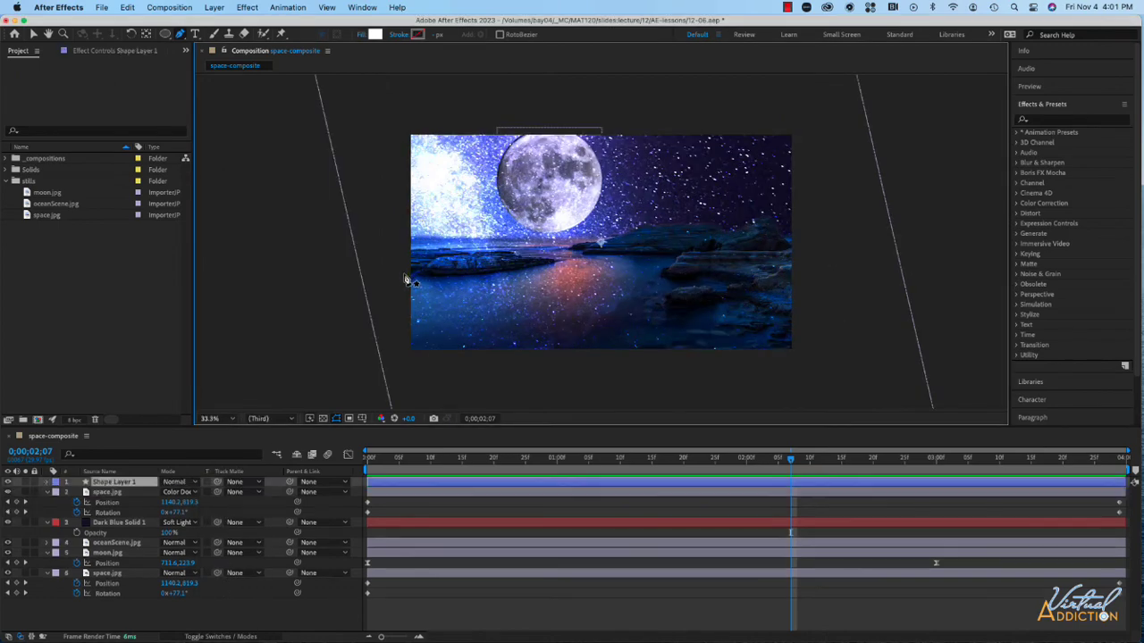
pyautogui.click(459, 277)
pyautogui.click(540, 268)
pyautogui.click(586, 255)
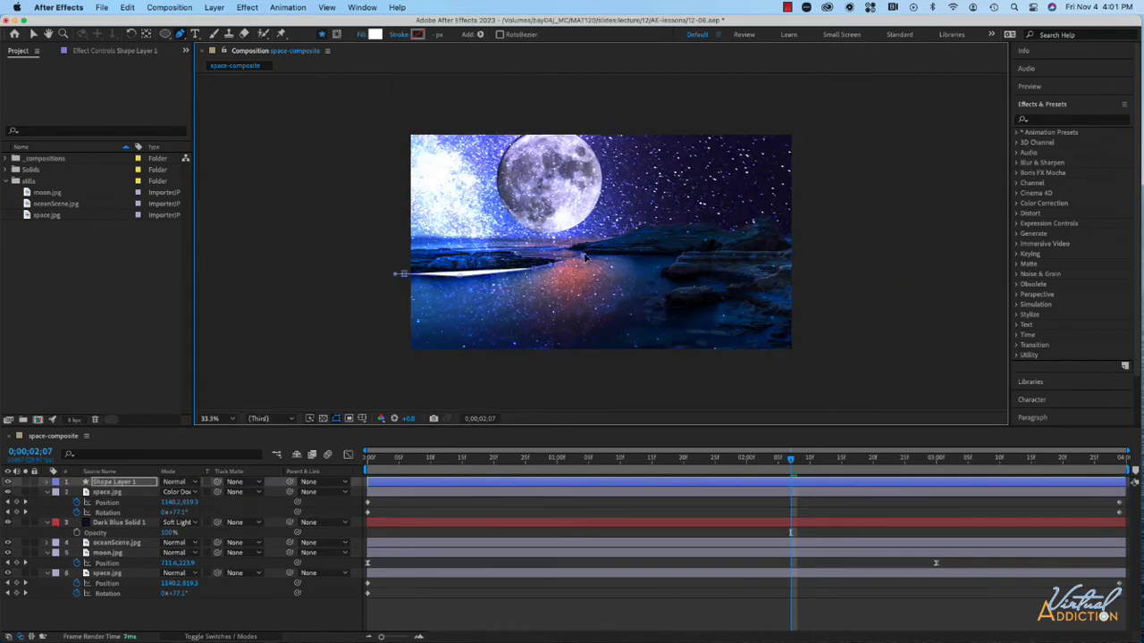
# Continue the Pen path around the left rocks' tip, across the narrow inlet and along the water's far shore to the right rocks
pyautogui.click(560, 270)
pyautogui.click(537, 260)
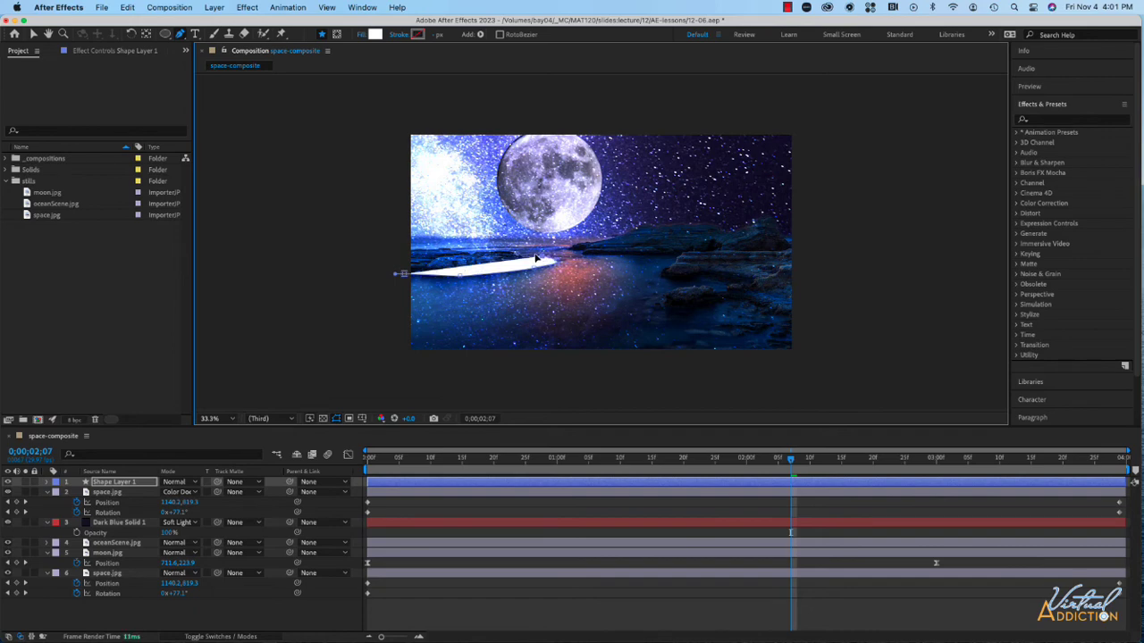
pyautogui.click(552, 253)
pyautogui.click(576, 253)
pyautogui.moveTo(588, 259); pyautogui.dragTo(600, 259)
pyautogui.click(669, 257)
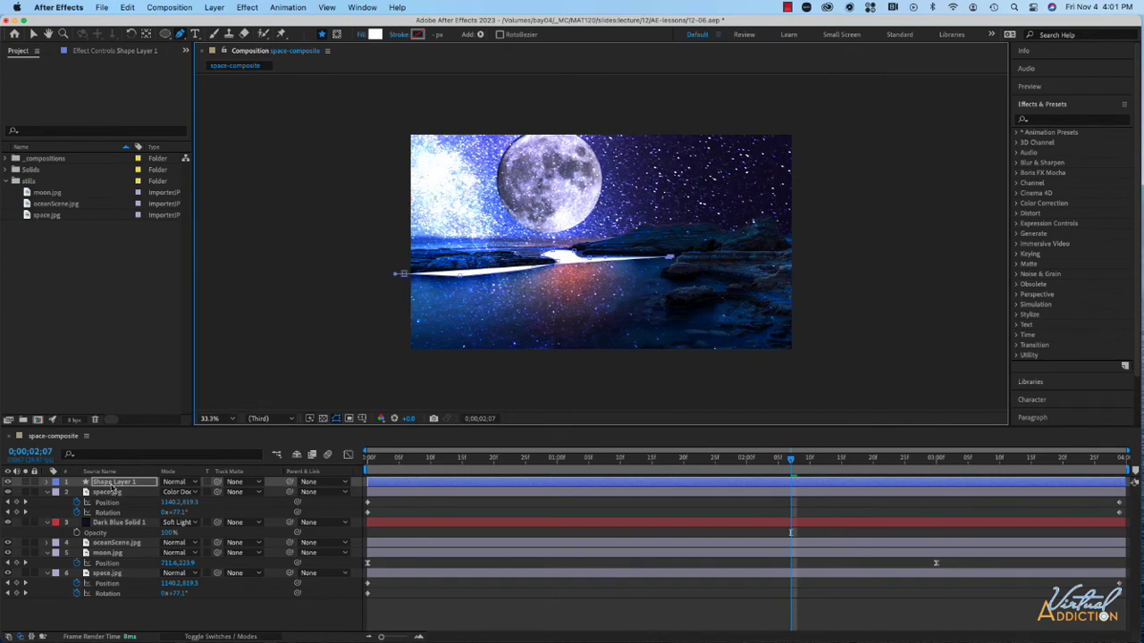
# Lower Shape Layer 1's opacity to 54% so the shoreline shows through while tracing
pyautogui.press('t')
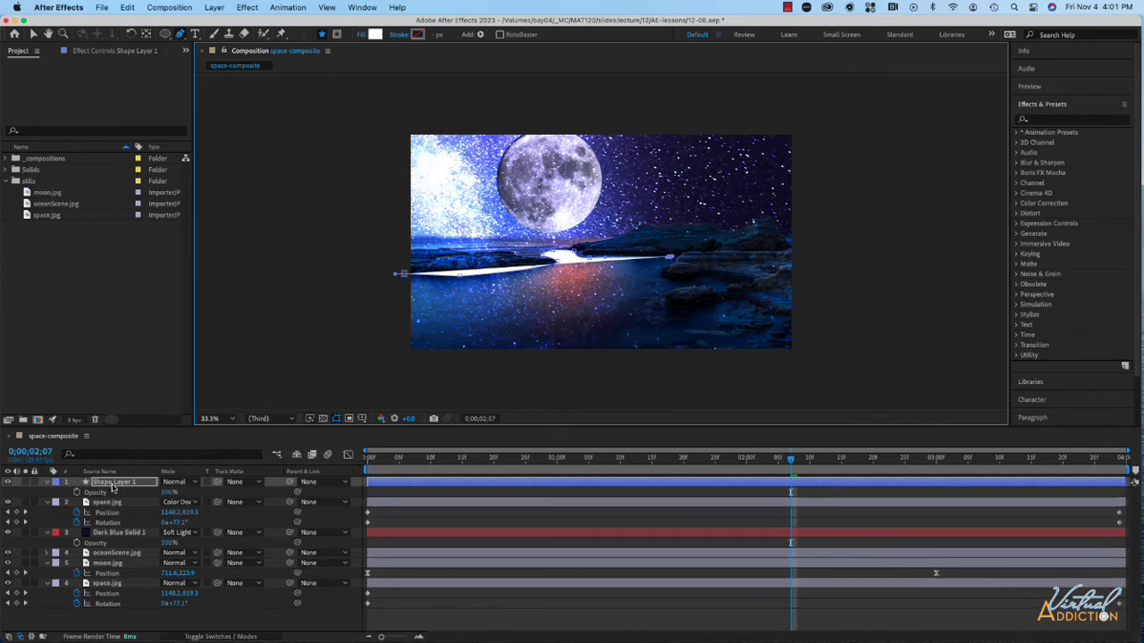
pyautogui.moveTo(168, 493); pyautogui.dragTo(132, 496)
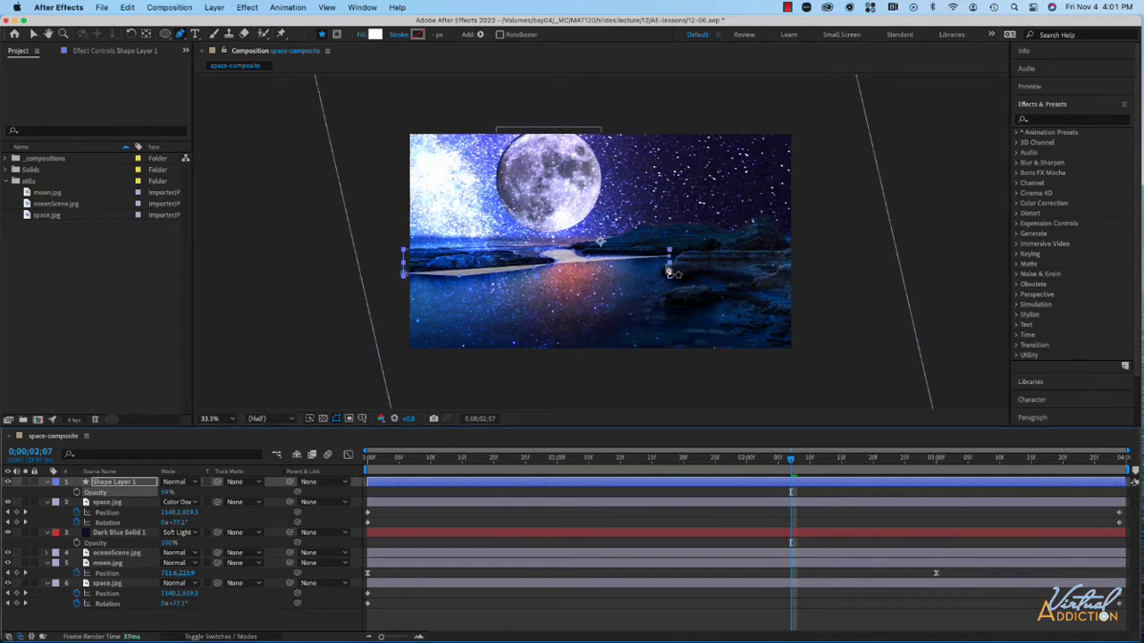
# Resume the path at its last point and trace around the upper right rock down to the next rock's edge
pyautogui.press('/')
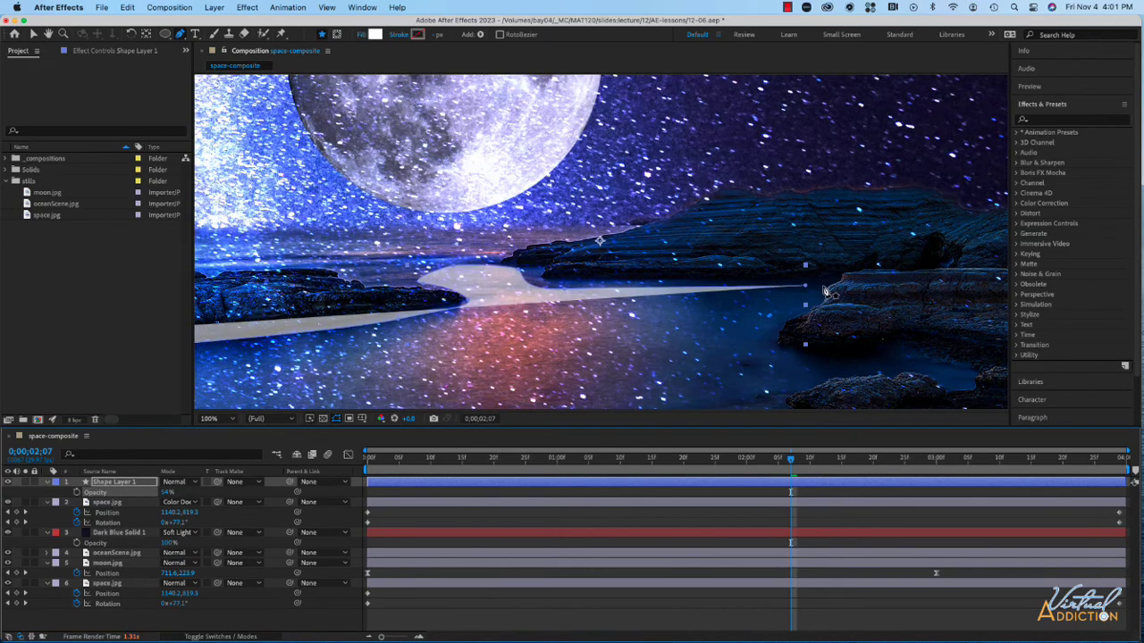
pyautogui.click(823, 293)
pyautogui.press('super+z')
pyautogui.click(805, 286)
pyautogui.moveTo(822, 289); pyautogui.dragTo(831, 297)
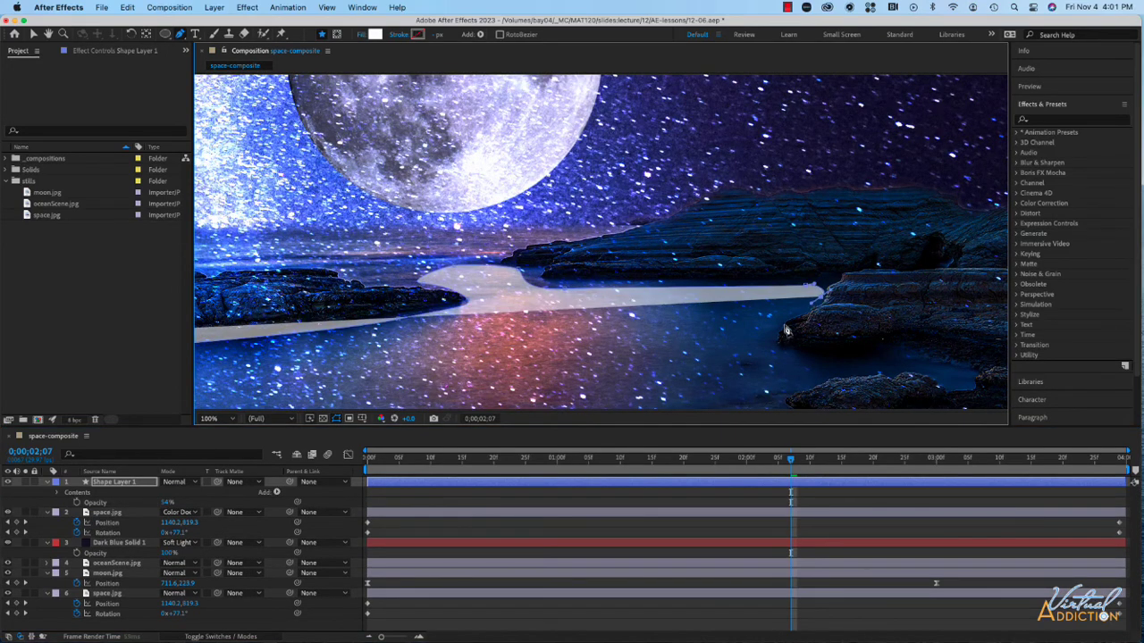
pyautogui.moveTo(775, 338); pyautogui.dragTo(800, 353)
pyautogui.click(872, 366)
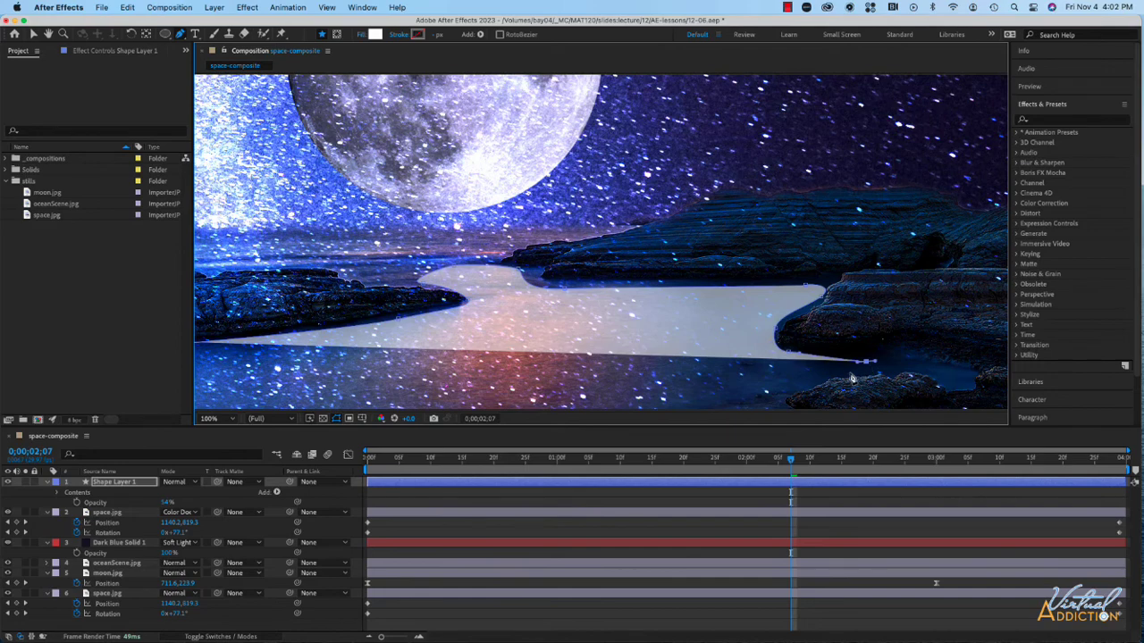
pyautogui.click(855, 380)
pyautogui.click(784, 393)
# Trace the path around the middle right rock and the water pocket beneath it
pyautogui.scroll(-5, 749, 392)
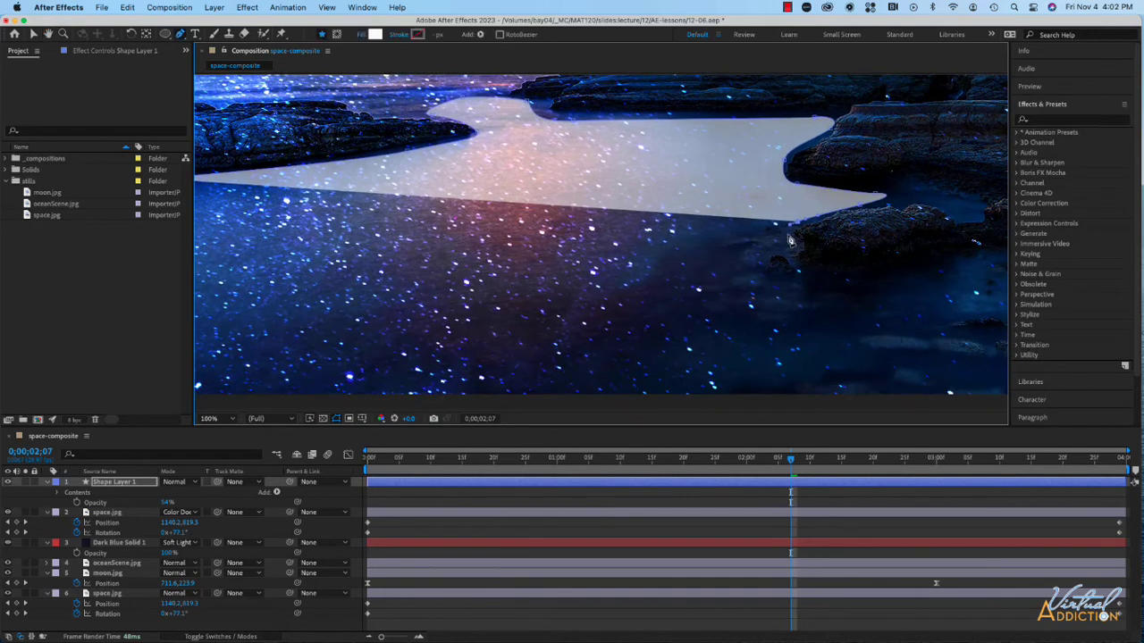
pyautogui.click(792, 249)
pyautogui.click(761, 272)
pyautogui.moveTo(844, 293); pyautogui.dragTo(860, 286)
pyautogui.press('space')
pyautogui.moveTo(955, 273); pyautogui.dragTo(719, 304)
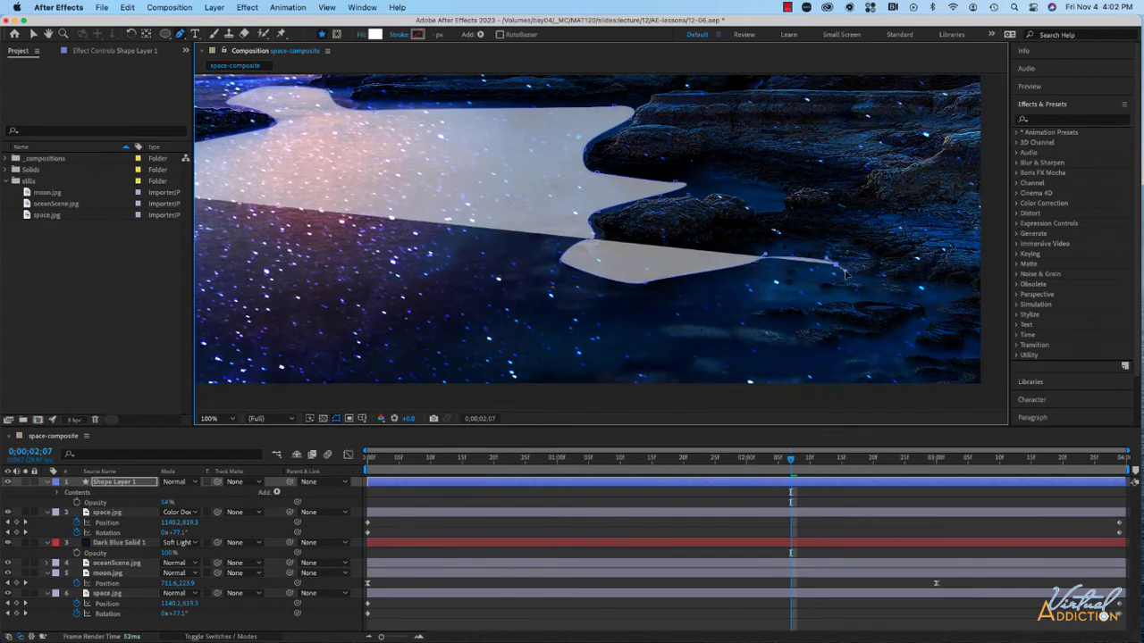
pyautogui.click(729, 323)
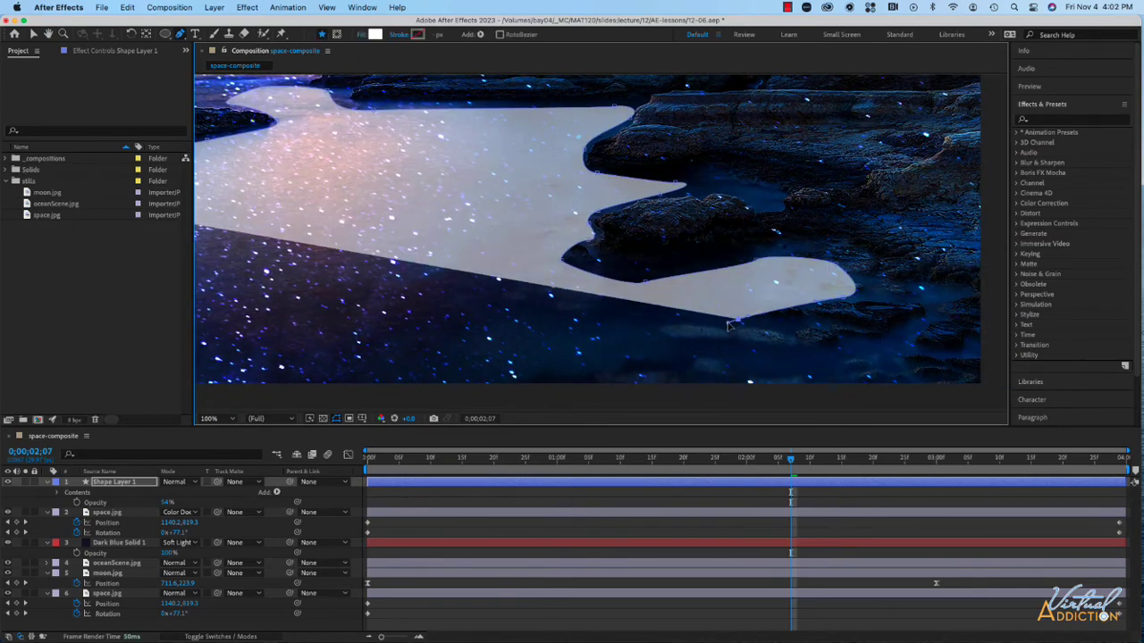
# Continue the path around the lowest right rocks and down to the image's bottom edge
pyautogui.press('space')
pyautogui.moveTo(742, 330); pyautogui.dragTo(707, 230)
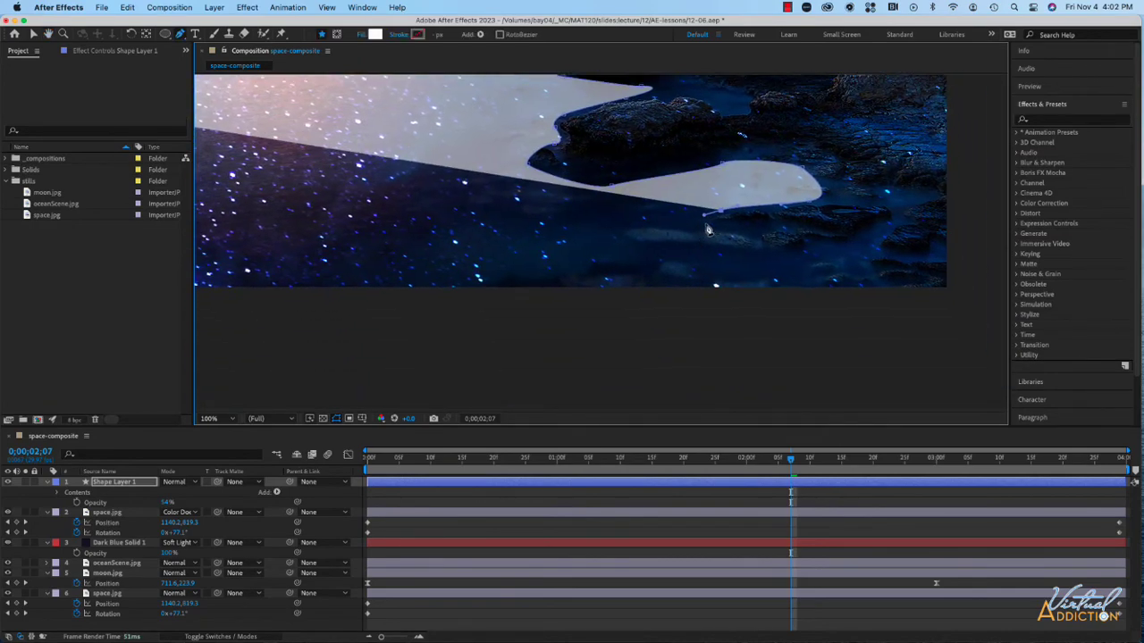
pyautogui.click(766, 253)
pyautogui.click(868, 236)
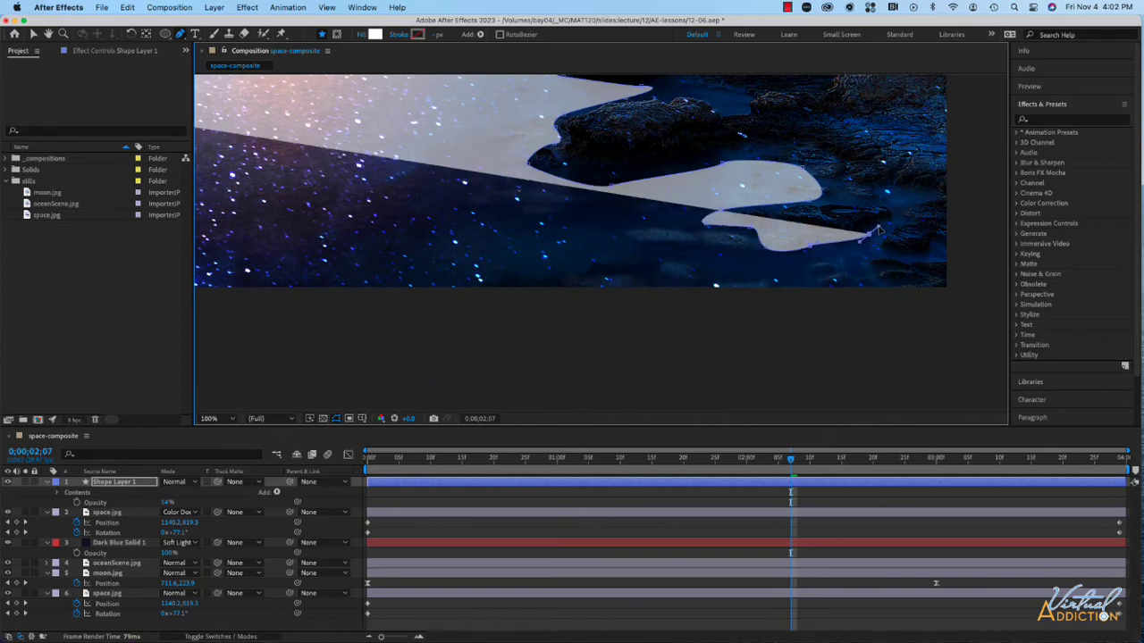
pyautogui.click(889, 227)
pyautogui.click(795, 295)
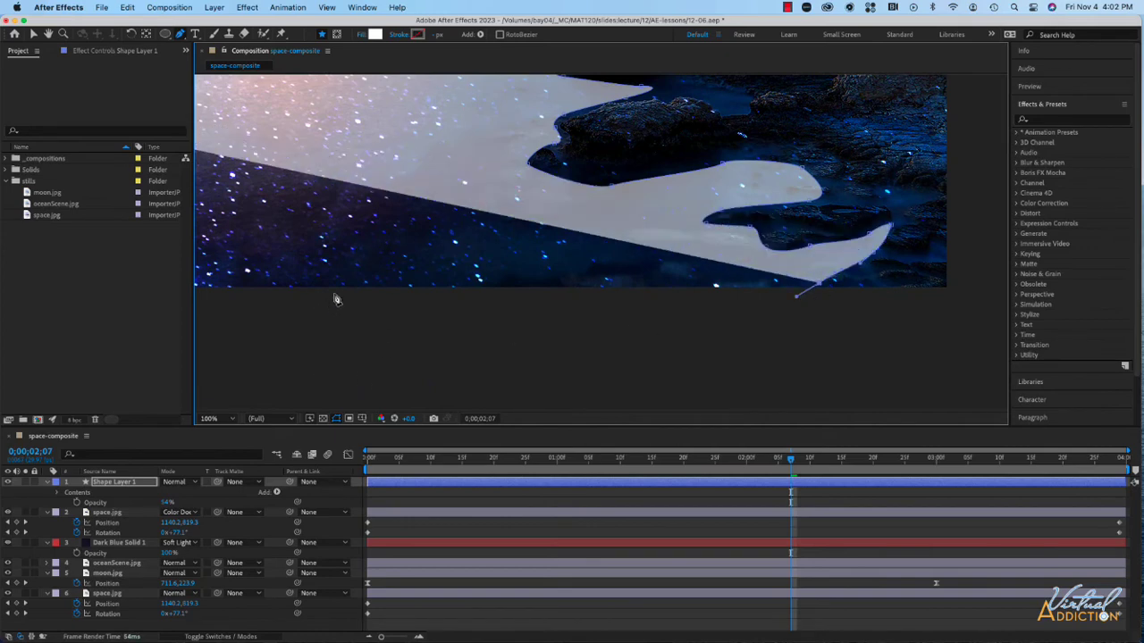
# Run the path along the image's bottom edge to the lower-left corner and close it at the starting point
pyautogui.press(',')
pyautogui.press('space')
pyautogui.moveTo(418, 288); pyautogui.dragTo(528, 302)
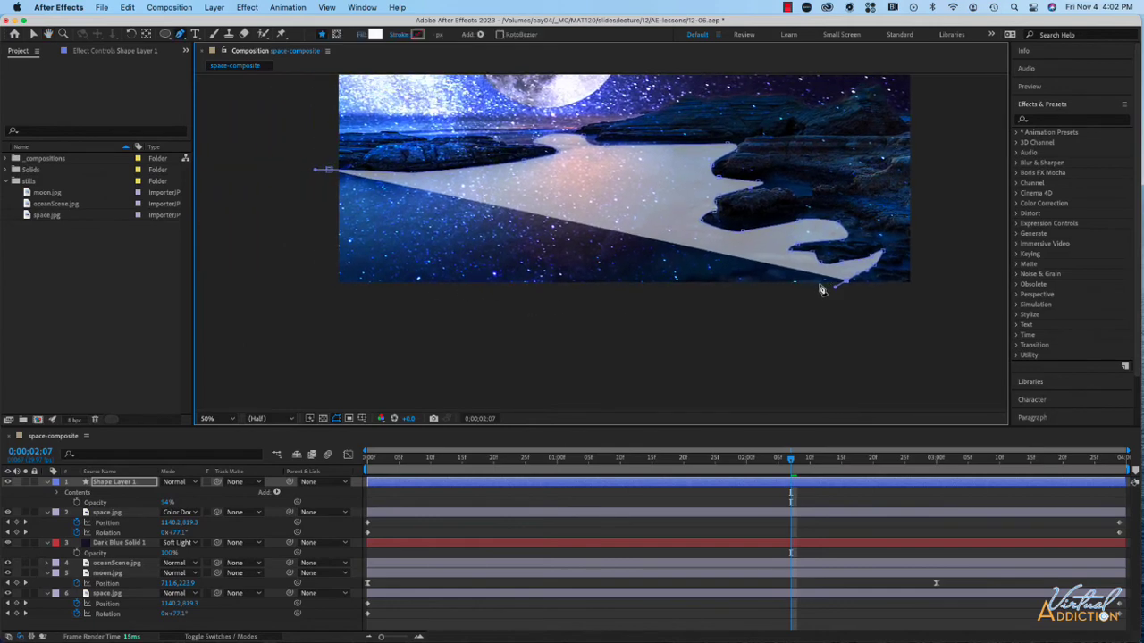
pyautogui.click(332, 283)
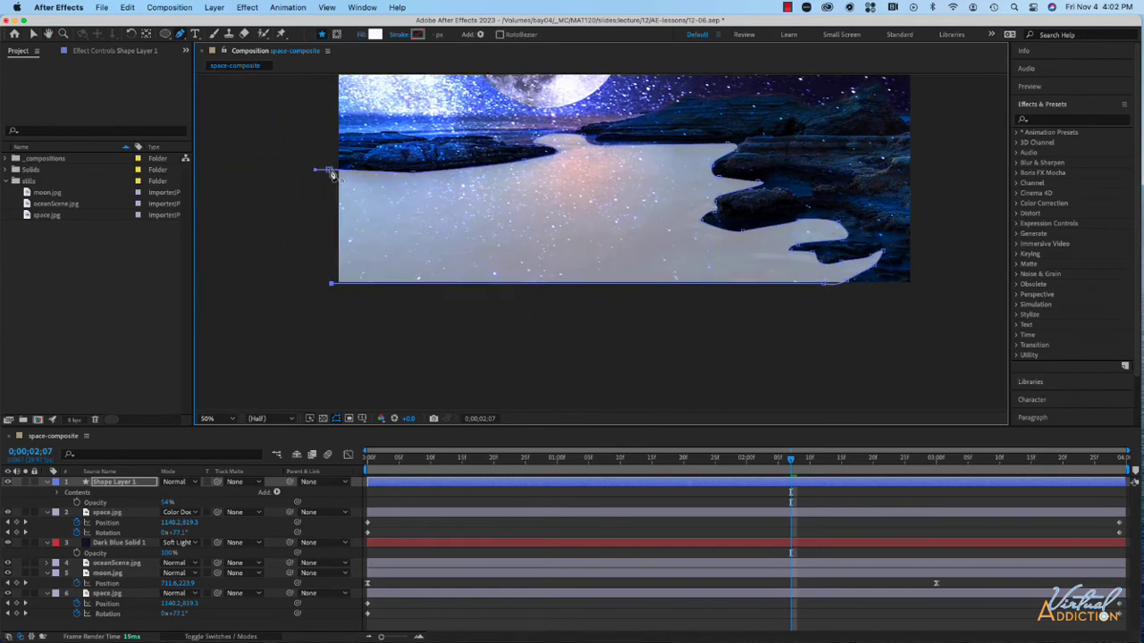
pyautogui.click(331, 174)
# Restore the water shape's opacity to 100%
pyautogui.press('space')
pyautogui.moveTo(620, 286); pyautogui.dragTo(600, 372)
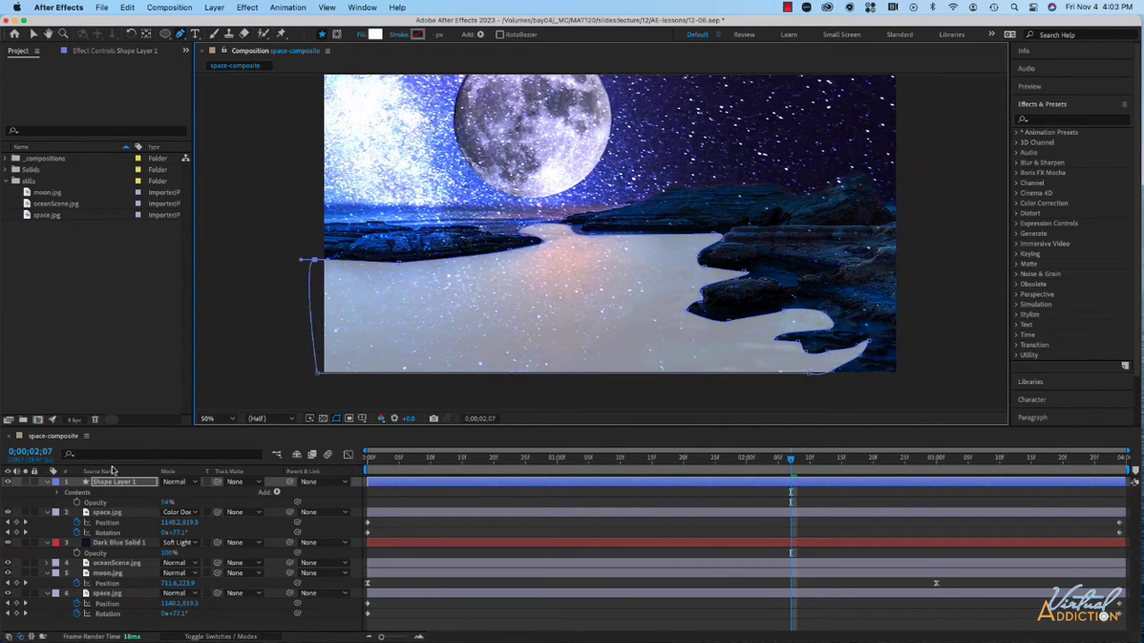
pyautogui.moveTo(168, 502); pyautogui.dragTo(251, 503)
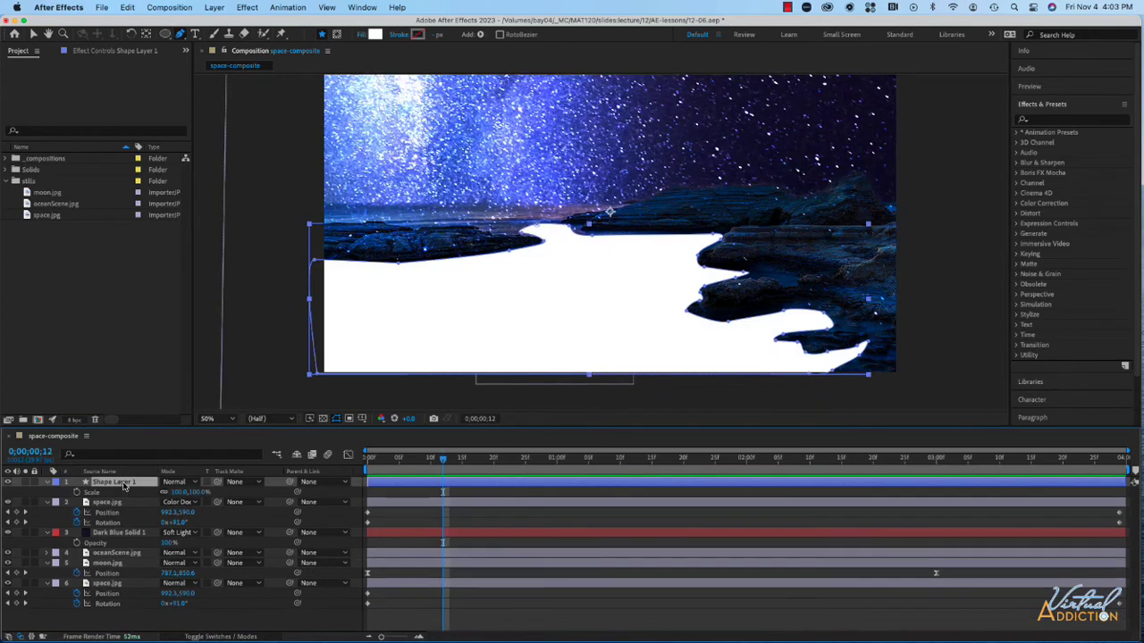
# Rename Shape Layer 1 as "shape mask"
pyautogui.press('s')
pyautogui.press('Return')
pyautogui.write('shape mask')
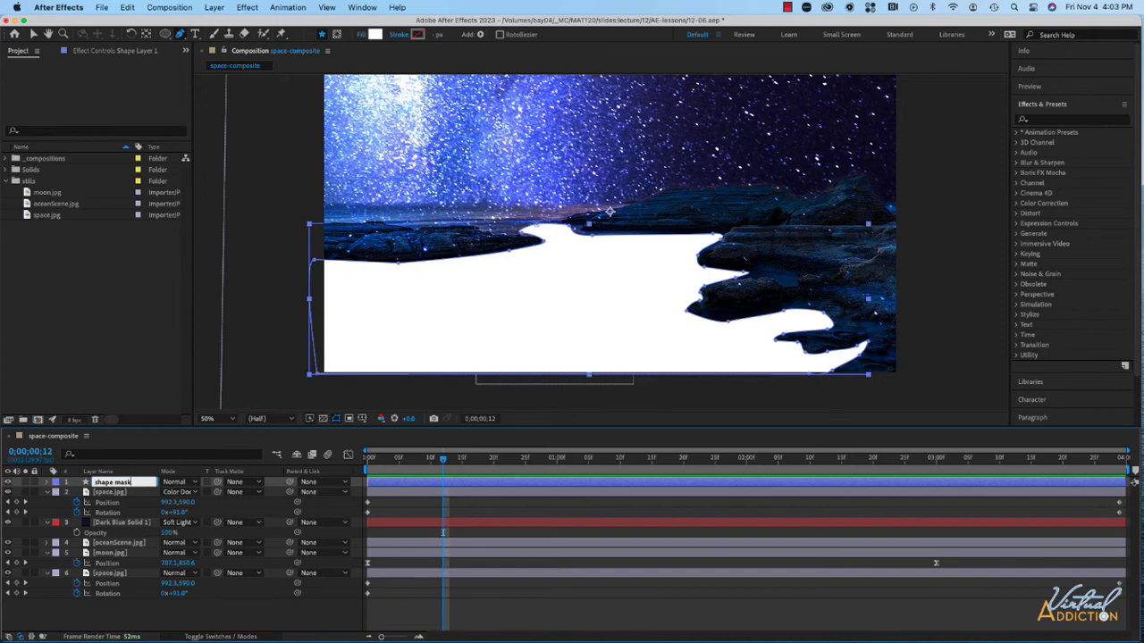
pyautogui.press('Return')
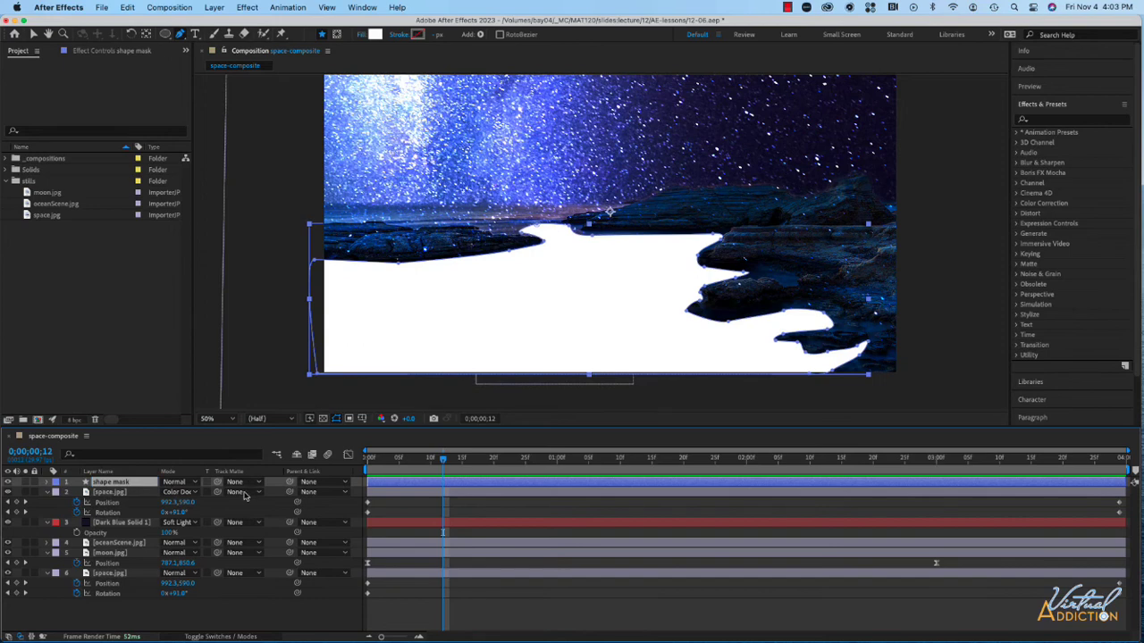
# Set the shape mask layer as the track matte of the top space.jpg layer
pyautogui.click(257, 493)
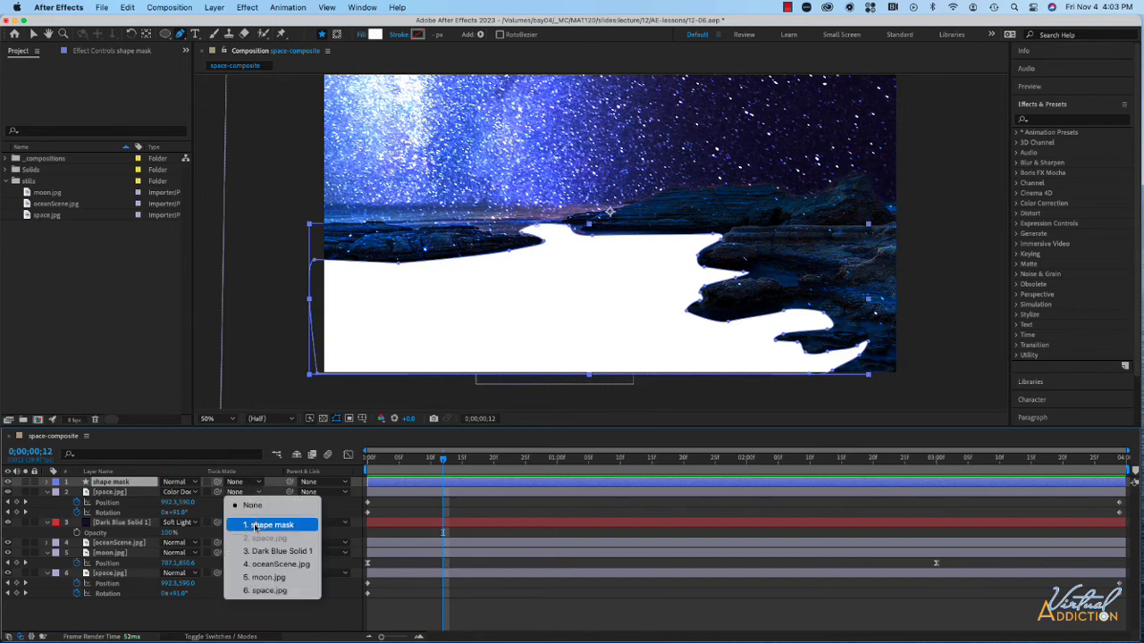
pyautogui.click(256, 525)
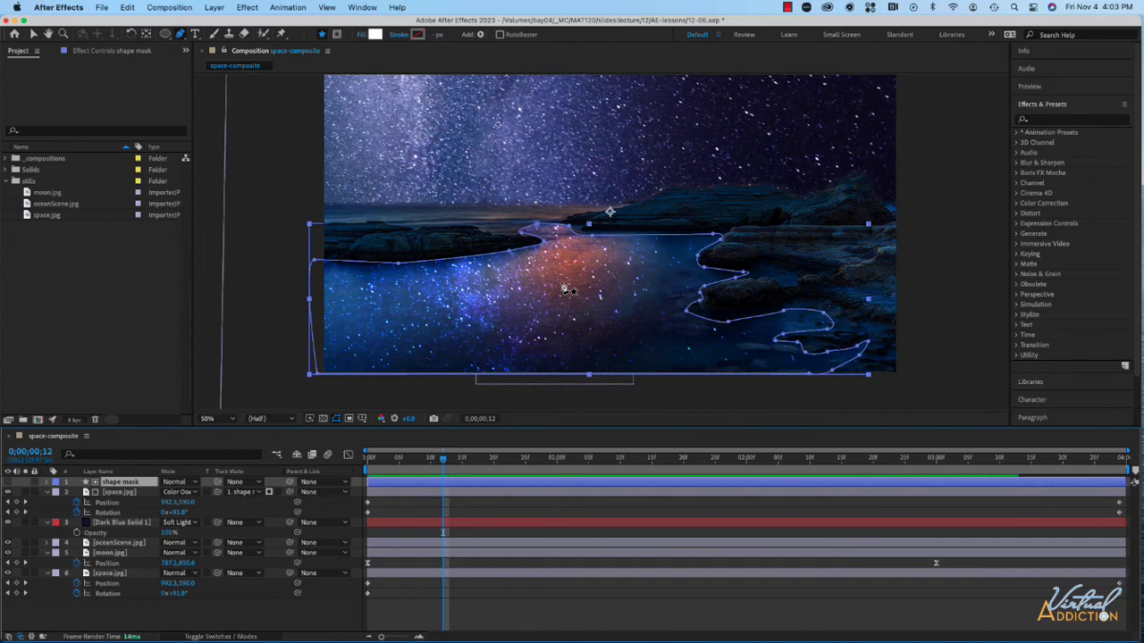
# Fit the composition view up to 100% and reduce the opacity of the top space.jpg layer to 53%
pyautogui.click(223, 420)
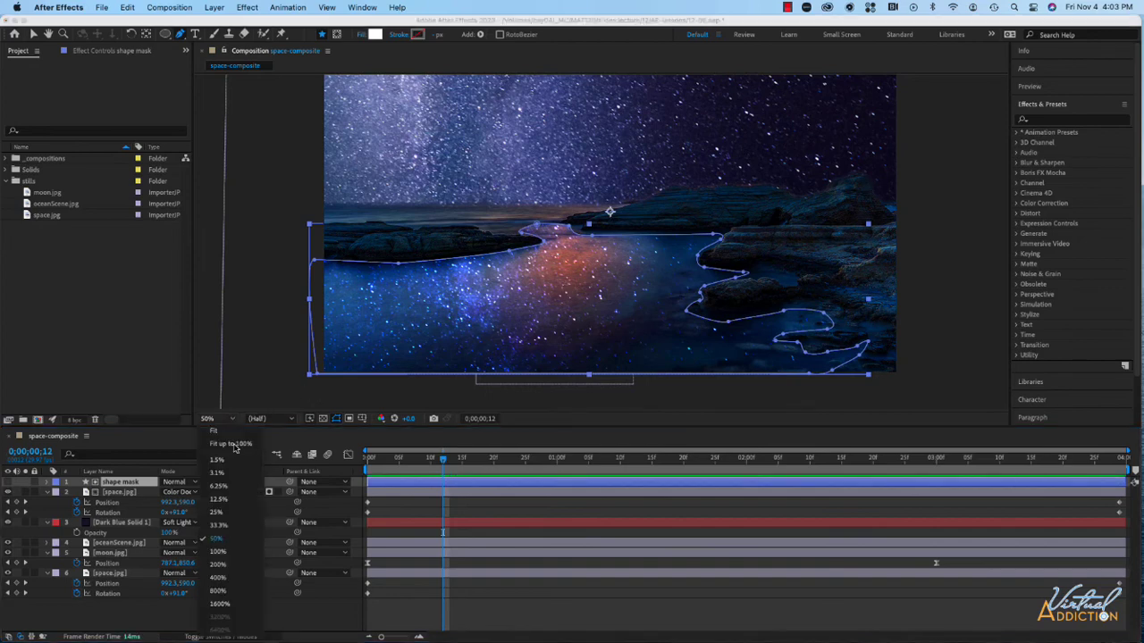
pyautogui.click(232, 444)
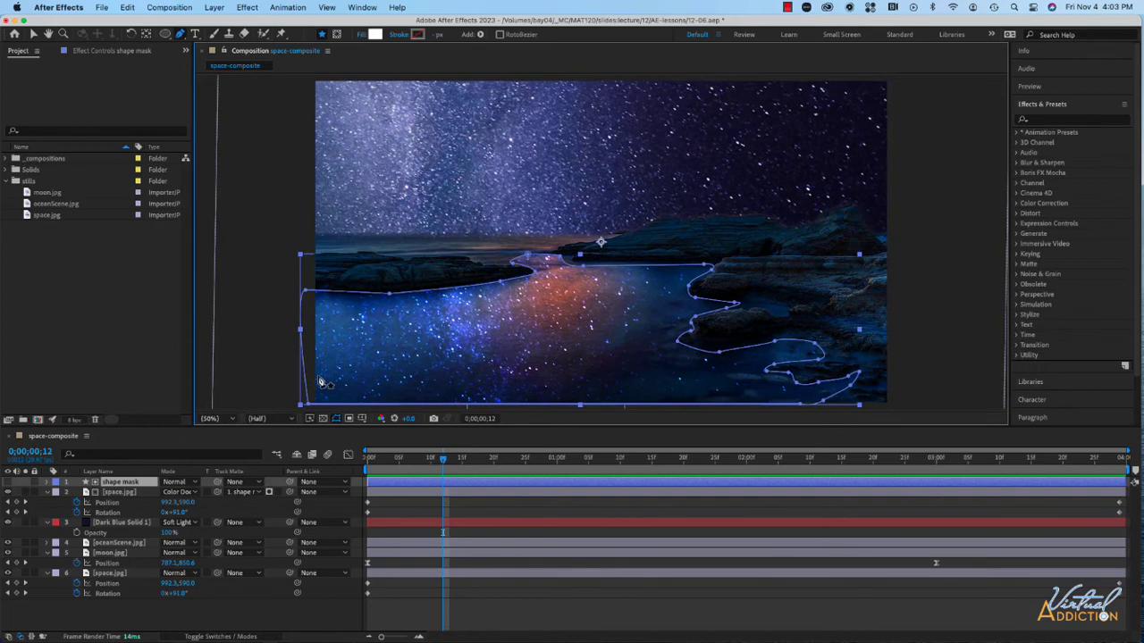
pyautogui.click(122, 524)
pyautogui.click(138, 615)
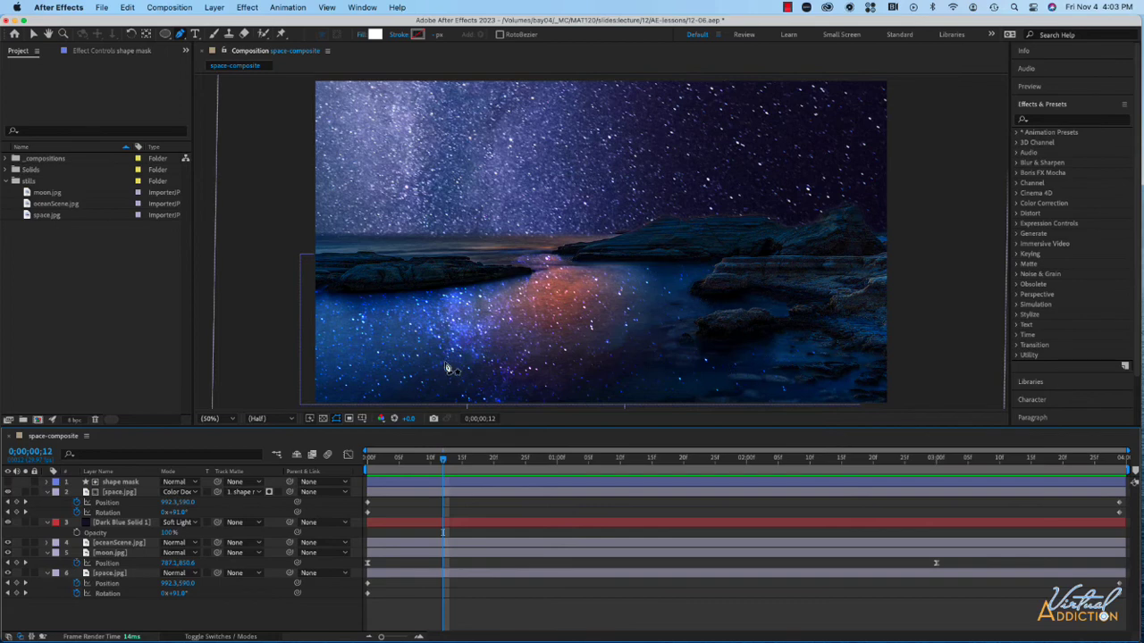
pyautogui.click(121, 496)
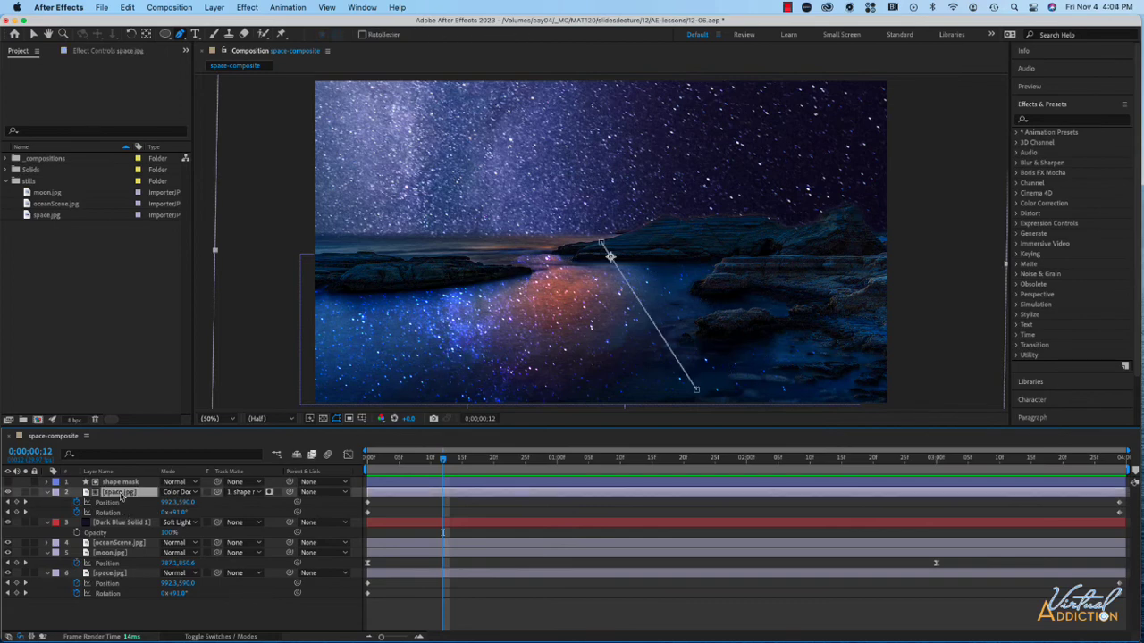
pyautogui.press('t')
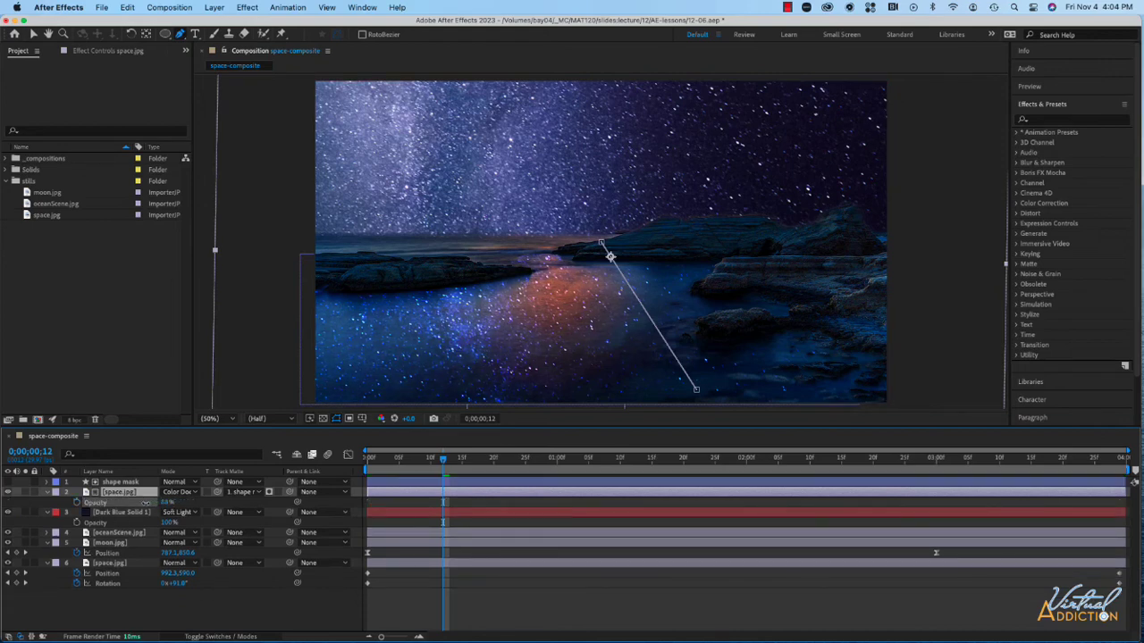
pyautogui.moveTo(140, 503); pyautogui.dragTo(141, 503)
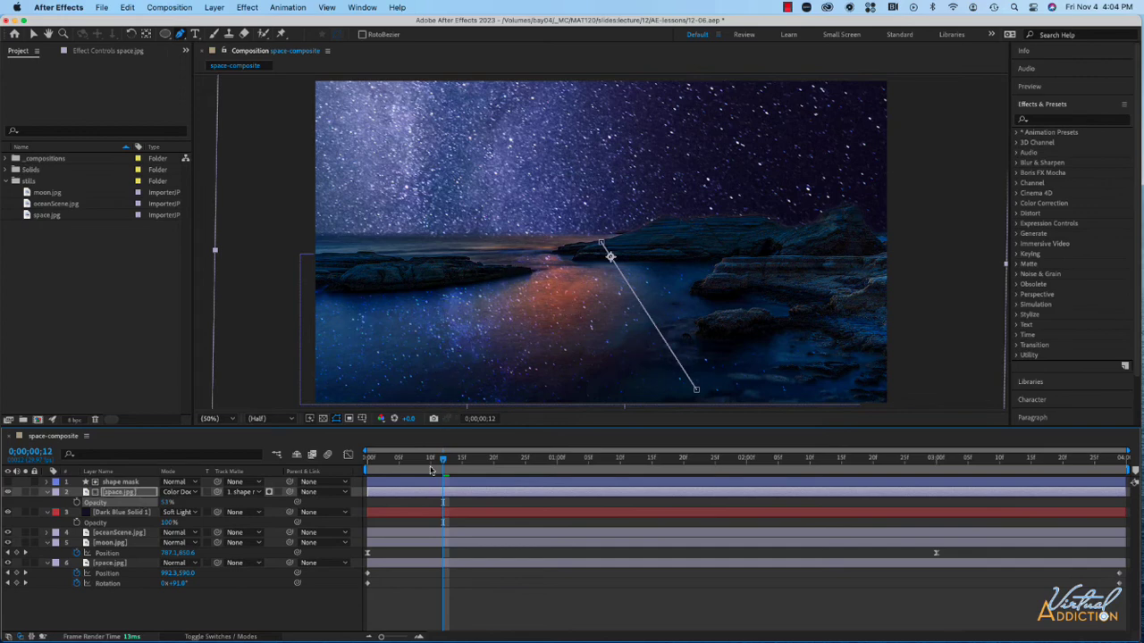
# Preview the animation from the first frame with the composition view at 33.3% magnification
pyautogui.press('Home')
pyautogui.click(284, 613)
pyautogui.press('space')
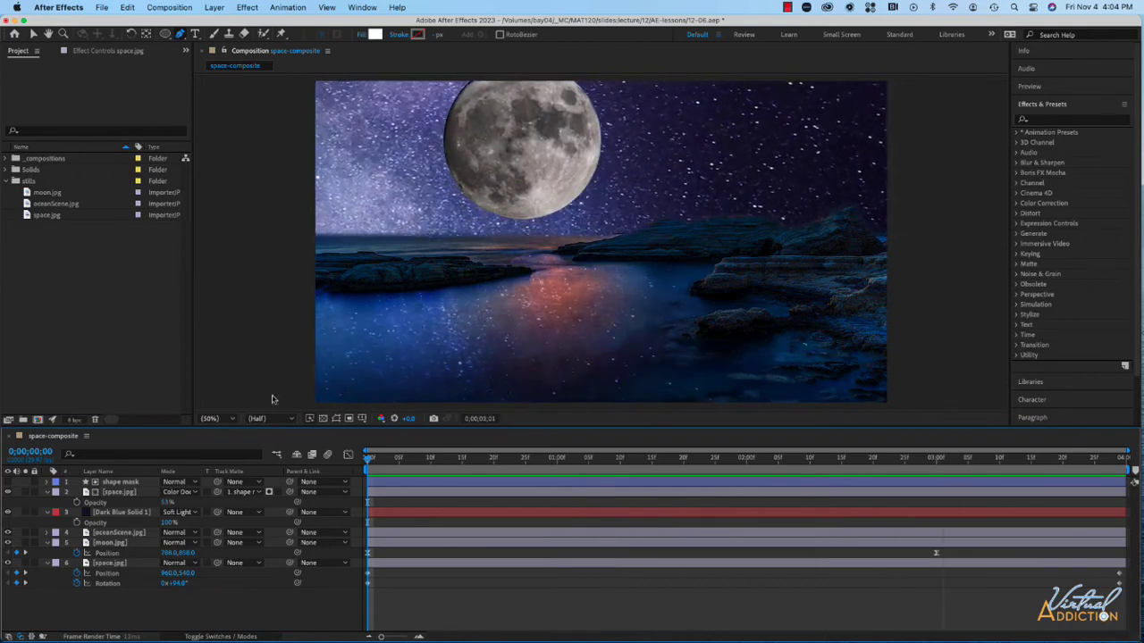
pyautogui.click(233, 420)
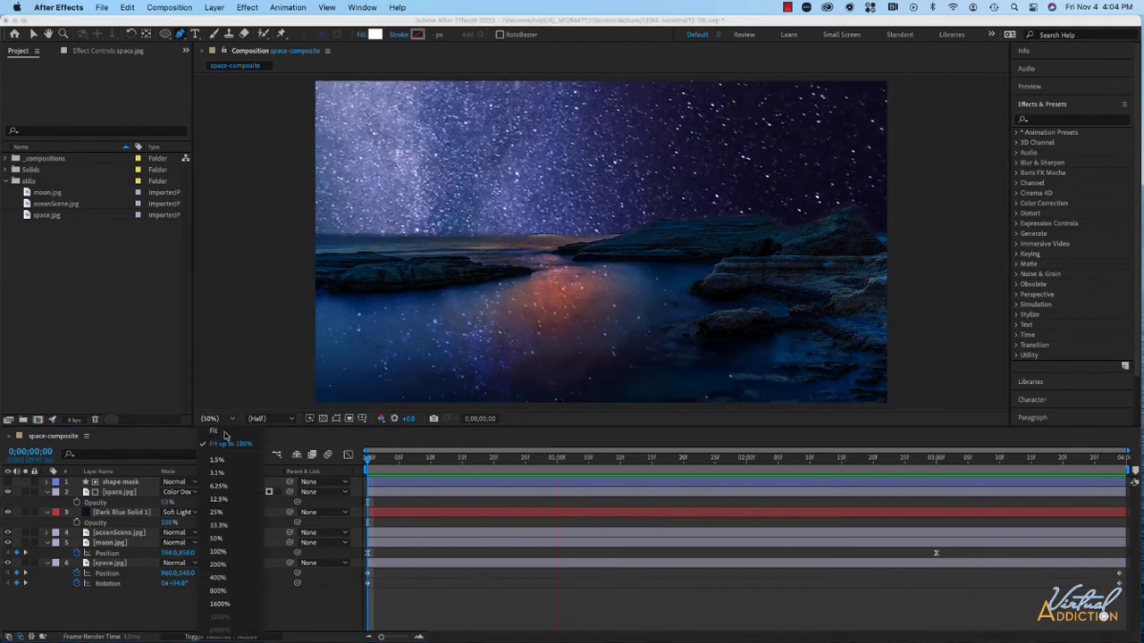
pyautogui.click(217, 524)
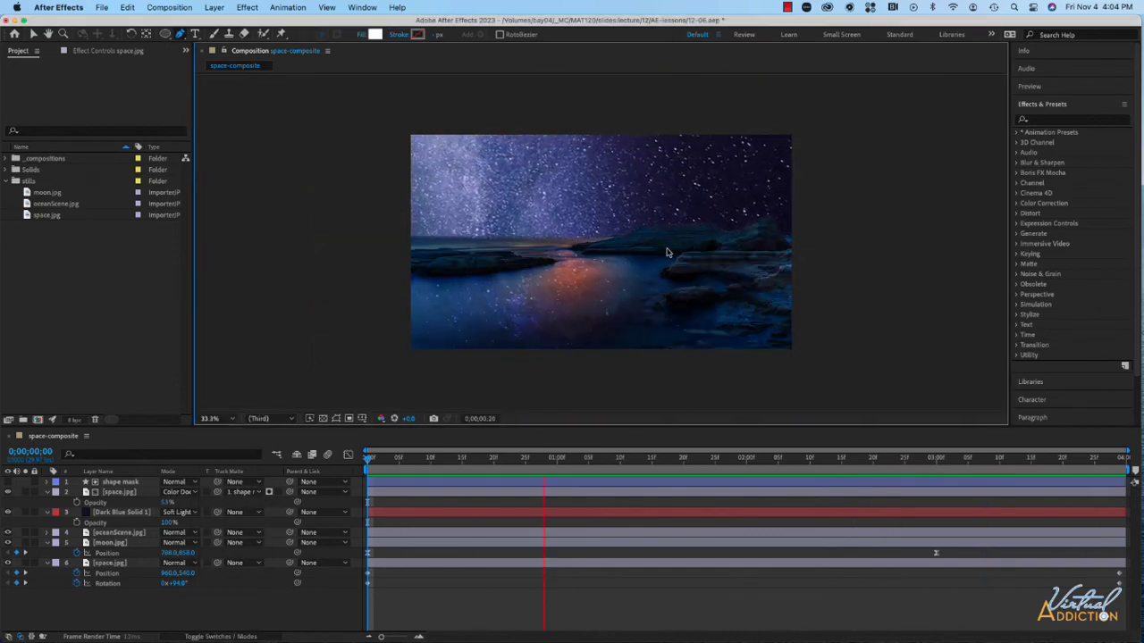
pyautogui.press('space')
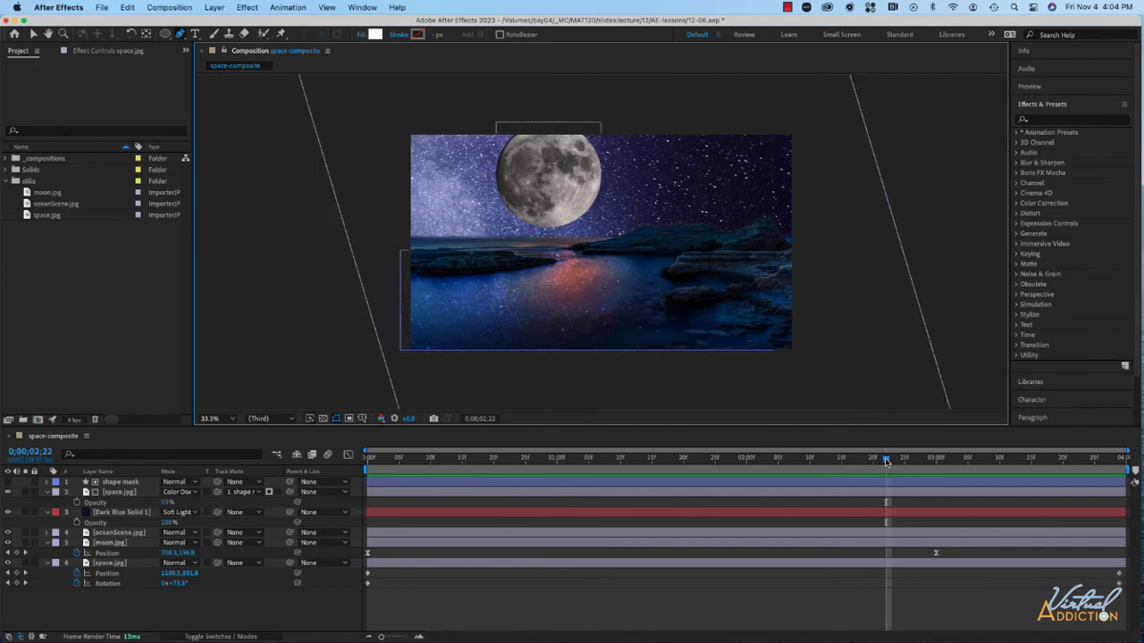
# Move the current time to 0;00;01;04 and collapse the properties of all layers
pyautogui.moveTo(886, 461); pyautogui.dragTo(582, 474)
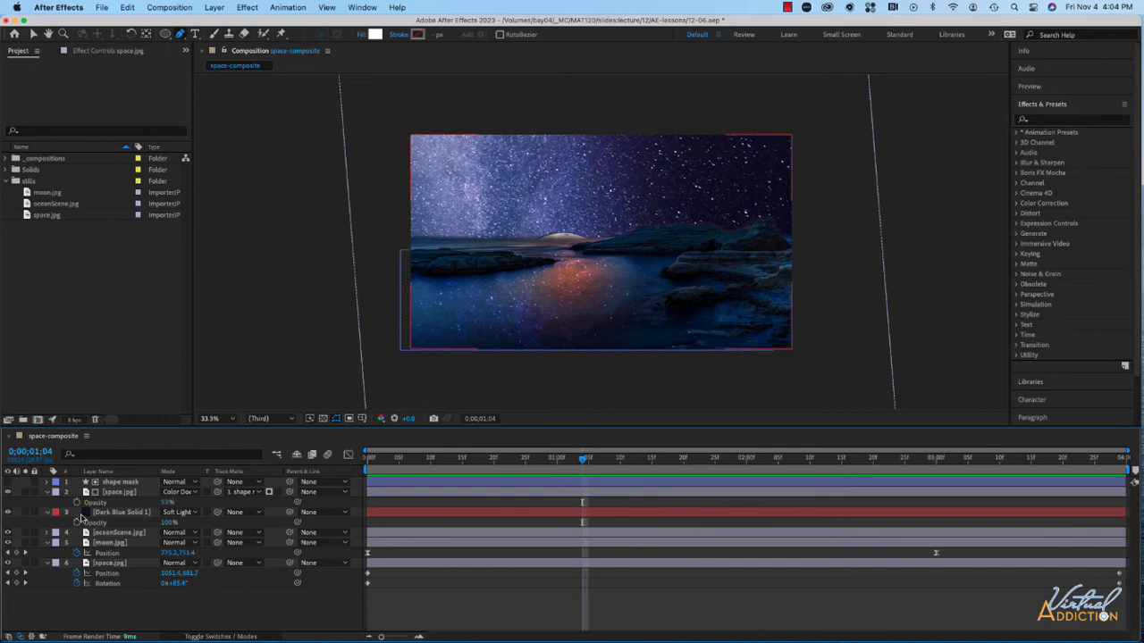
pyautogui.press('u')
pyautogui.press('u')
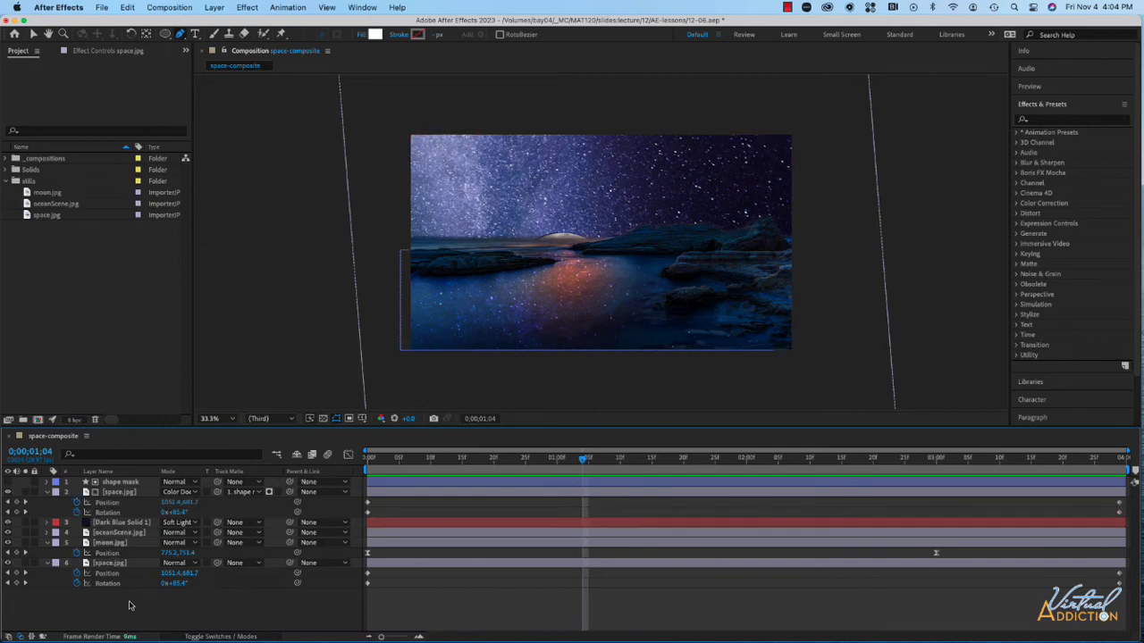
pyautogui.press('u')
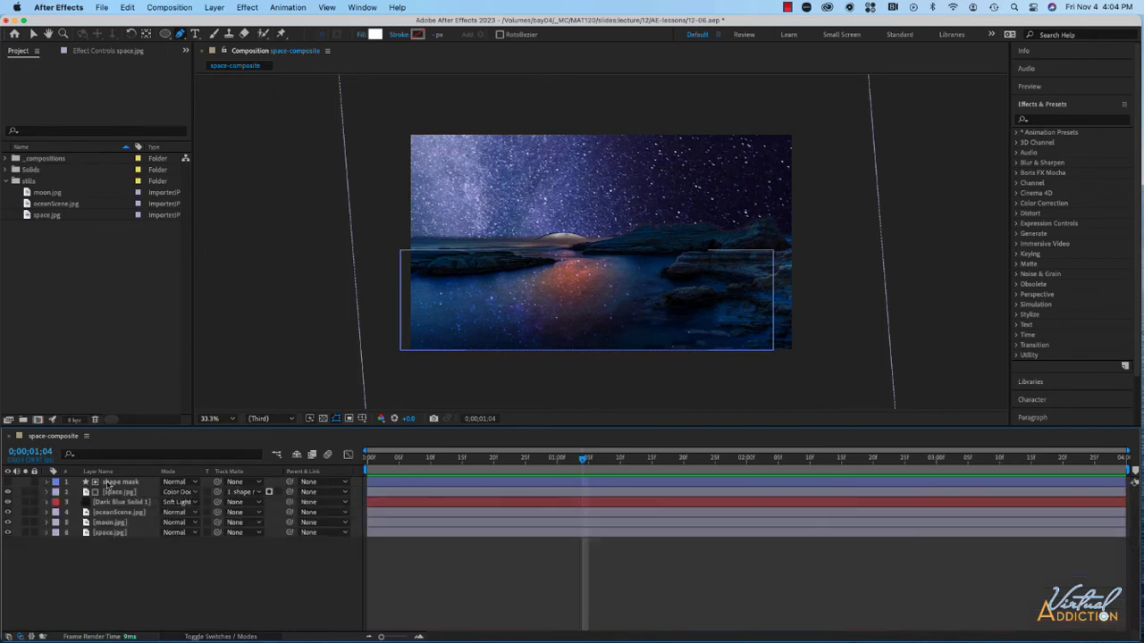
# Duplicate the moon.jpg layer and place the copy directly above oceanScene.jpg
pyautogui.click(118, 525)
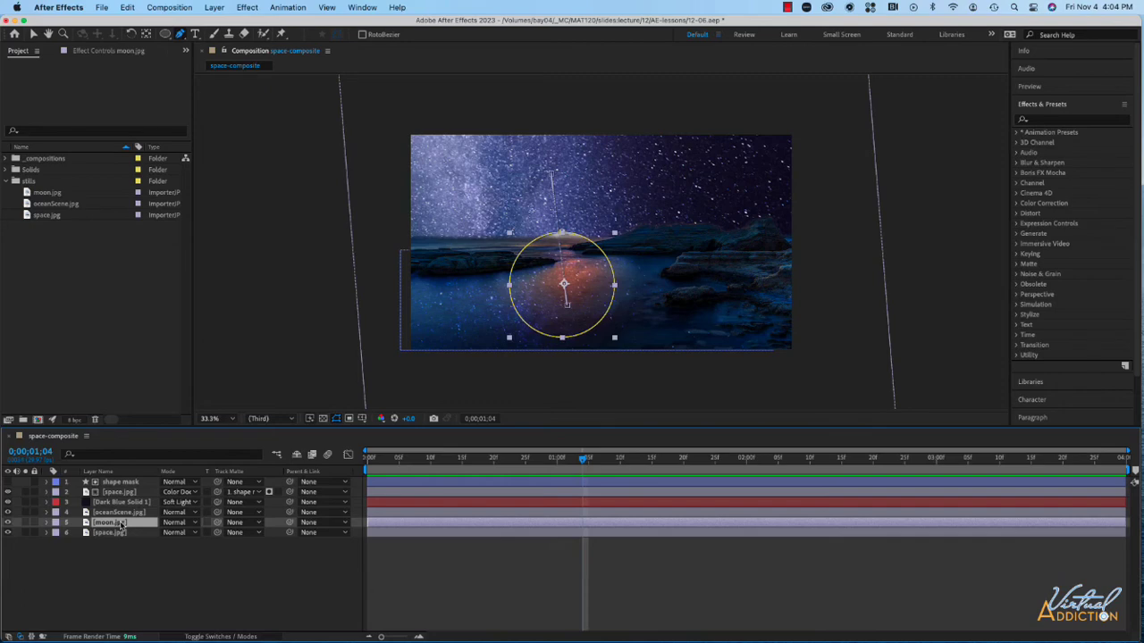
pyautogui.press('super+d')
pyautogui.press('super+bracketright')
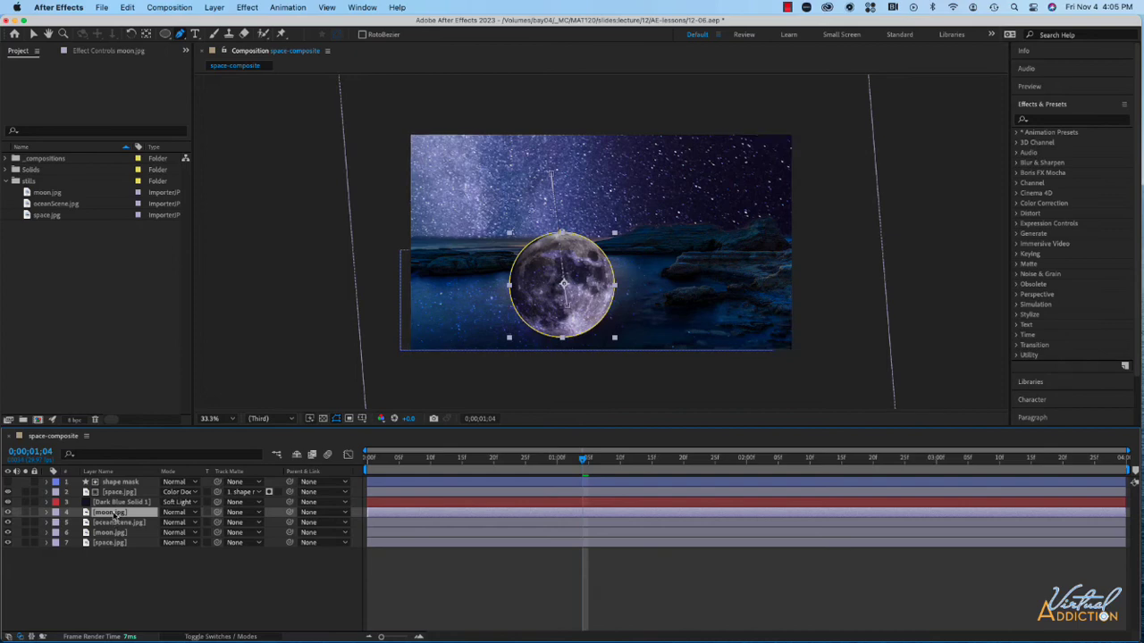
# Rename the duplicated moon layer as "moon reflection"
pyautogui.press('Return')
pyautogui.write('m')
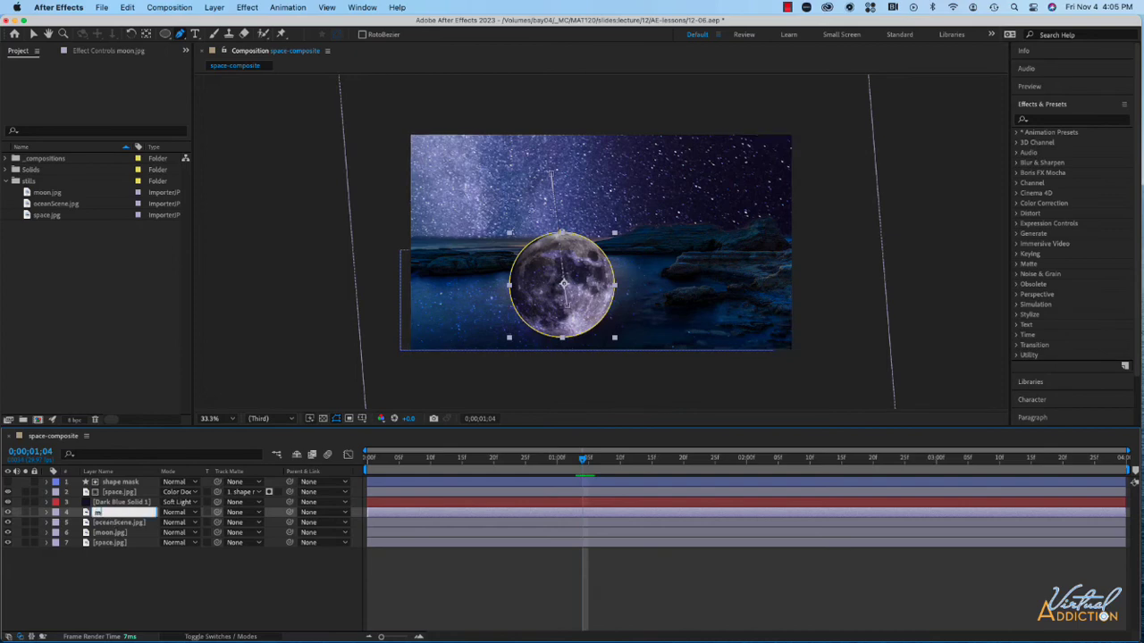
pyautogui.write('oon reflec')
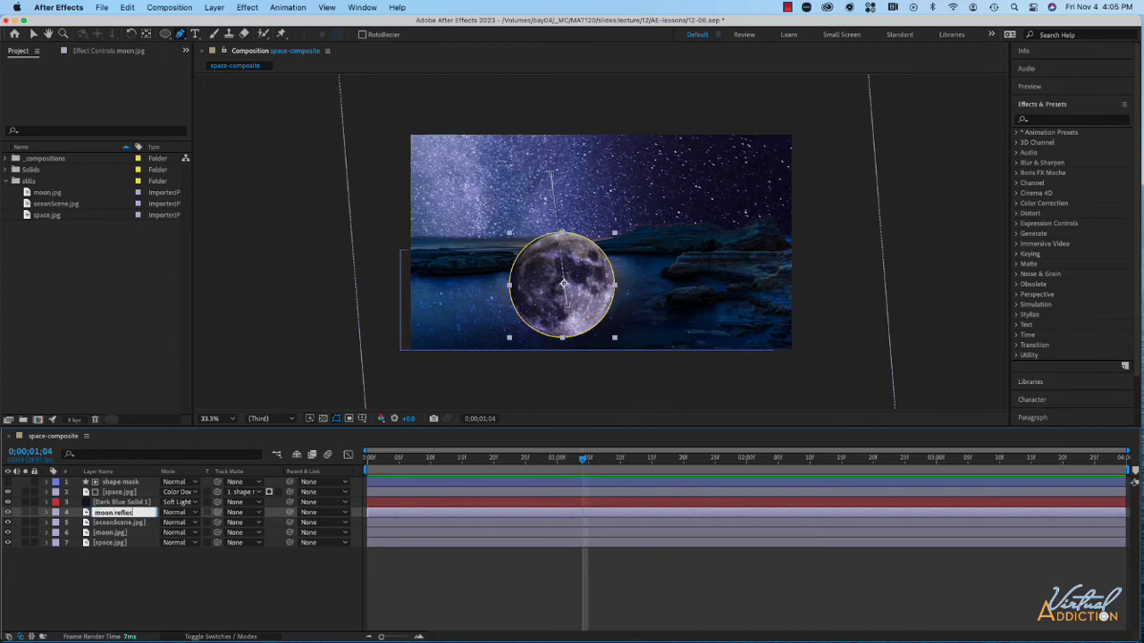
pyautogui.write('tion')
pyautogui.press('Return')
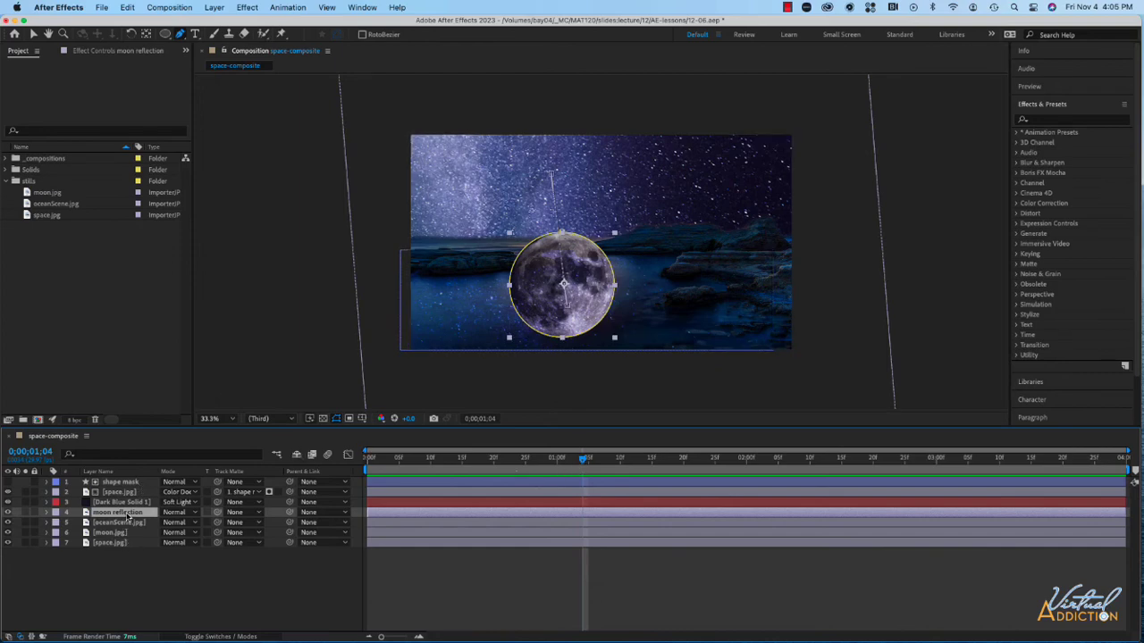
# Remove all Position keyframes from the moon reflection layer at 0;00;01;05, keeping the layer visible
pyautogui.press('p')
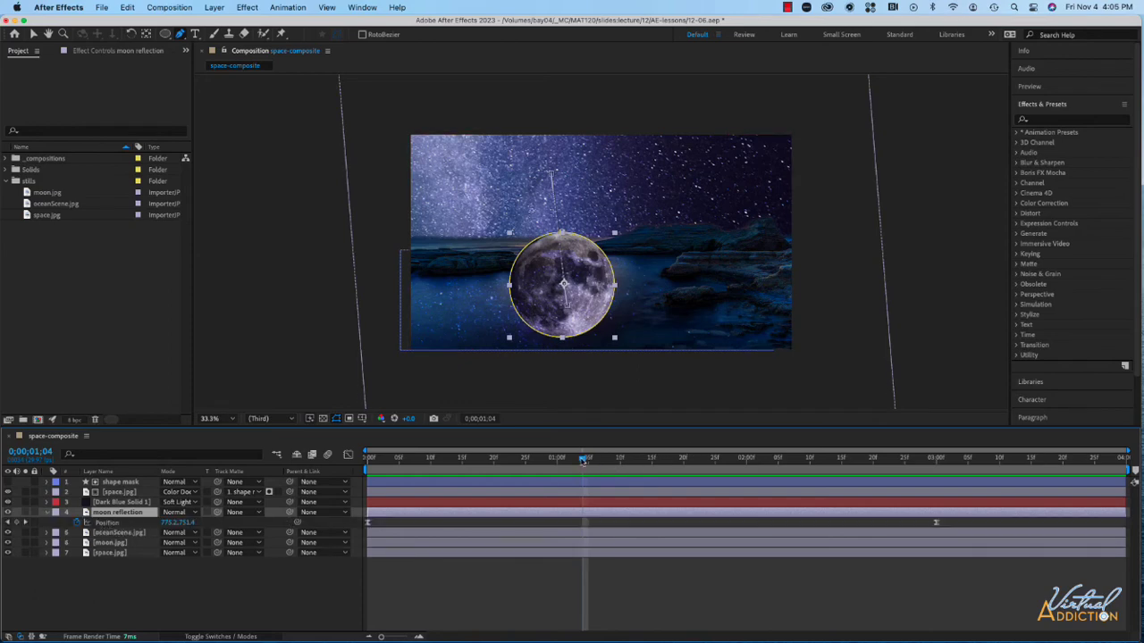
pyautogui.press('space')
pyautogui.press('space')
pyautogui.click(7, 512)
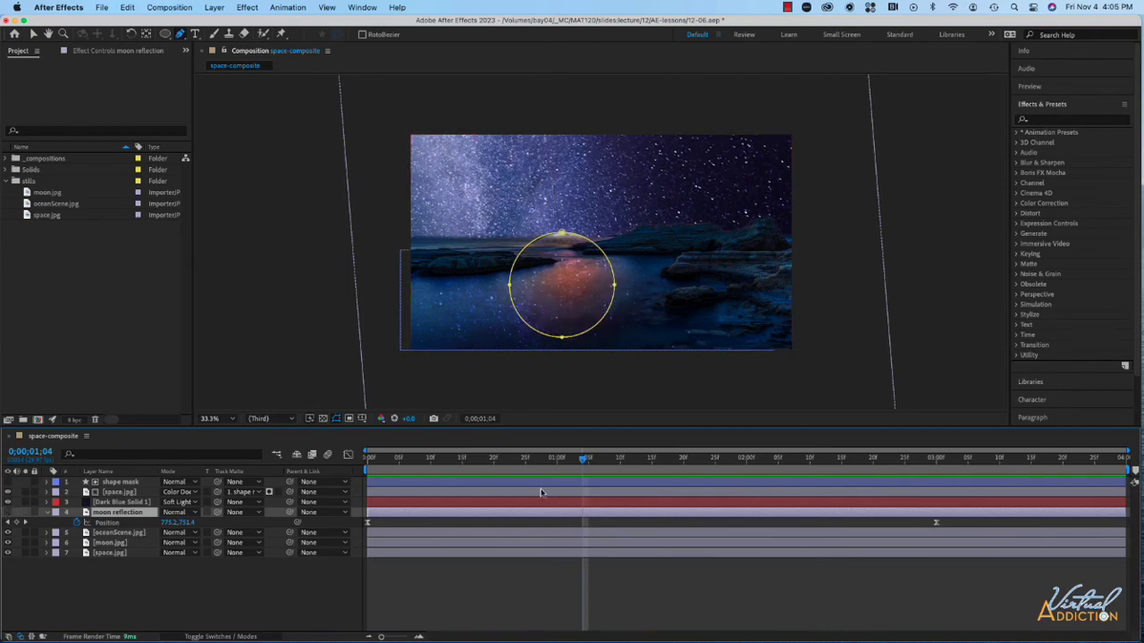
pyautogui.moveTo(583, 460); pyautogui.dragTo(587, 461)
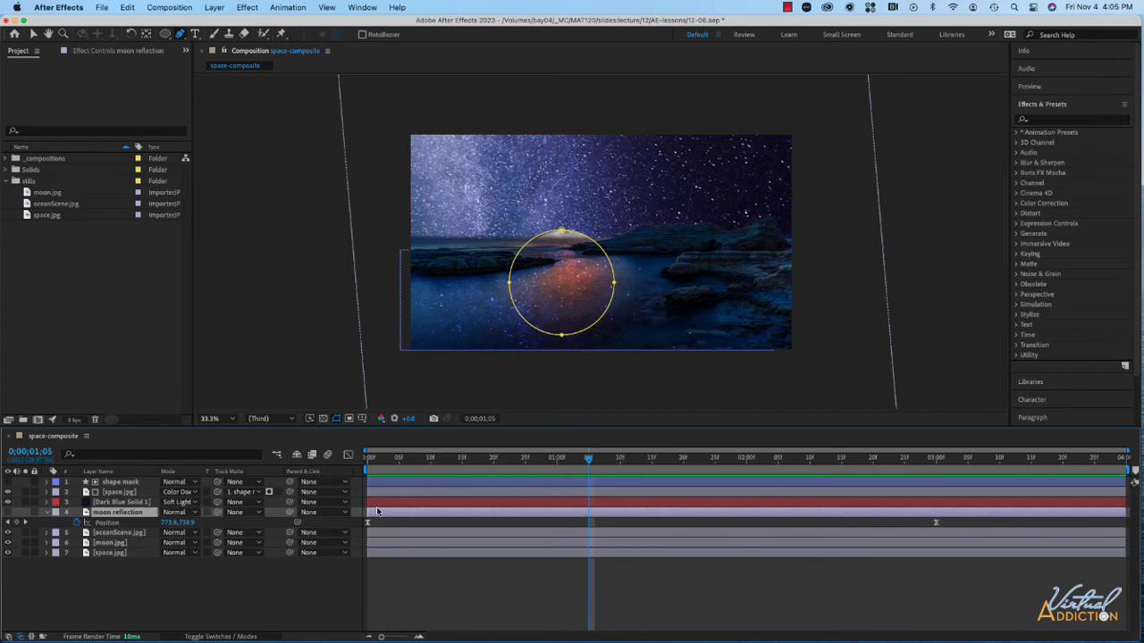
pyautogui.click(77, 524)
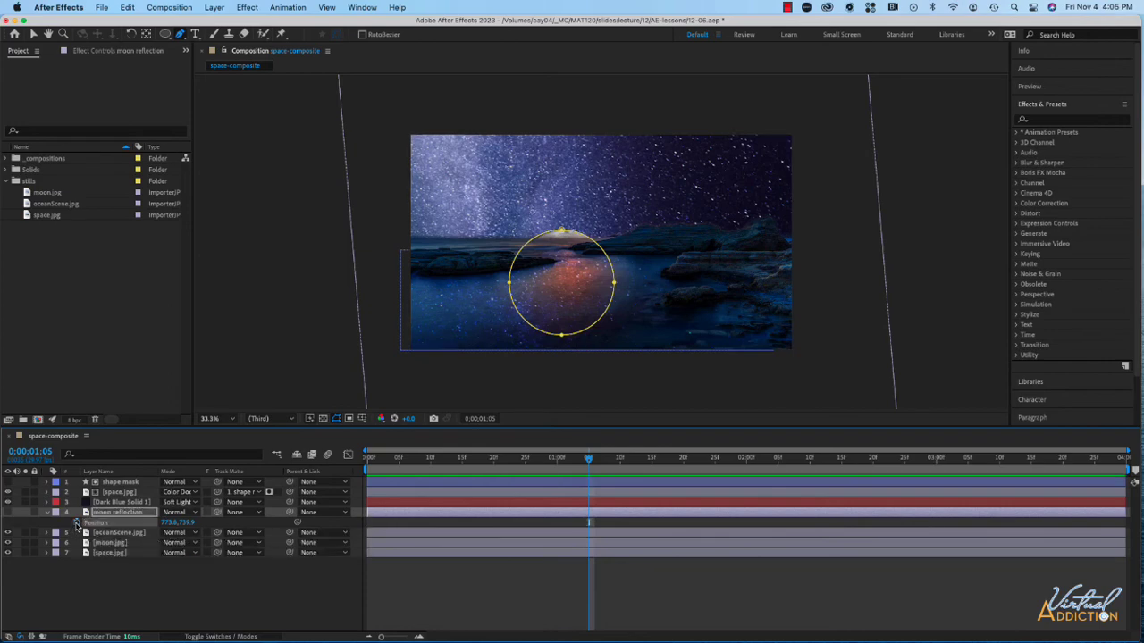
pyautogui.click(8, 513)
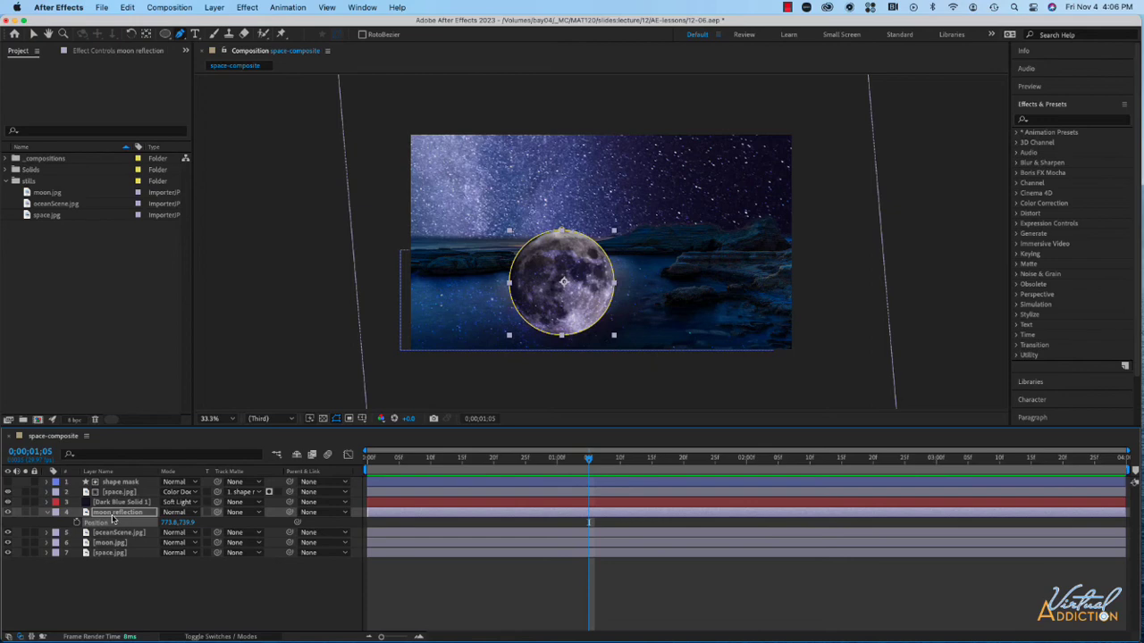
# Rotate the moon reflection layer to 180° and scale it to 80%
pyautogui.hotkey('shift', 'r')
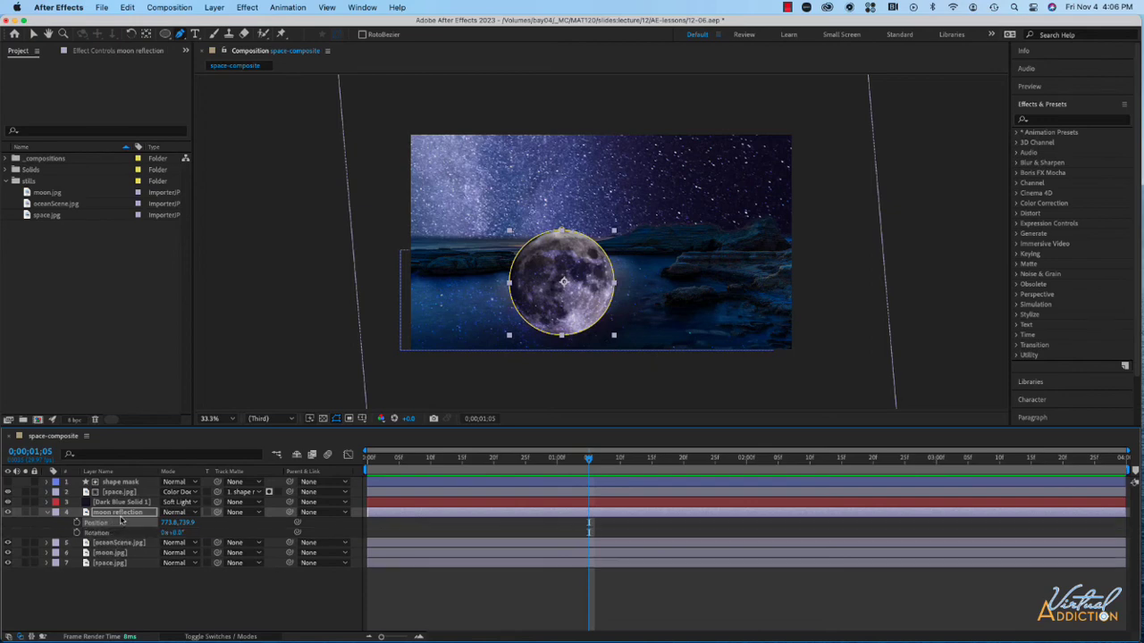
pyautogui.click(177, 532)
pyautogui.write('180')
pyautogui.press('Return')
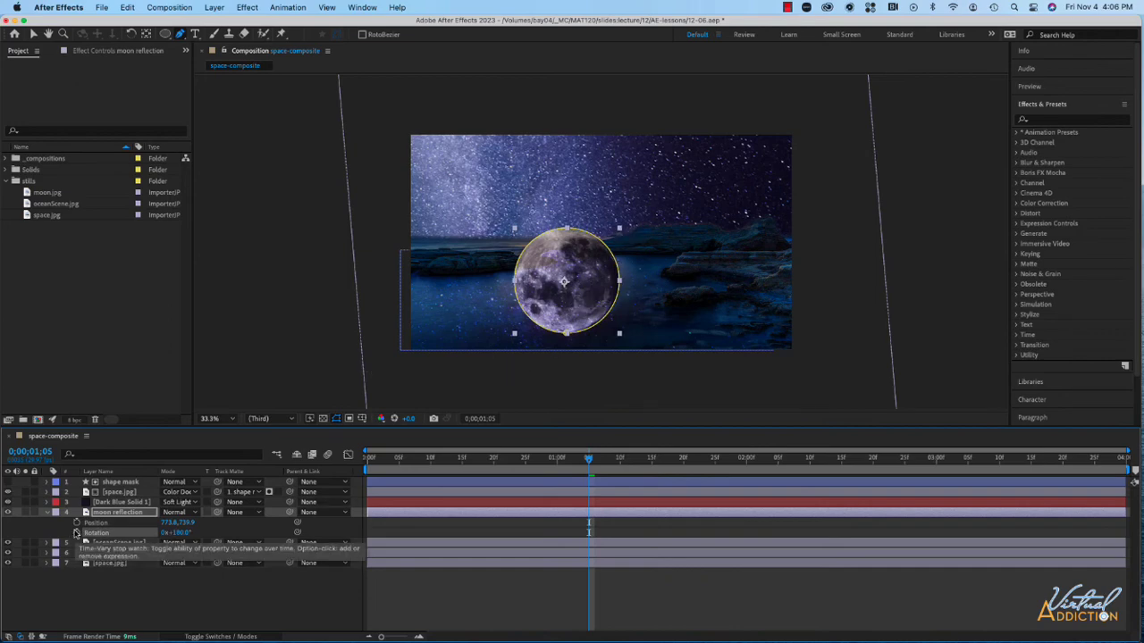
pyautogui.hotkey('shift', 's')
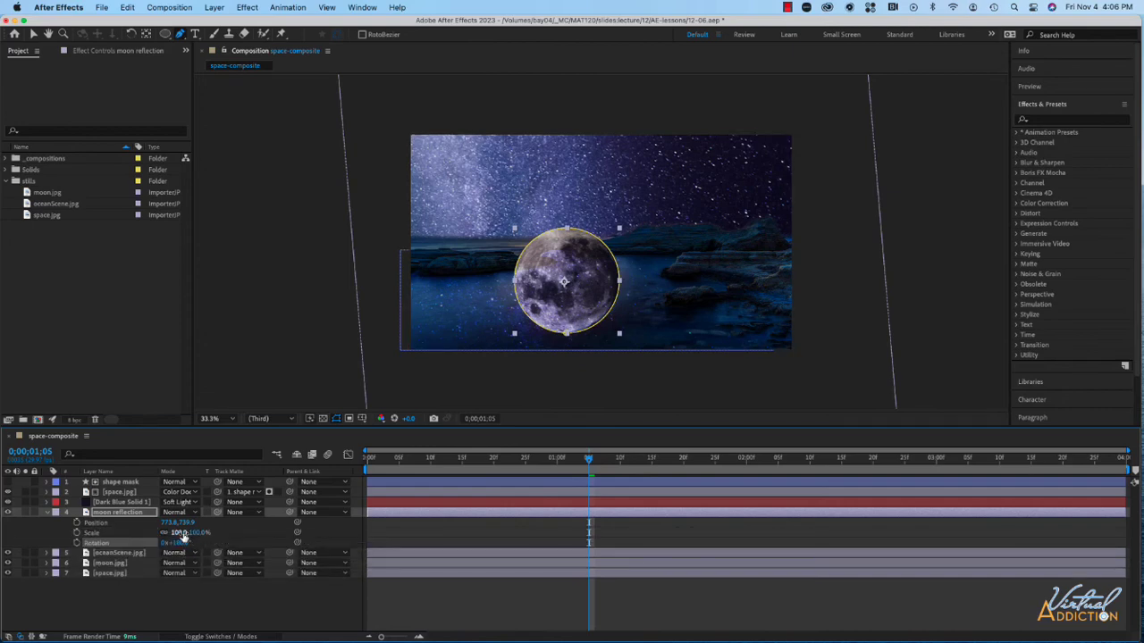
pyautogui.moveTo(183, 533); pyautogui.dragTo(169, 532)
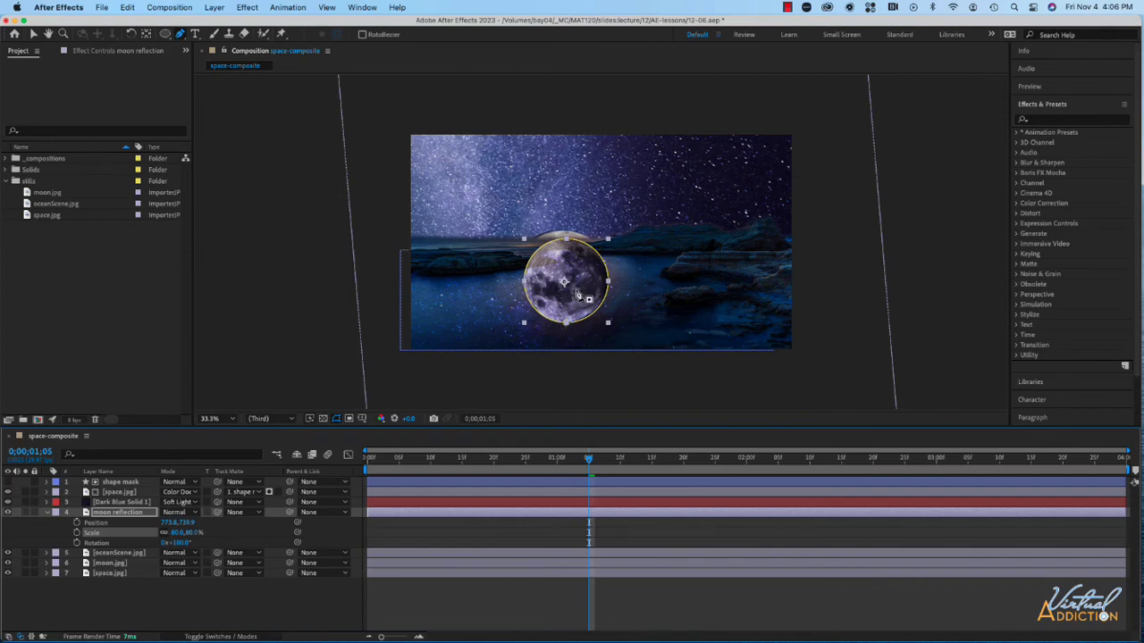
# Keyframe the moon reflection's Position from just below the image at 0;00;01;05 up to a Y value of 875.9 at 0;00;02;19
pyautogui.click(32, 34)
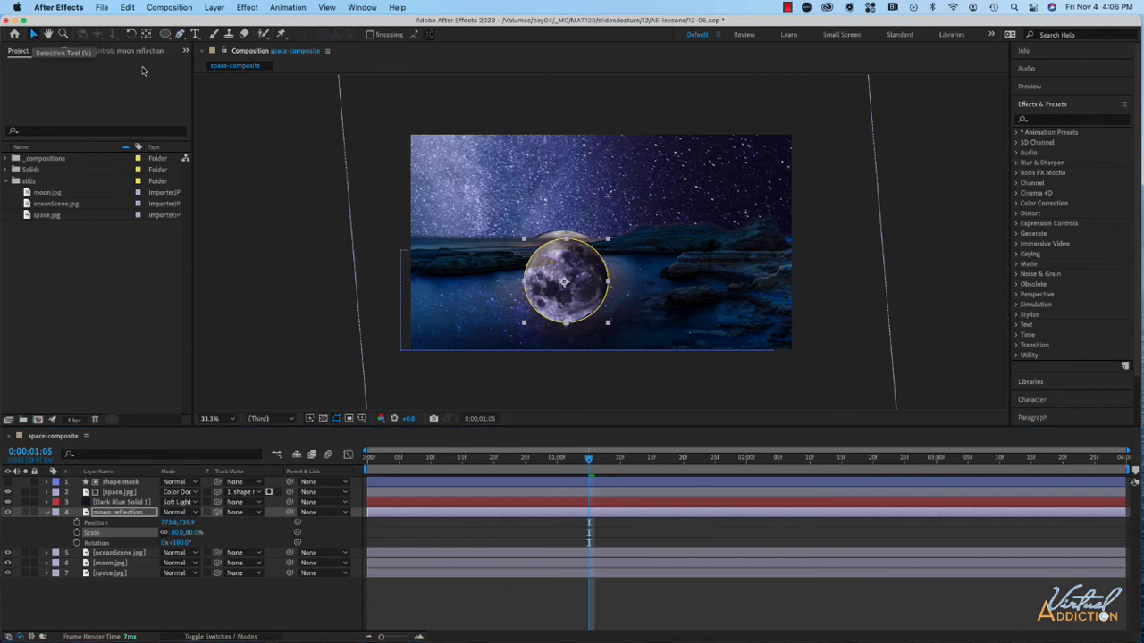
pyautogui.moveTo(587, 304); pyautogui.dragTo(591, 415)
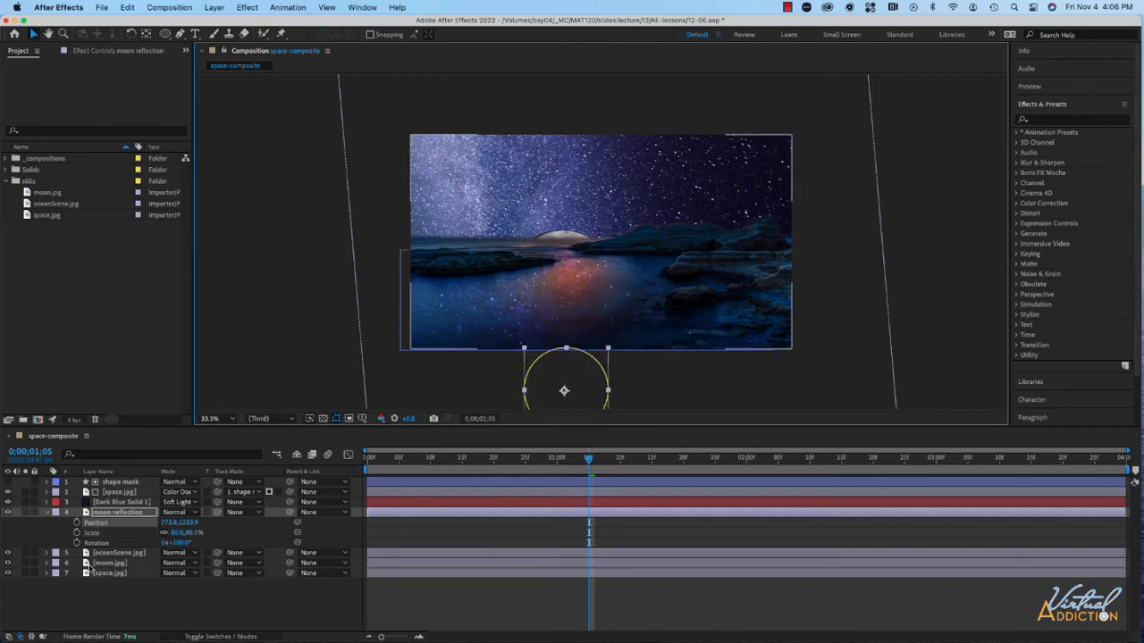
pyautogui.click(76, 524)
pyautogui.moveTo(587, 462); pyautogui.dragTo(867, 478)
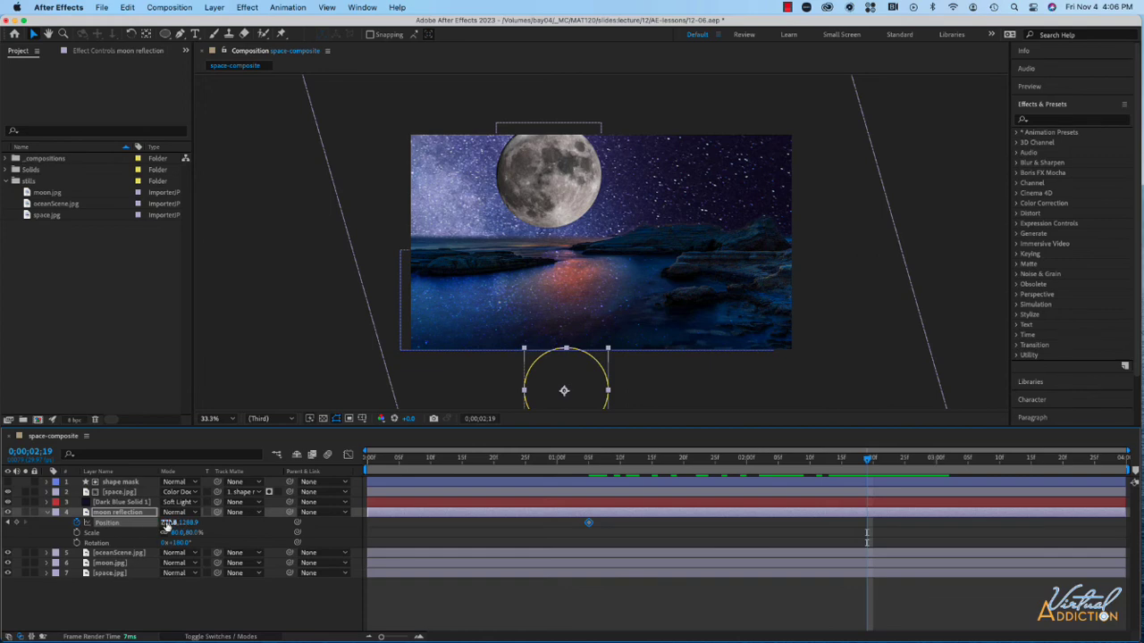
pyautogui.moveTo(182, 523); pyautogui.dragTo(128, 523)
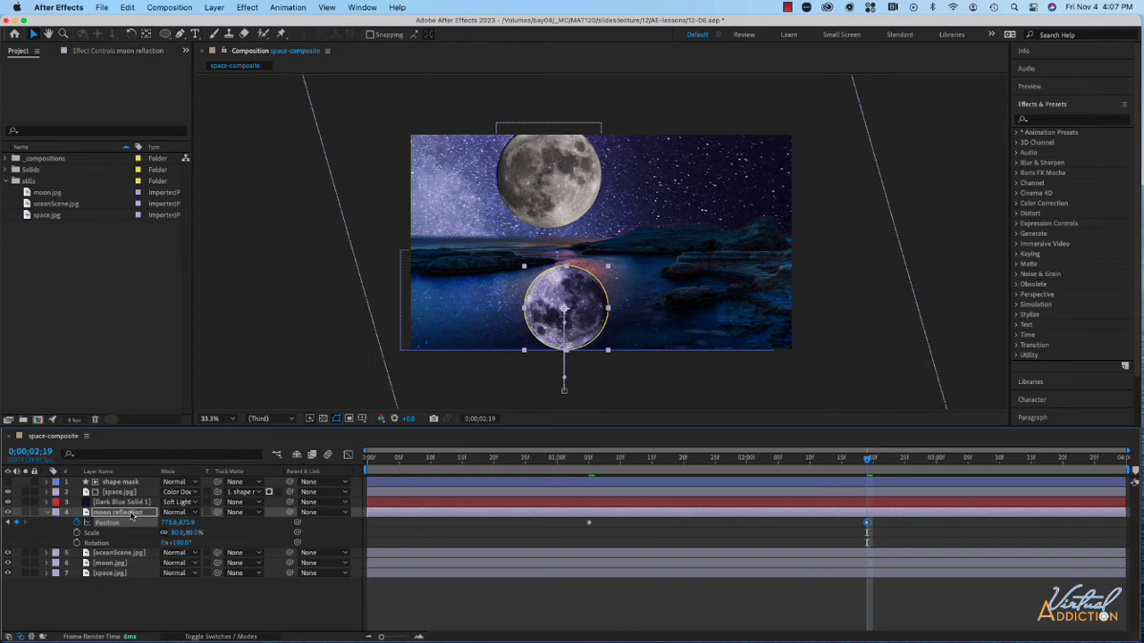
# Lower the moon reflection layer's opacity to 26% and deselect the layer
pyautogui.hotkey('shift', 't')
pyautogui.moveTo(169, 553); pyautogui.dragTo(140, 553)
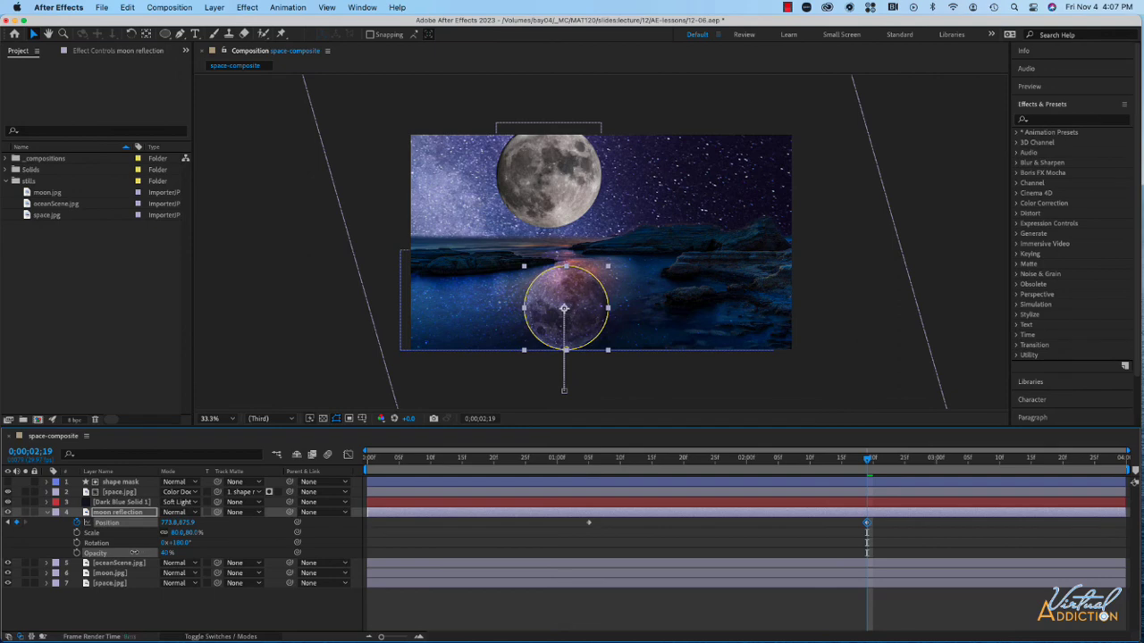
pyautogui.click(639, 616)
pyautogui.click(160, 553)
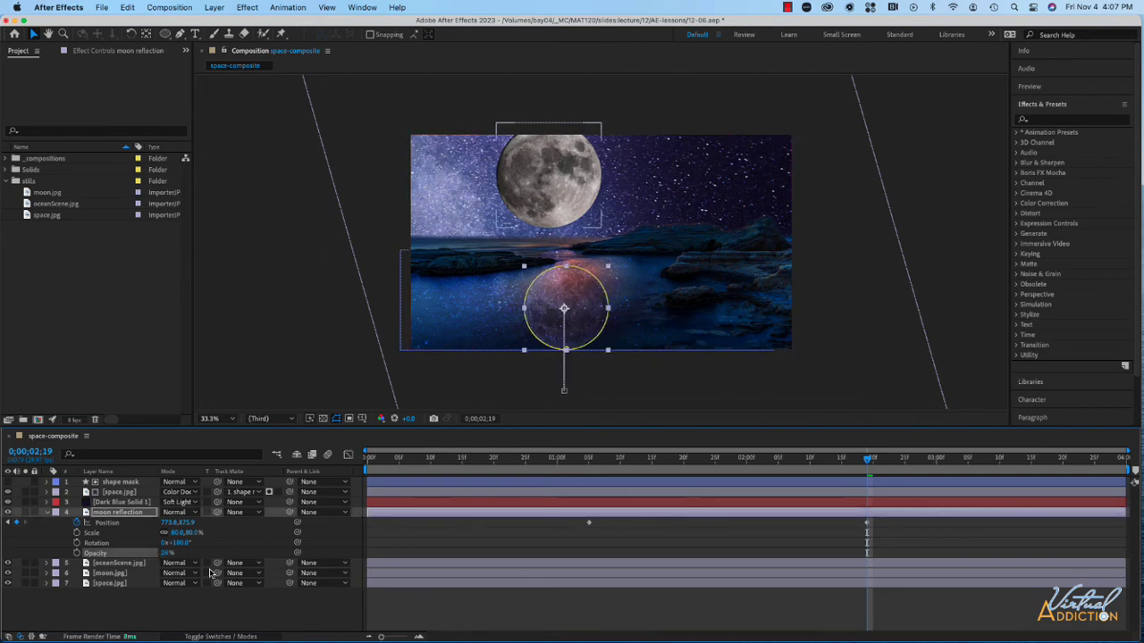
pyautogui.click(544, 603)
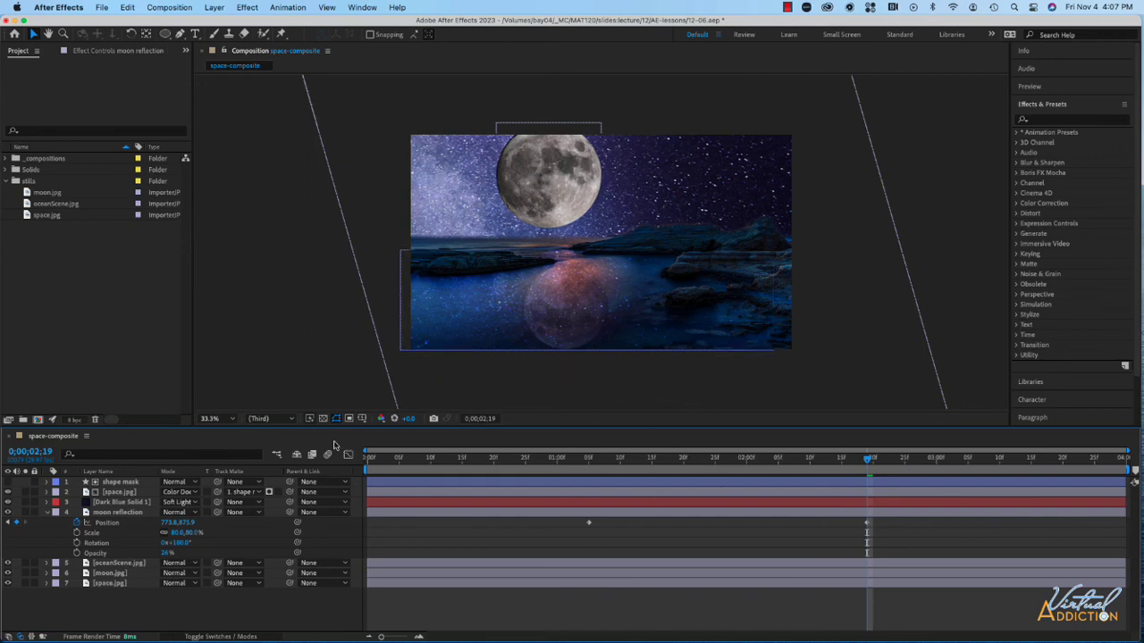
# Shift the moon reflection slightly to the right in its Position keyframe at 0;00;02;19, and scrub back through the motion
pyautogui.click(186, 524)
pyautogui.press('Return')
pyautogui.moveTo(177, 521); pyautogui.dragTo(215, 518)
pyautogui.moveTo(853, 461); pyautogui.dragTo(438, 461)
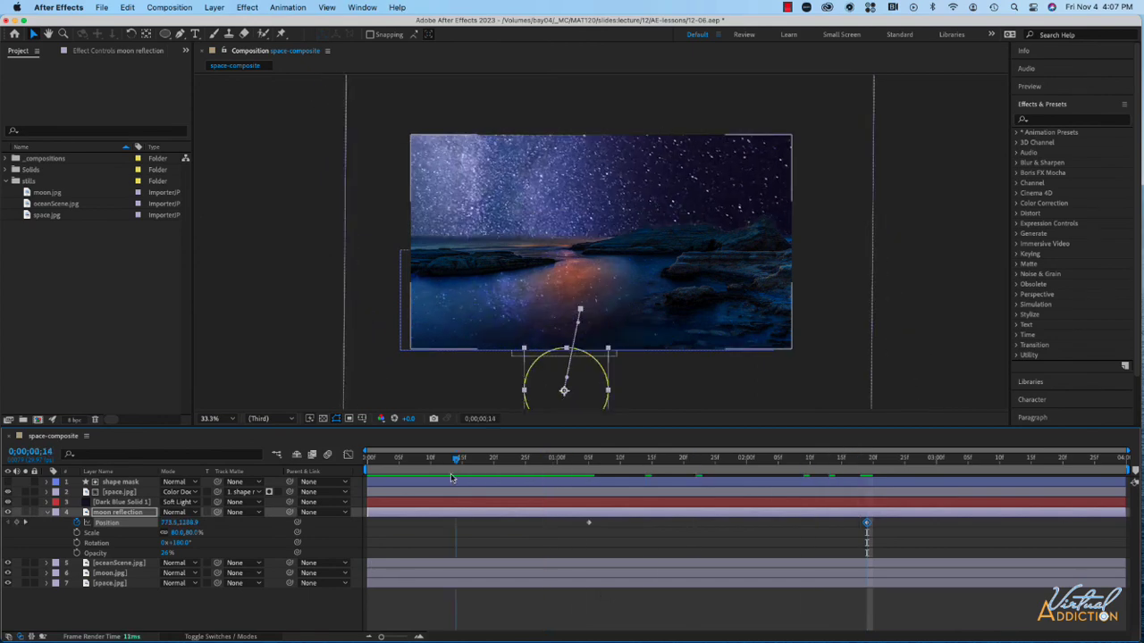
# Deselect the moon reflection layer and preview its rise on the water
pyautogui.click(311, 613)
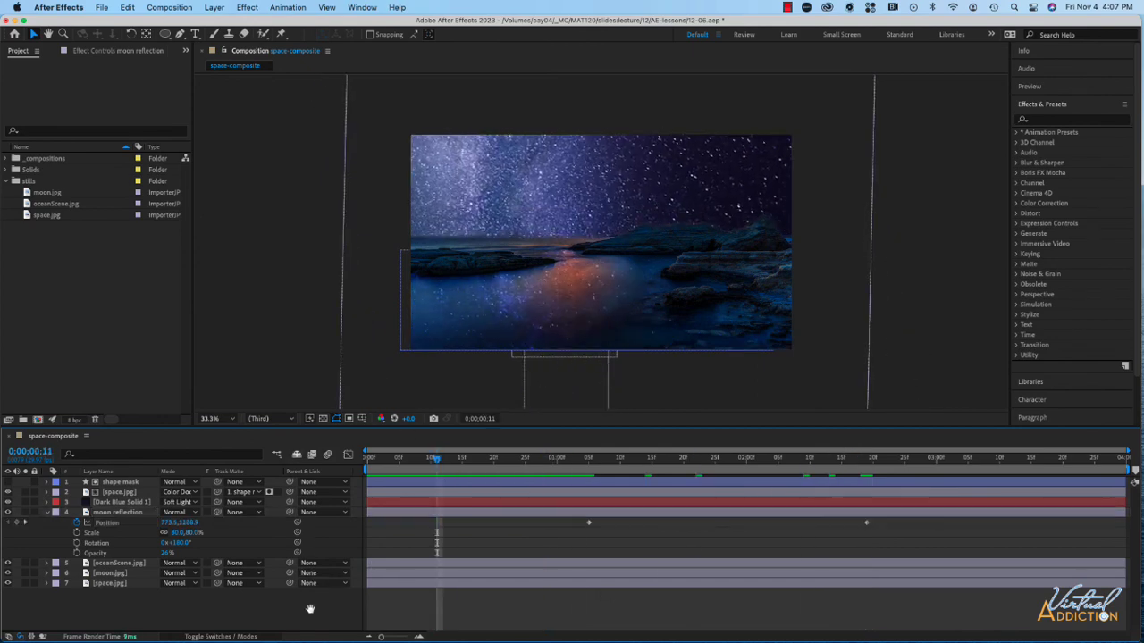
pyautogui.press('space')
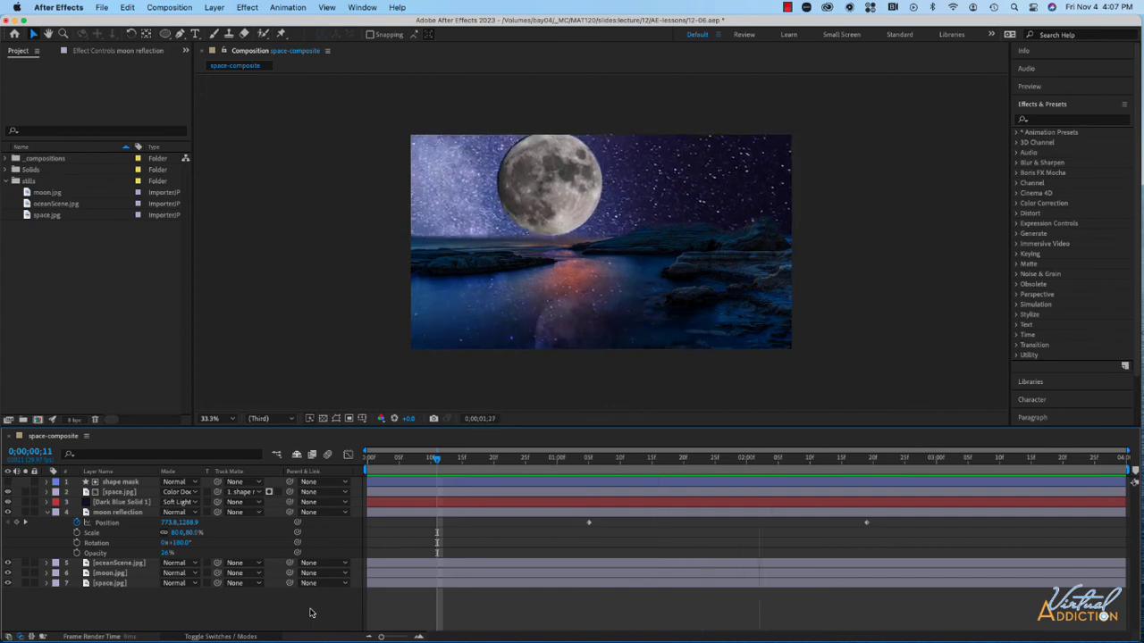
pyautogui.press('space')
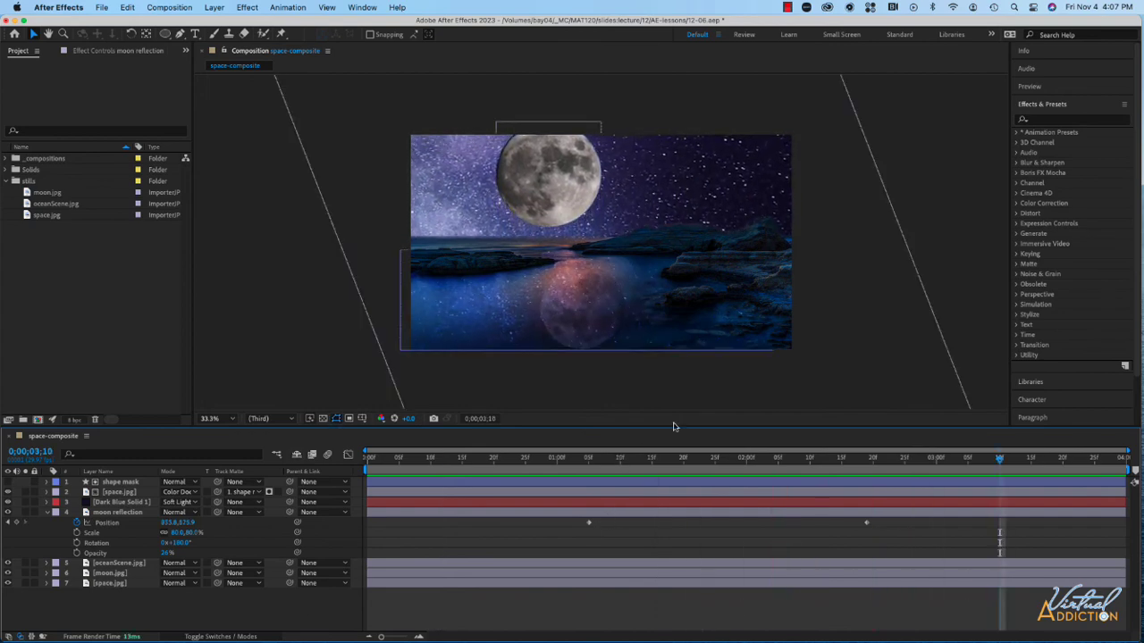
# Apply Easy Ease to both Position keyframes of the moon reflection layer
pyautogui.click(666, 534)
pyautogui.moveTo(891, 518); pyautogui.dragTo(580, 530)
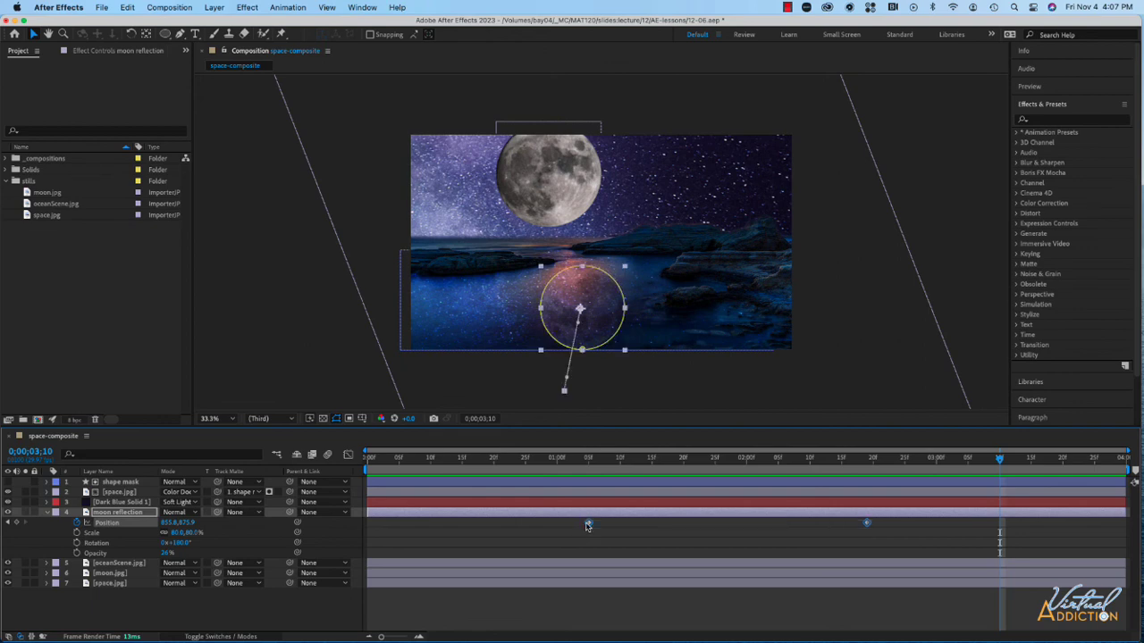
pyautogui.rightClick(587, 525)
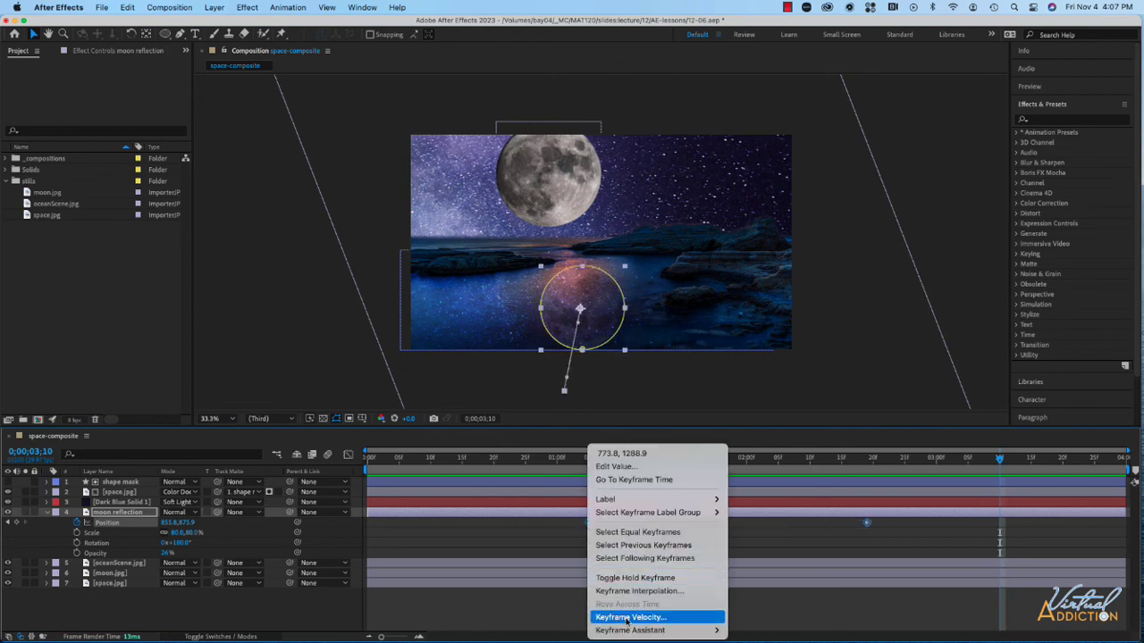
pyautogui.moveTo(629, 629)
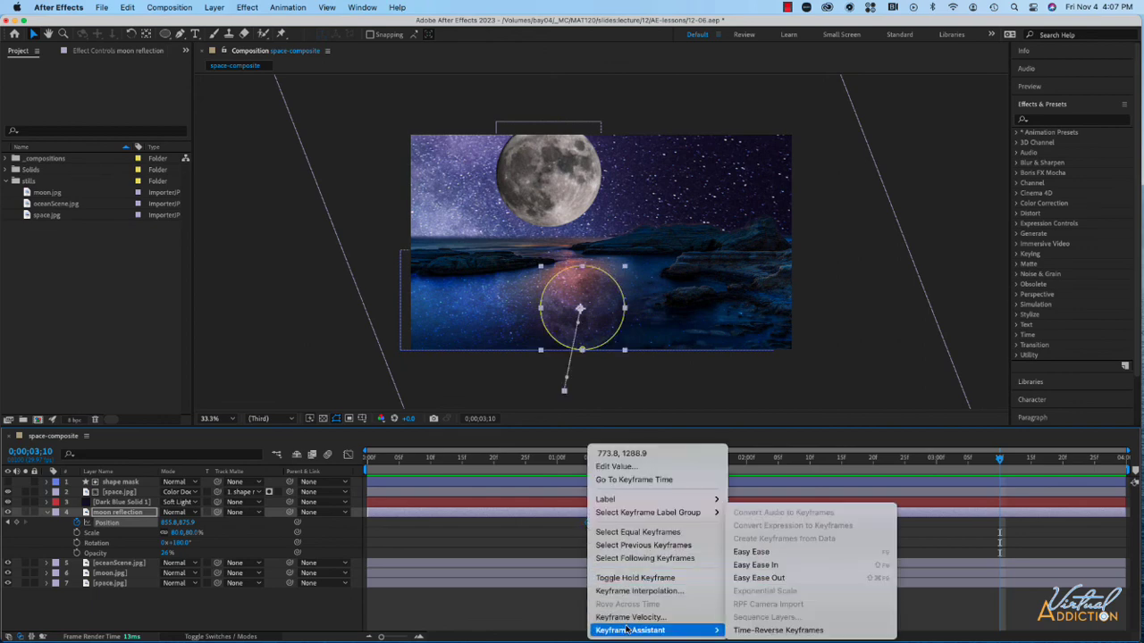
pyautogui.click(771, 553)
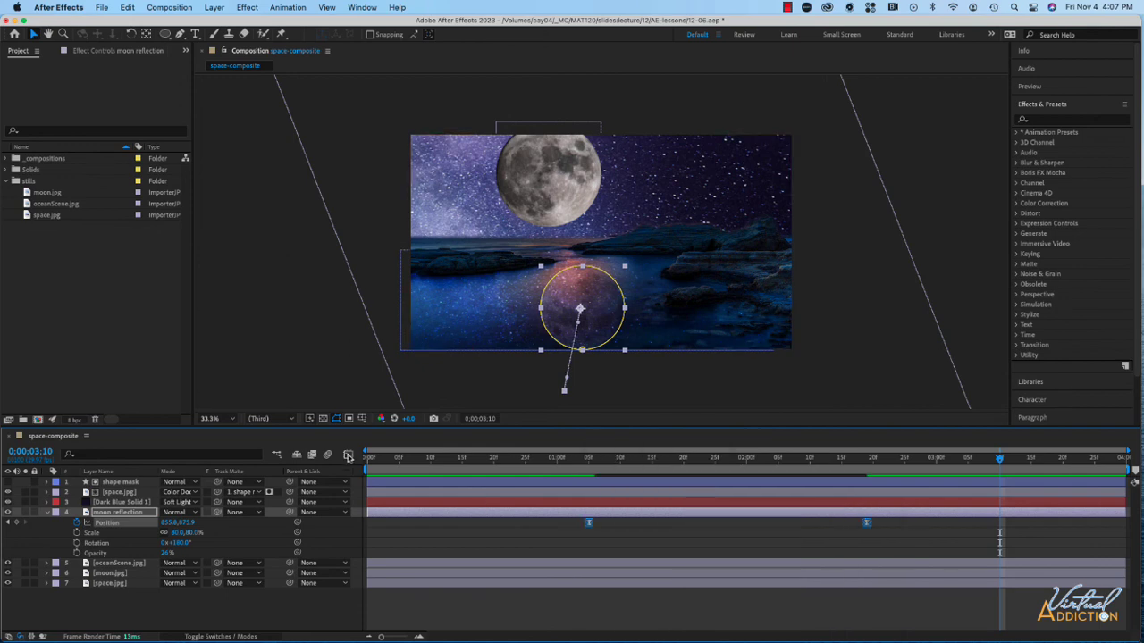
# Lengthen the easing at both Position keyframes in the speed graph to form a steep mid-motion peak, preview it, and close the Graph Editor
pyautogui.click(349, 457)
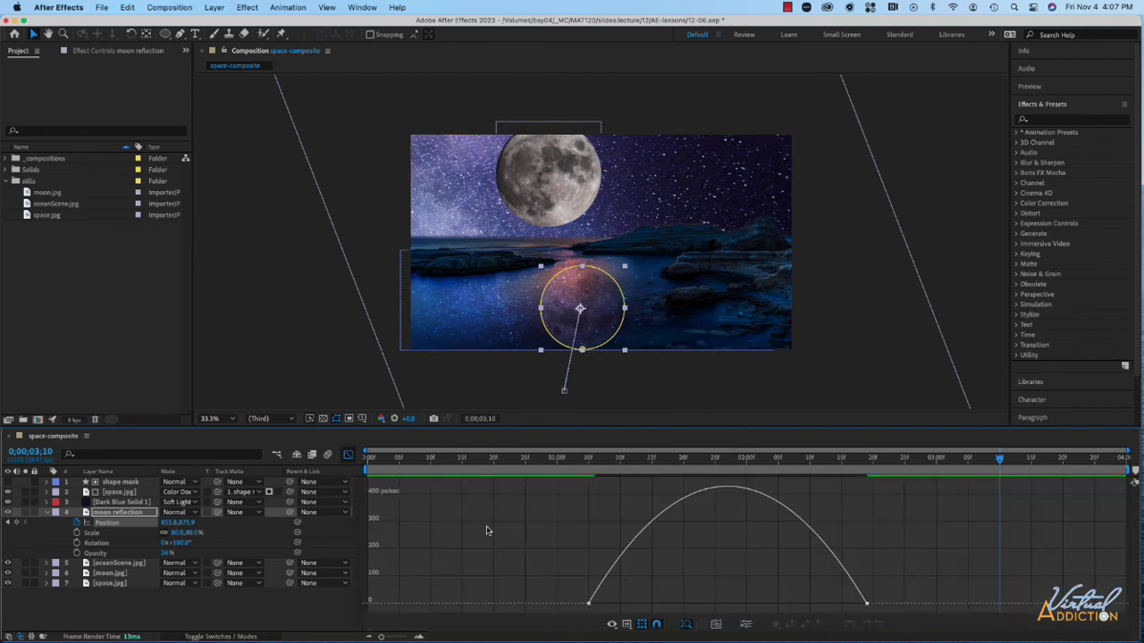
pyautogui.click(589, 604)
pyautogui.moveTo(635, 606); pyautogui.dragTo(695, 605)
pyautogui.moveTo(820, 608); pyautogui.dragTo(769, 605)
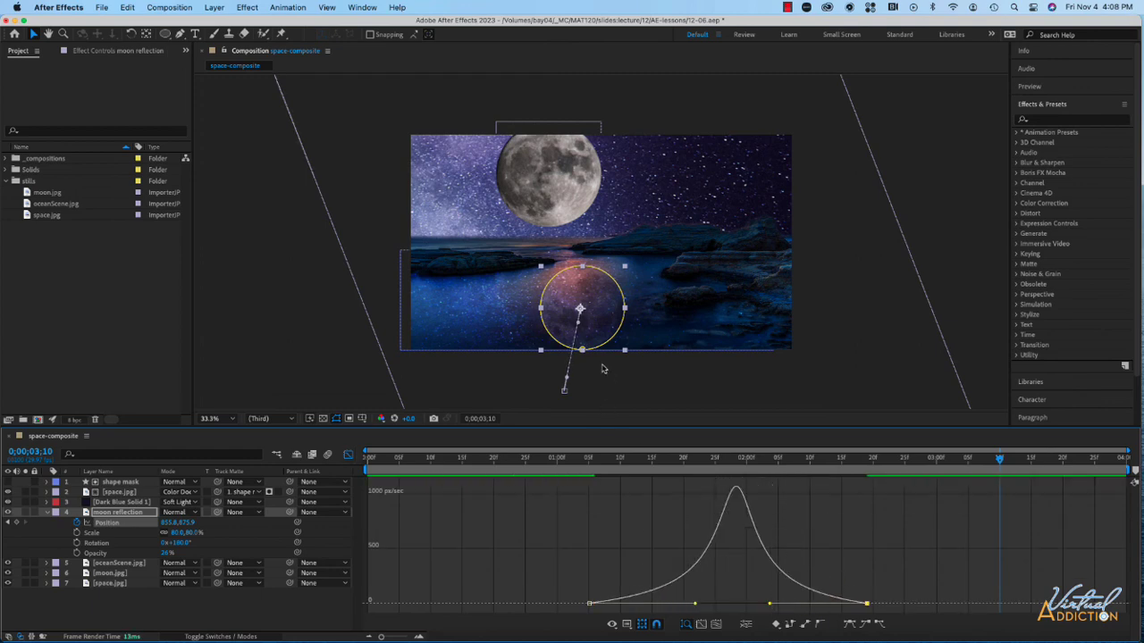
pyautogui.click(437, 461)
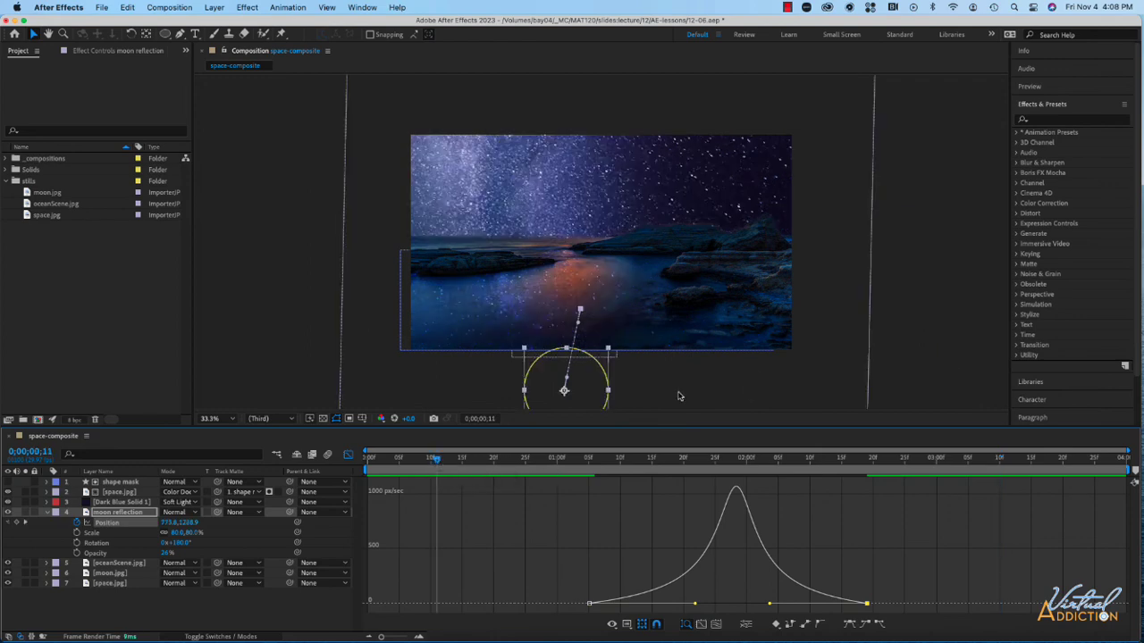
pyautogui.click(899, 375)
pyautogui.press('space')
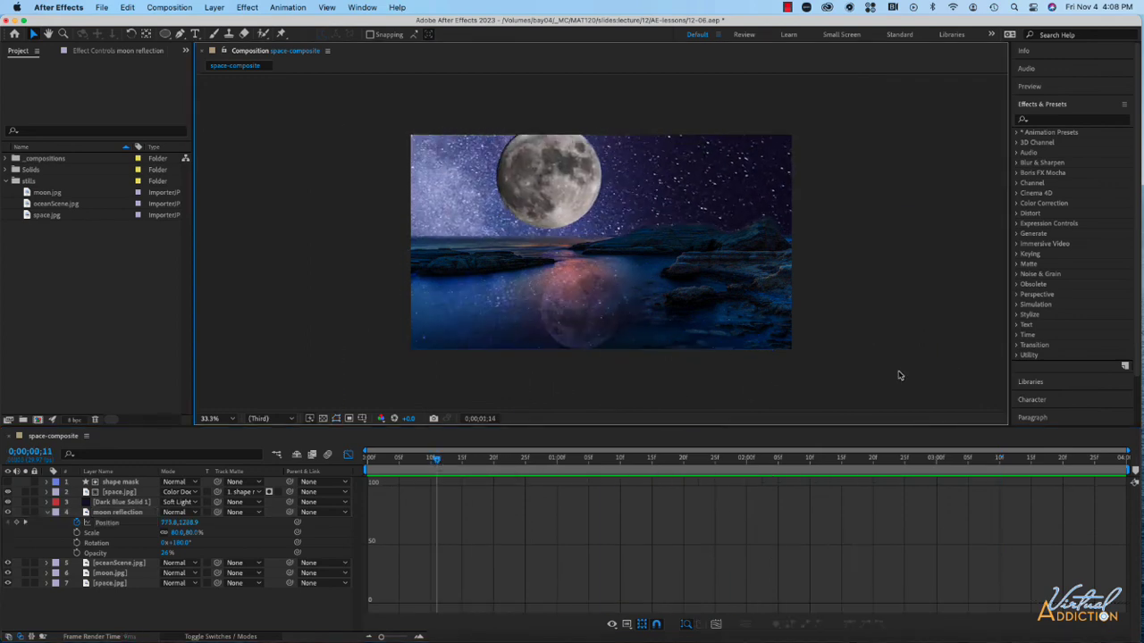
pyautogui.click(348, 454)
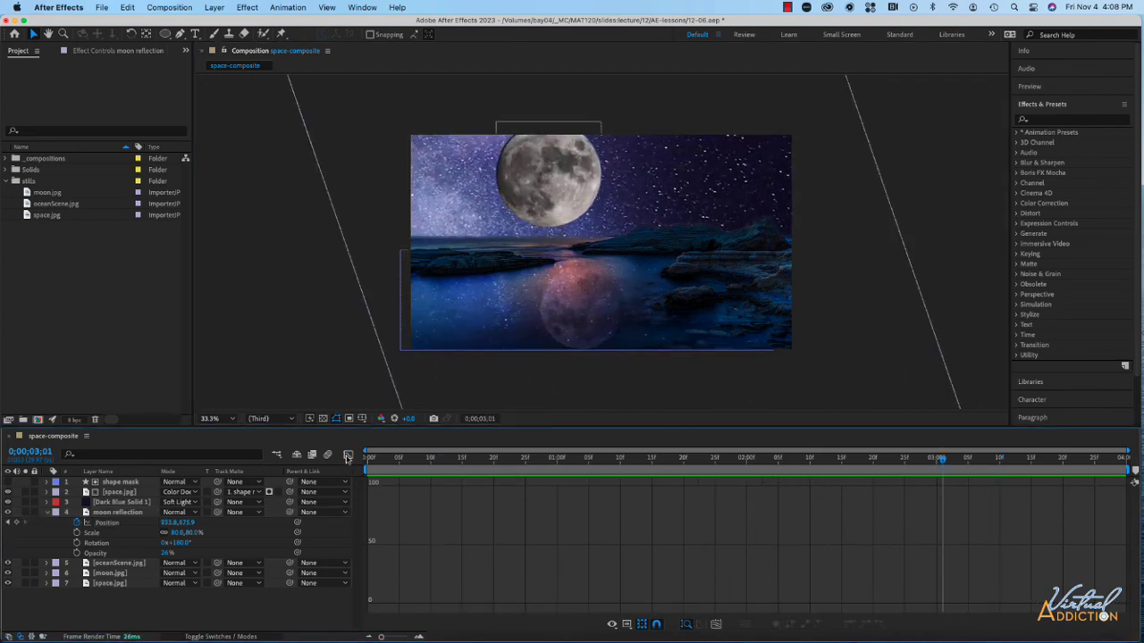
# Move the moon reflection's ending Position keyframe earlier to about 0;00;02;12 and preview the motion
pyautogui.moveTo(864, 525); pyautogui.dragTo(822, 522)
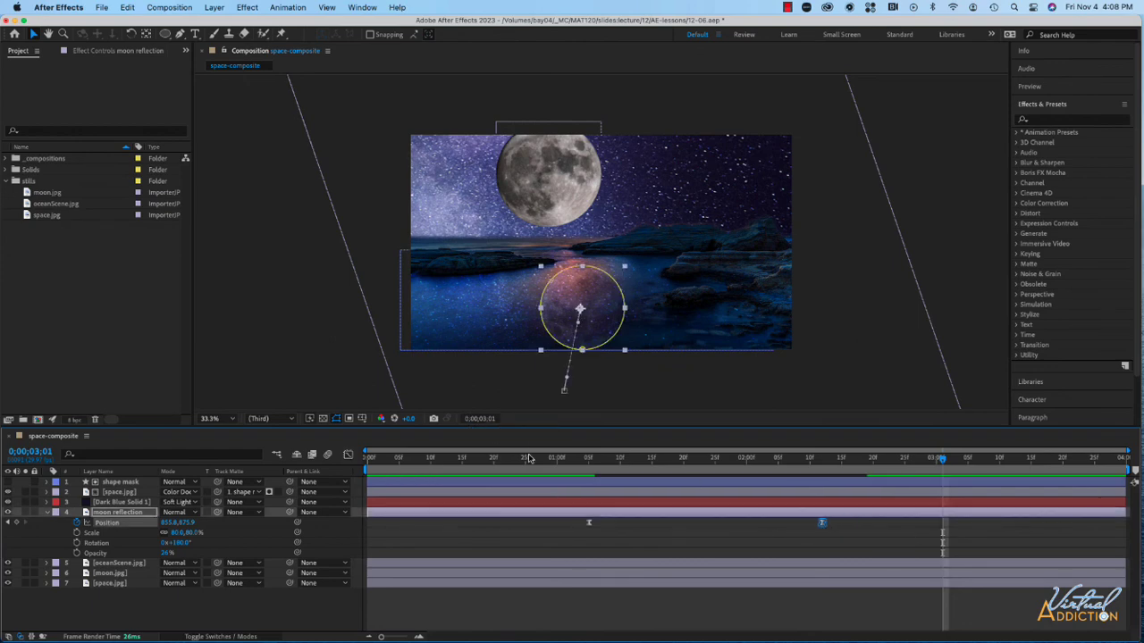
pyautogui.click(528, 460)
pyautogui.press('space')
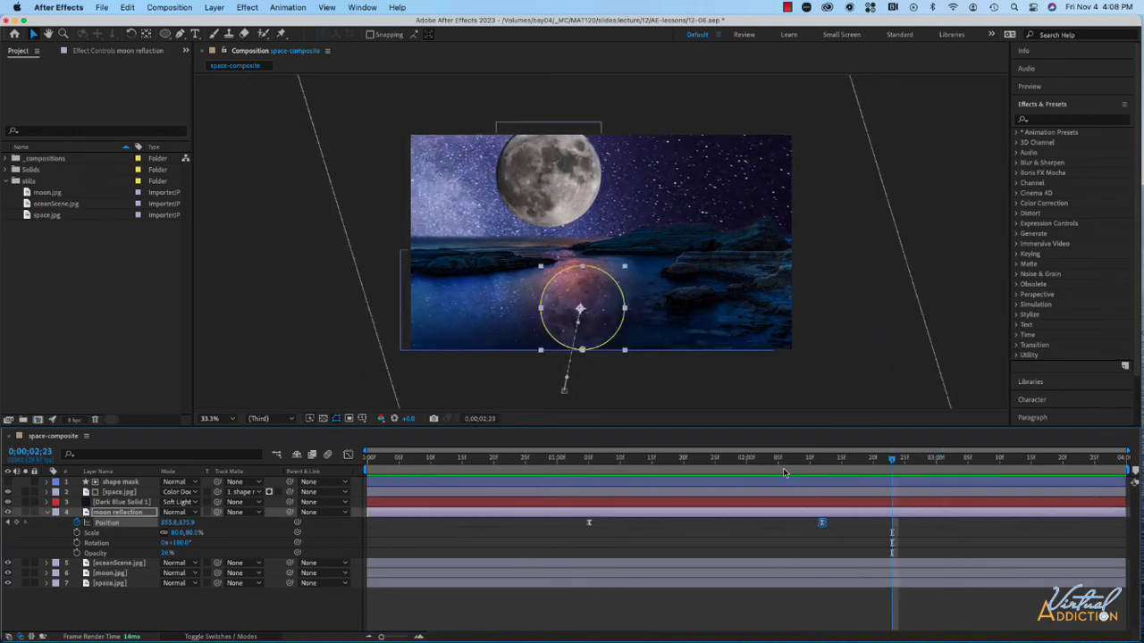
# Move the moon reflection's ending Position keyframe to about 0;00;02;05 and preview the faster motion
pyautogui.moveTo(781, 462)
pyautogui.mouseDown()
pyautogui.moveTo(648, 461)
pyautogui.moveTo(778, 460)
pyautogui.mouseUp()
pyautogui.moveTo(822, 522); pyautogui.dragTo(778, 523)
pyautogui.click(458, 460)
pyautogui.press('space')
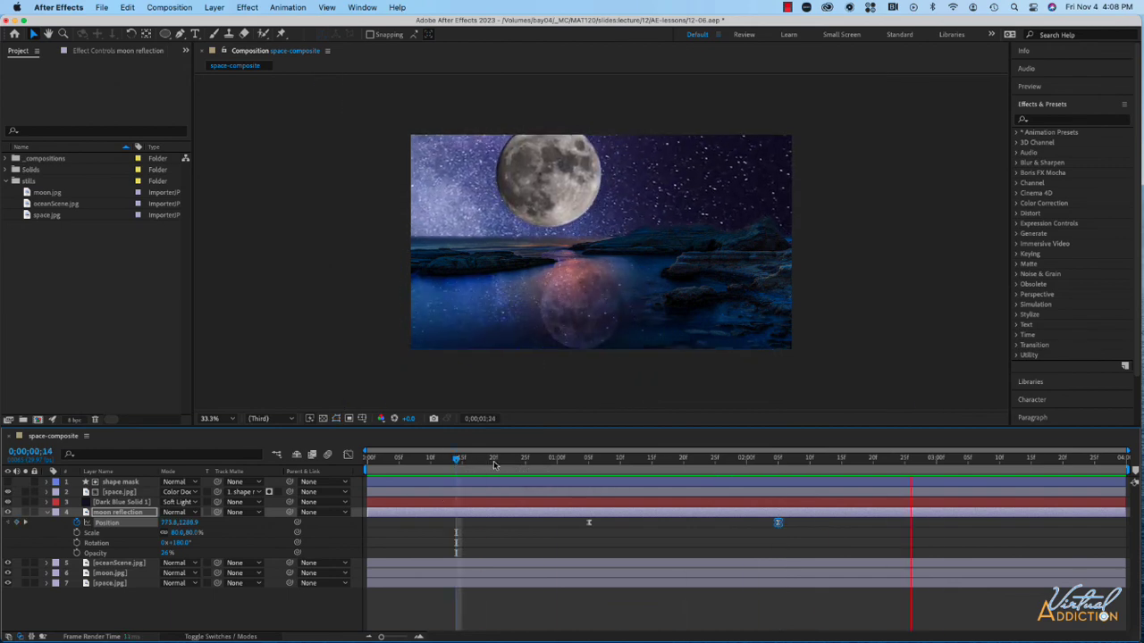
pyautogui.press('space')
# Deselect all layers and preview the whole composition from 0;00;00;00
pyautogui.click(596, 386)
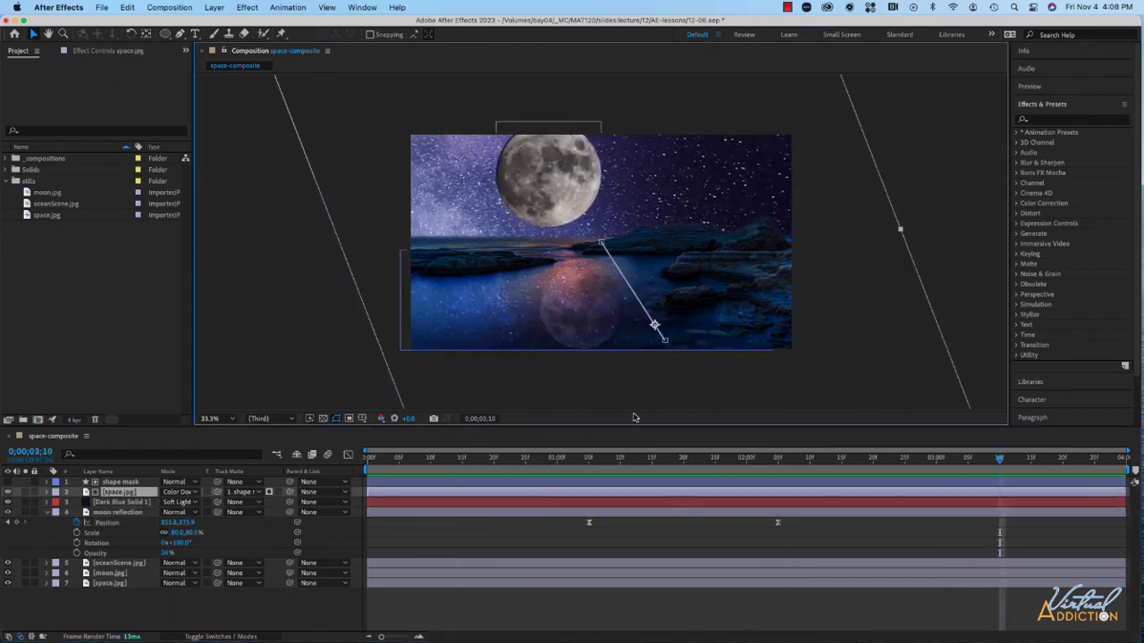
pyautogui.click(314, 386)
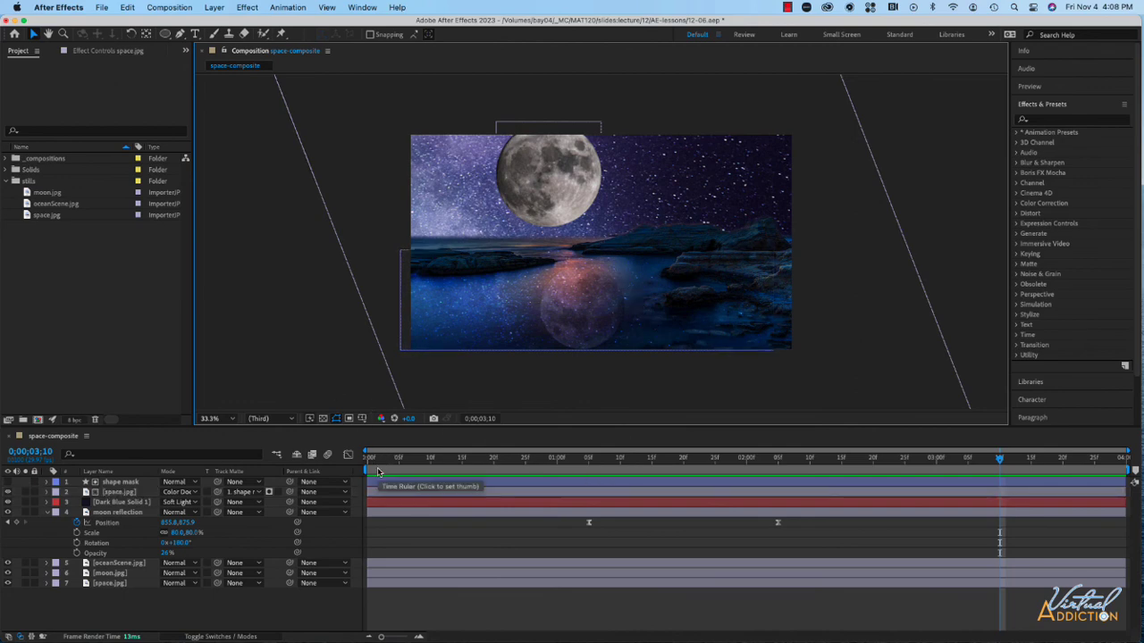
pyautogui.click(377, 469)
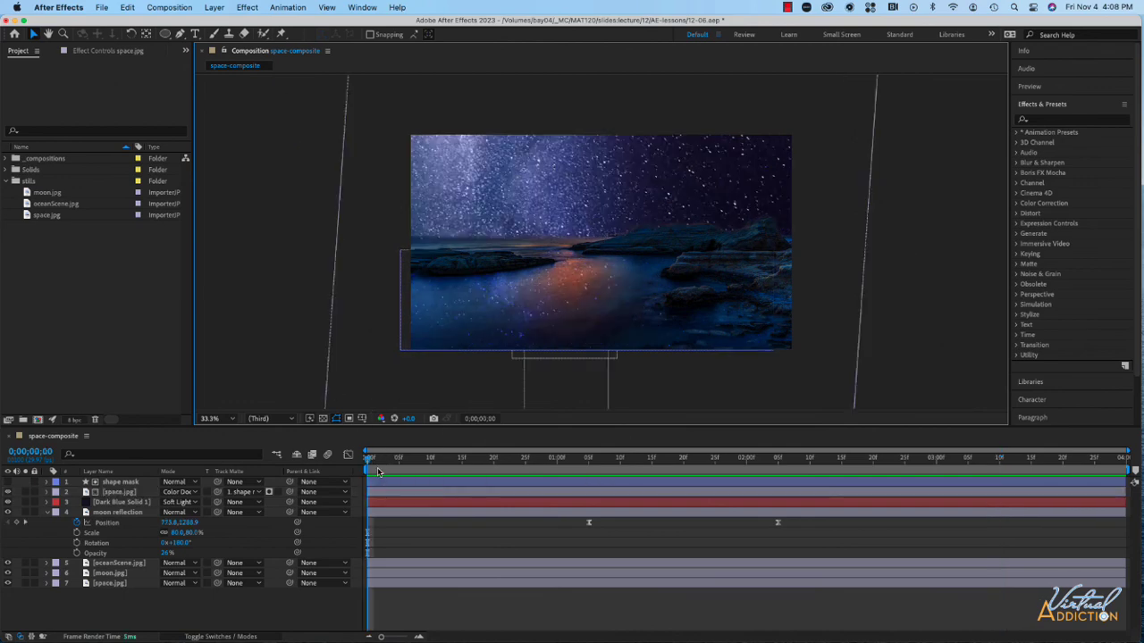
pyautogui.press('space')
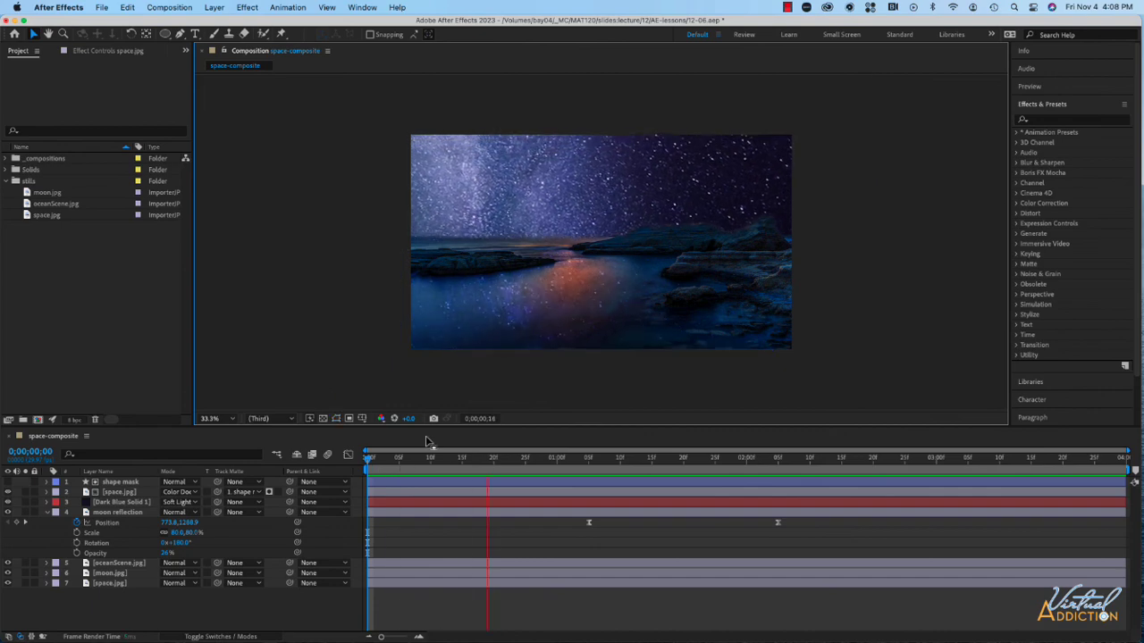